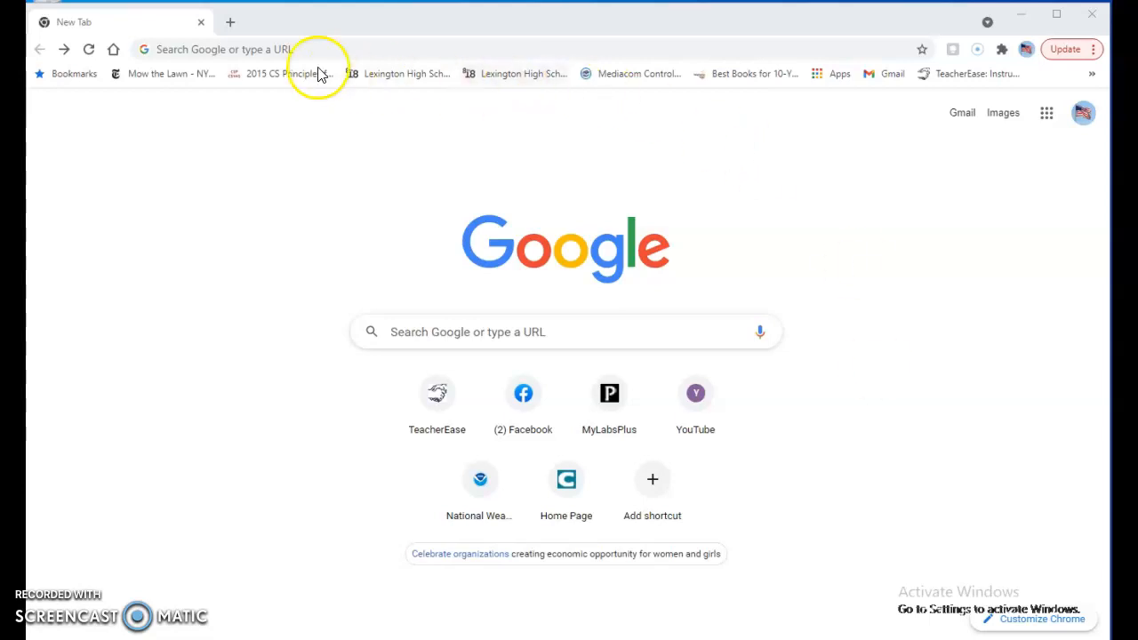
Search the web for autotrader, open the Autotrader site and go to its advanced car search
click(346, 47)
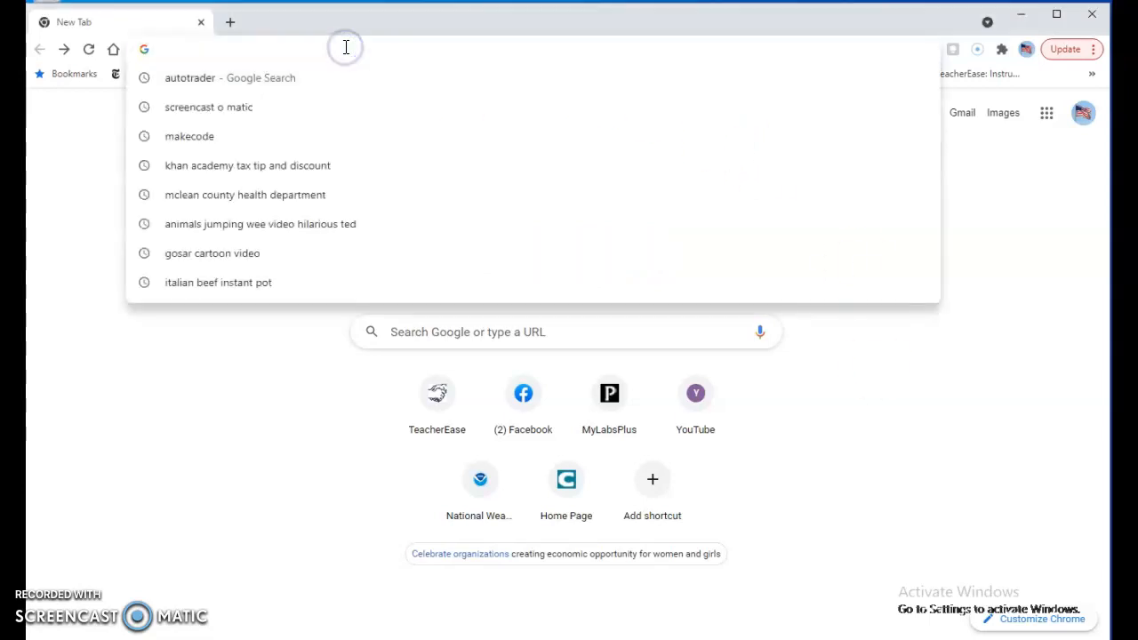
text(auto)
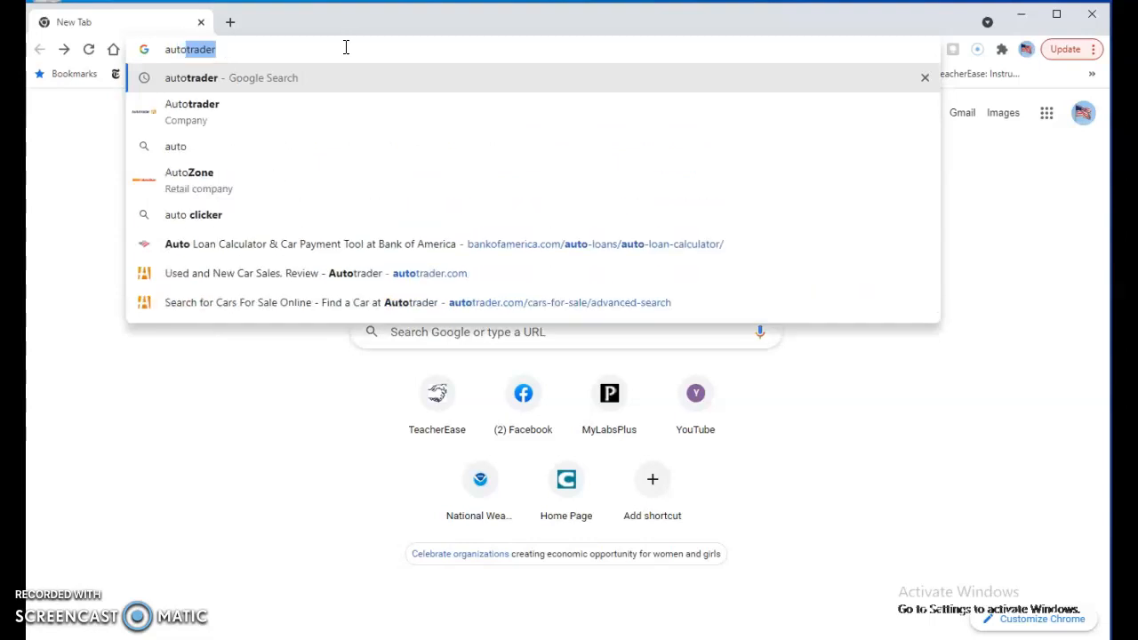
text(trader)
key(Return)
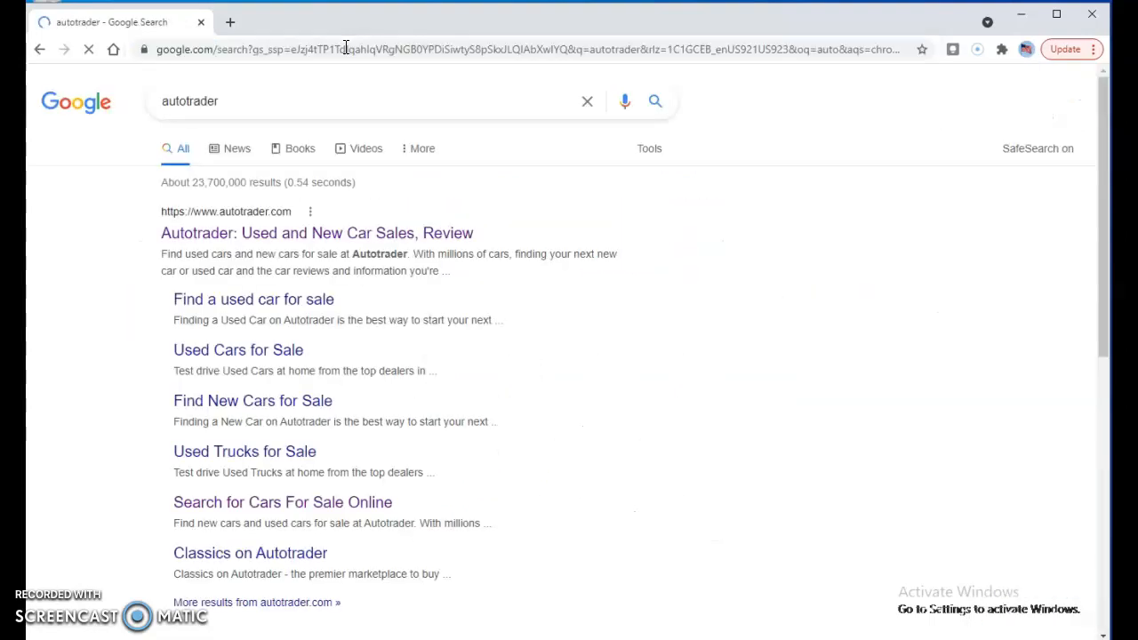
click(334, 236)
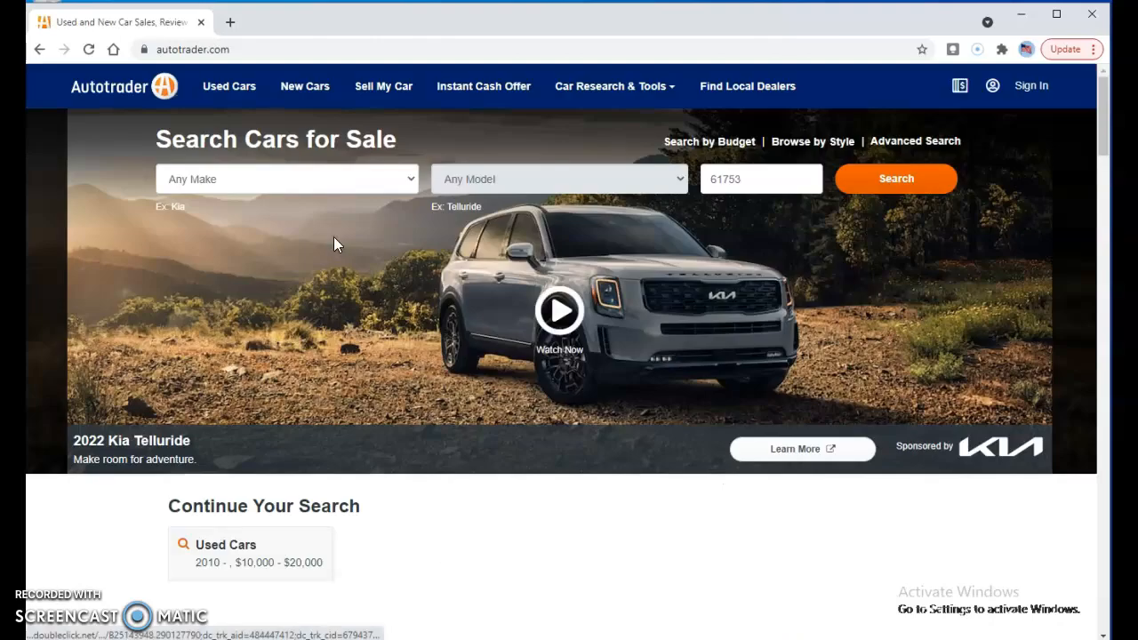
click(920, 142)
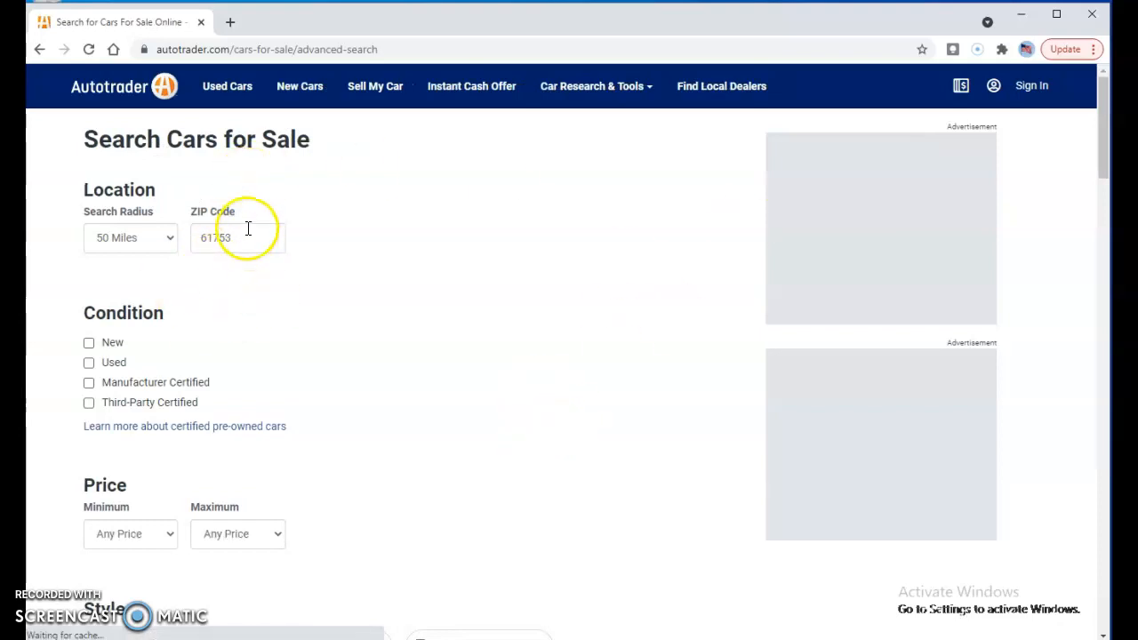
Set the search radius to 100 miles and limit the condition to used cars
drag(245, 234, 589, 312)
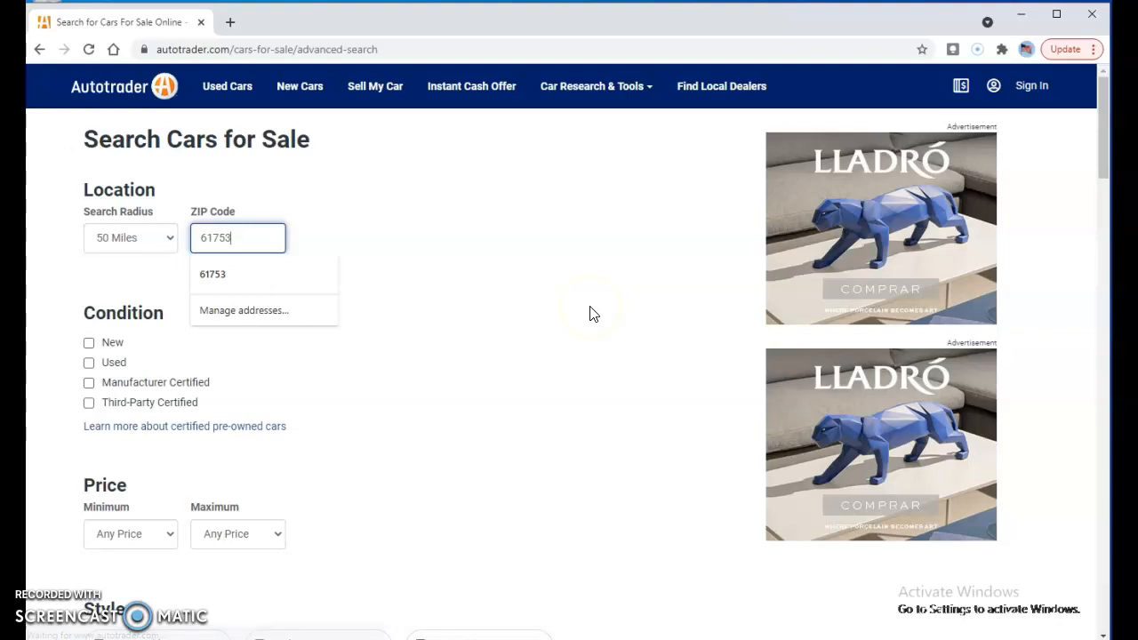
click(169, 239)
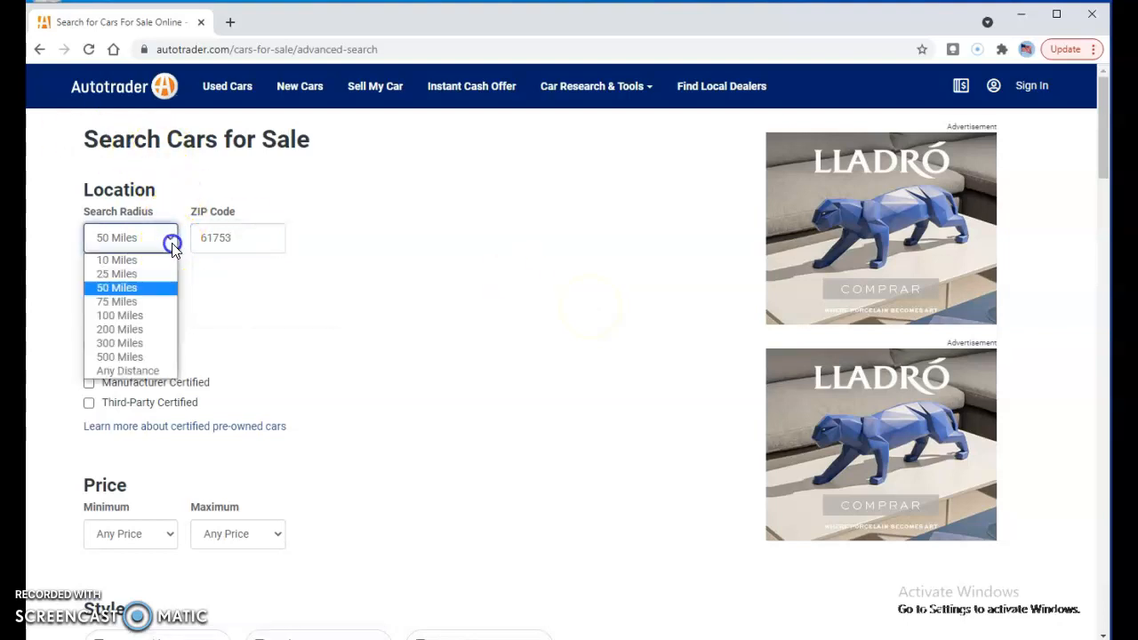
click(157, 315)
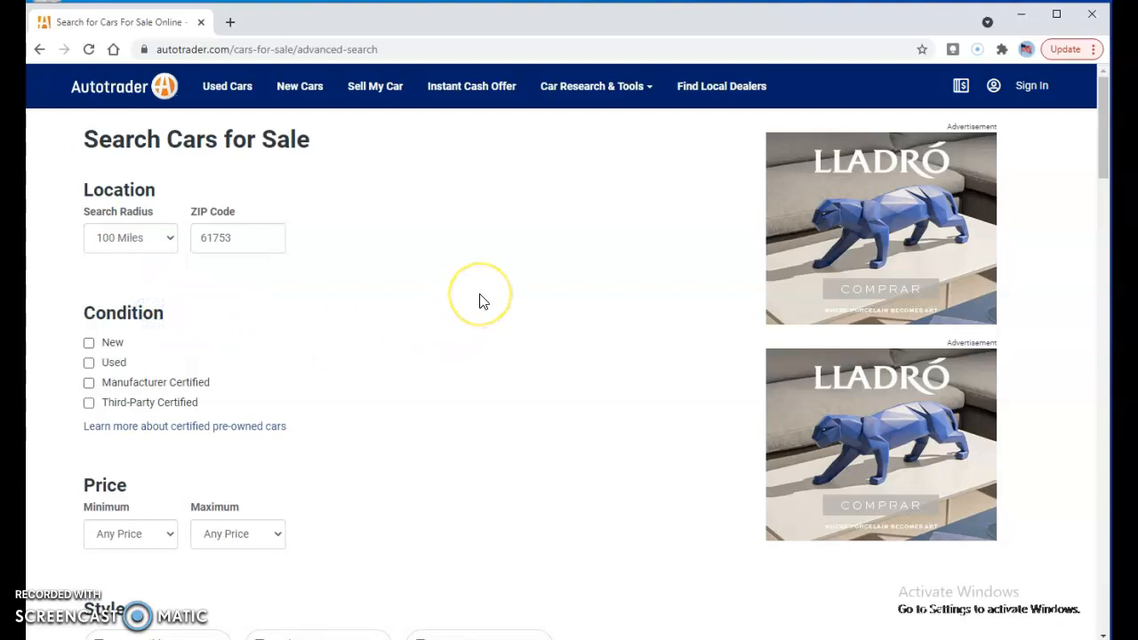
scroll(479, 302, down, 1)
click(88, 284)
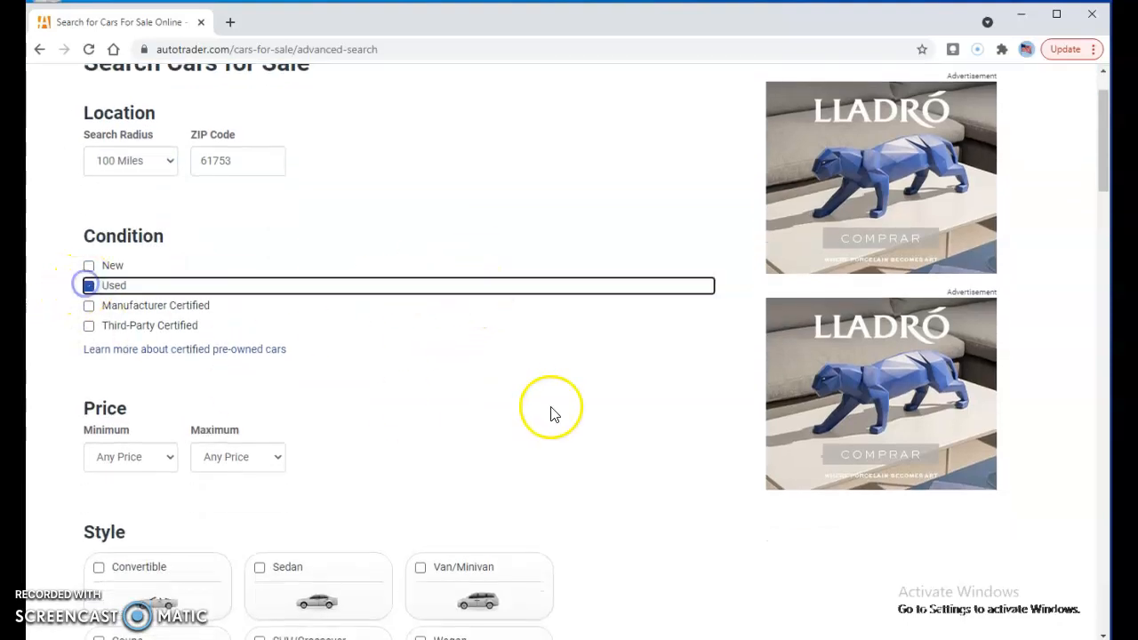
Set the price range from a minimum of $10,000 to a maximum of $20,000
scroll(554, 401, down, 1)
click(167, 380)
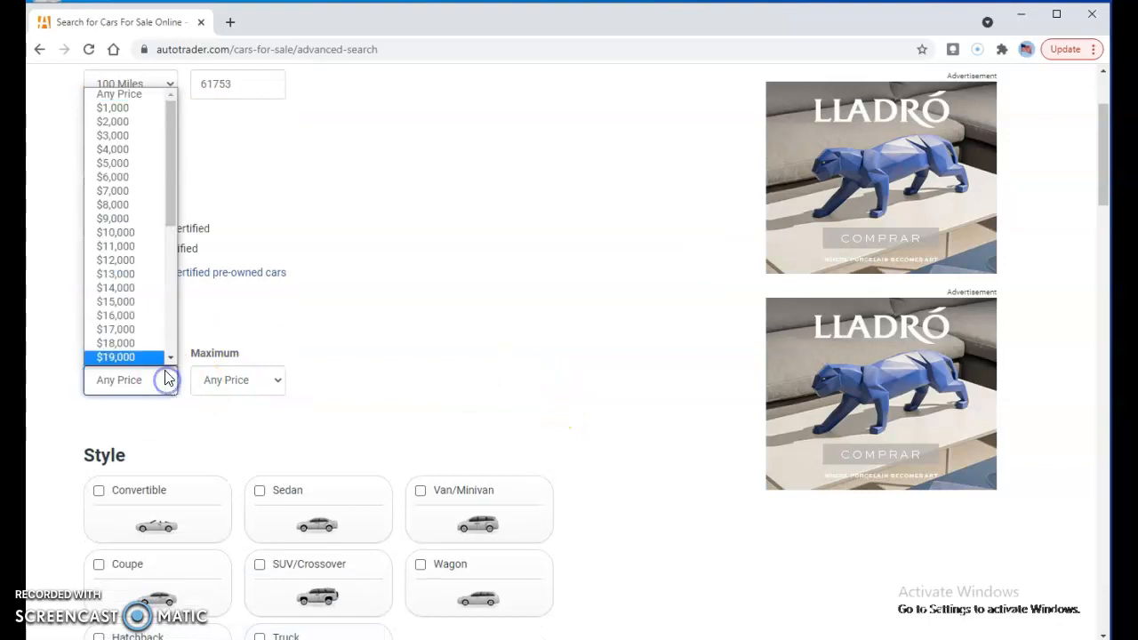
click(131, 232)
click(277, 382)
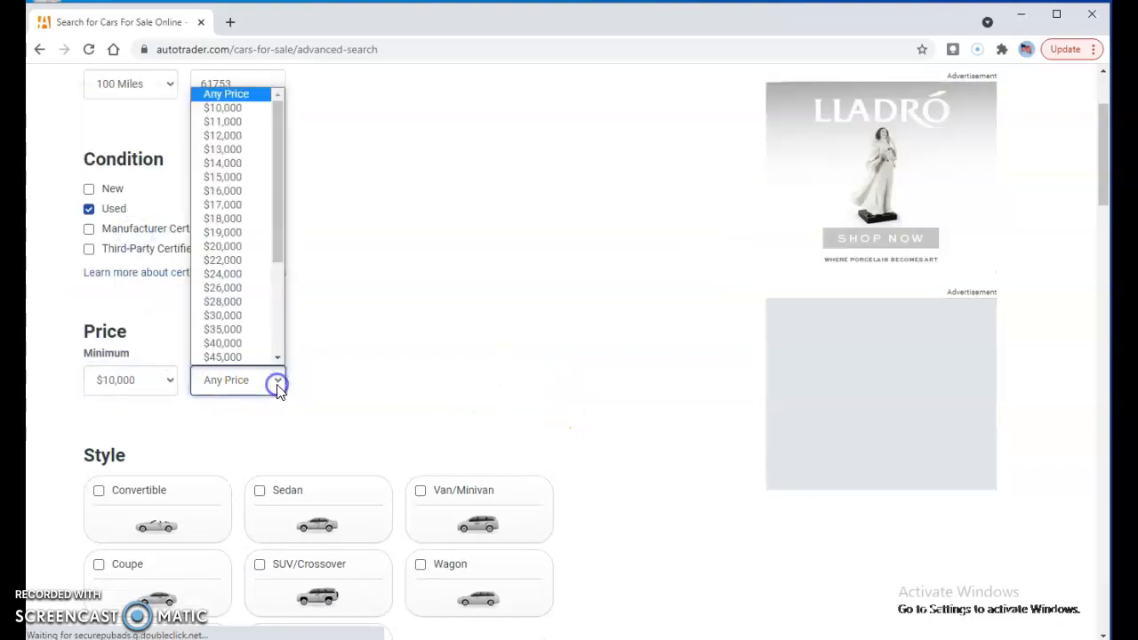
click(254, 249)
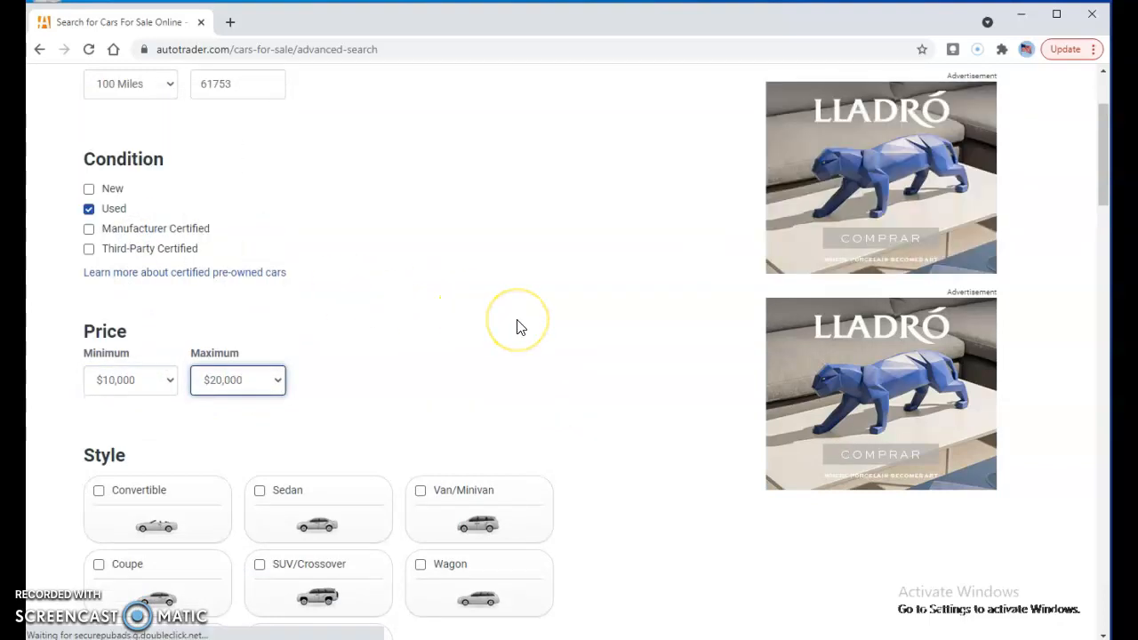
Set the earliest model year for the car search to 2012
scroll(520, 327, down, 1)
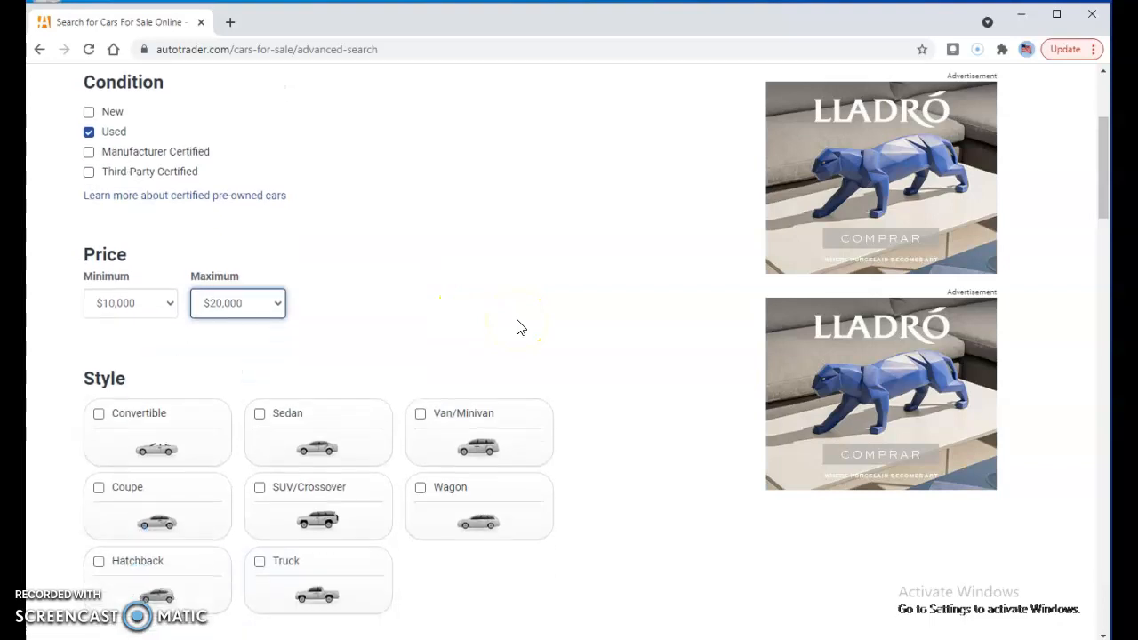
scroll(520, 327, down, 1)
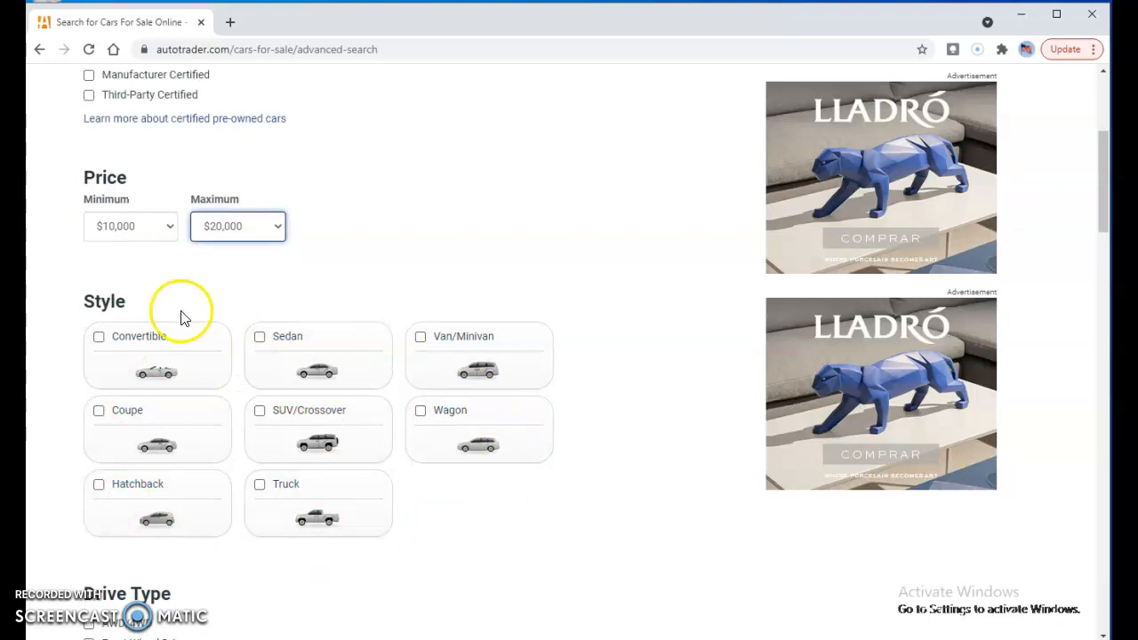
scroll(540, 524, down, 3)
scroll(213, 364, down, 2)
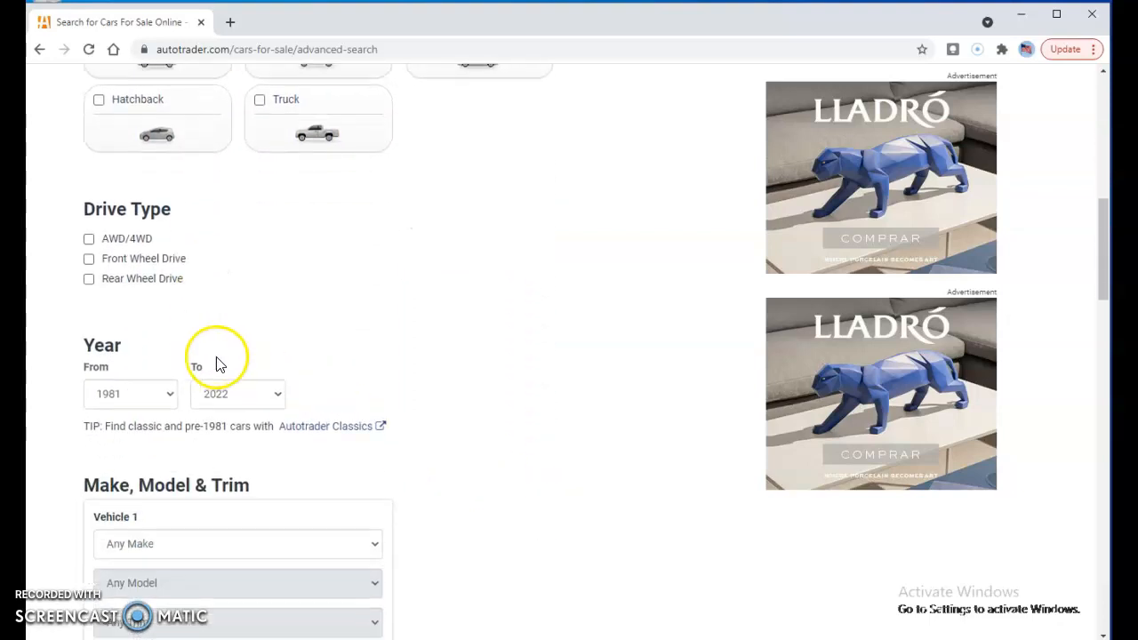
scroll(209, 418, down, 1)
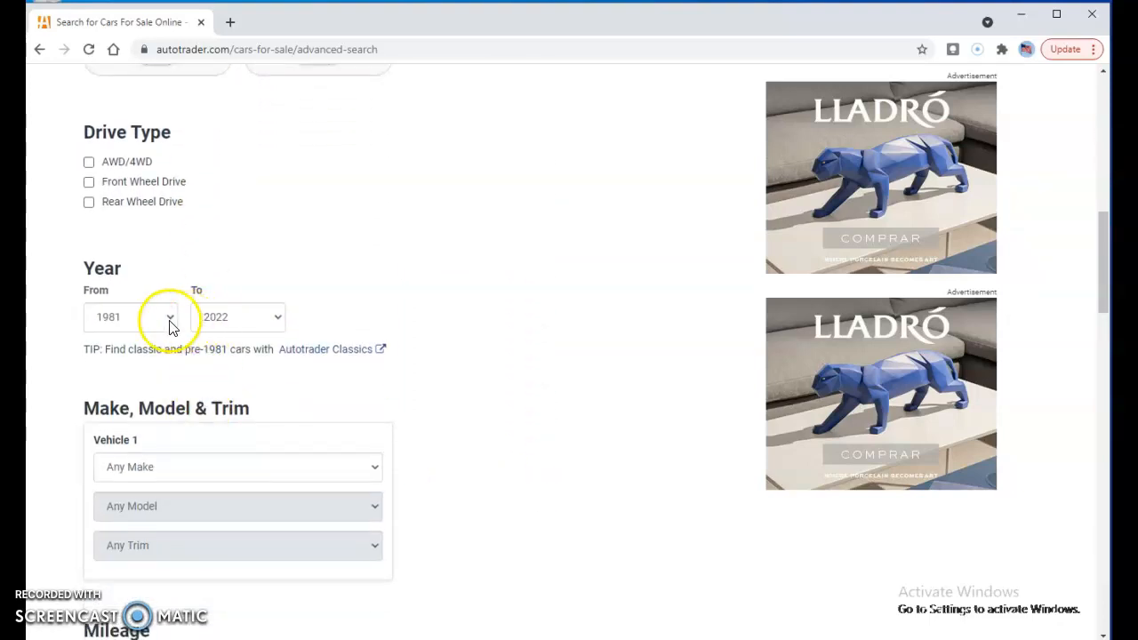
click(171, 321)
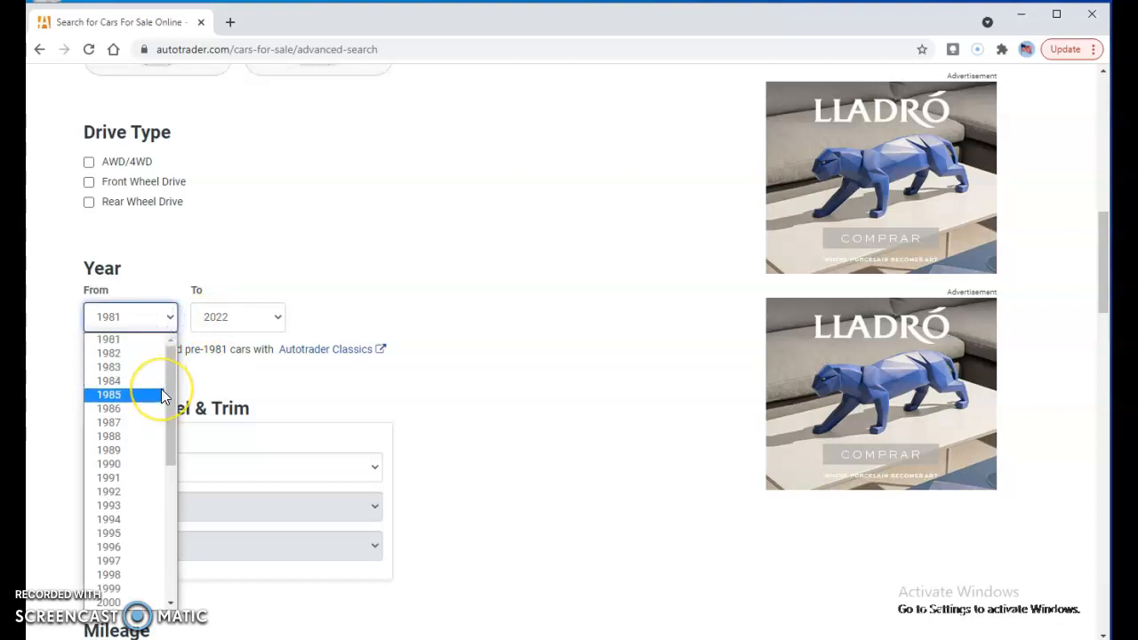
scroll(161, 391, down, 3)
scroll(162, 391, down, 1)
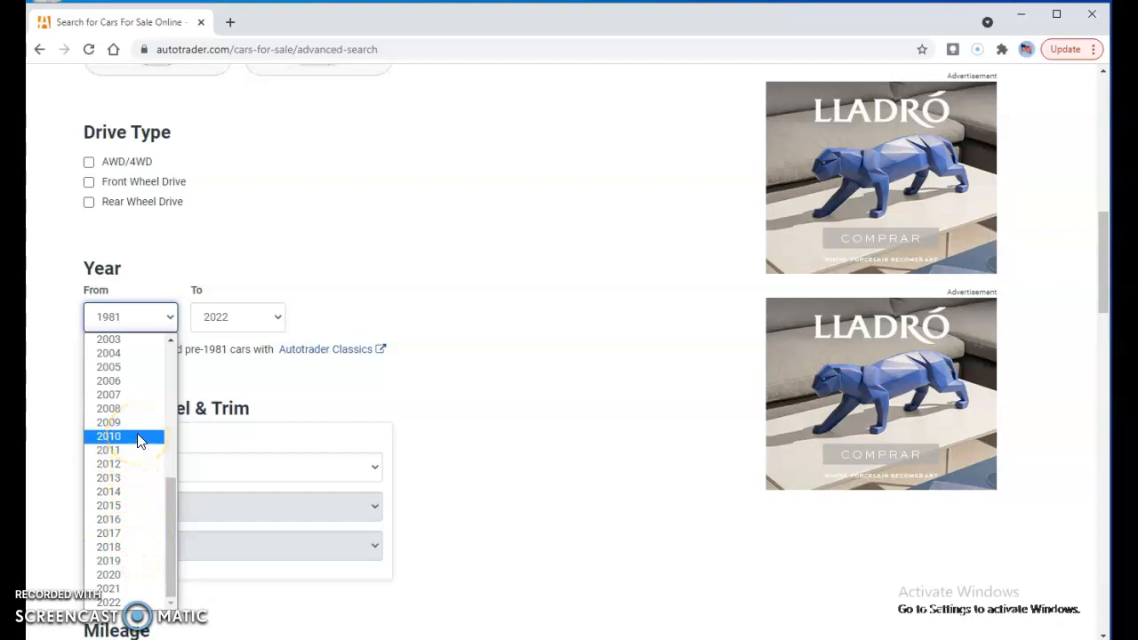
scroll(138, 442, up, 4)
scroll(138, 442, down, 2)
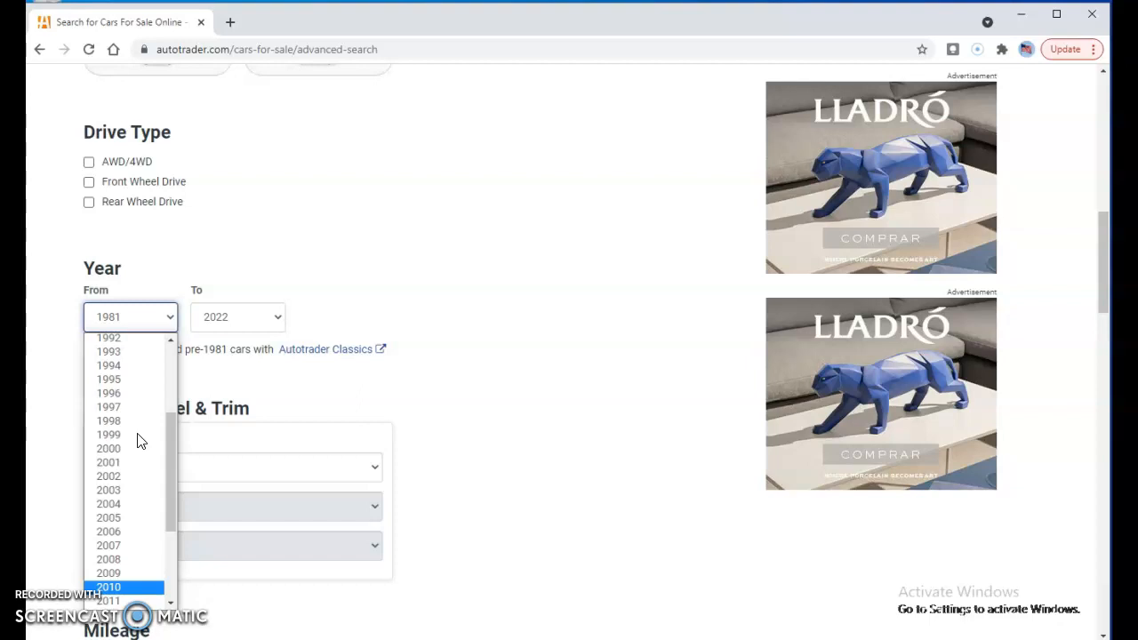
scroll(143, 511, down, 4)
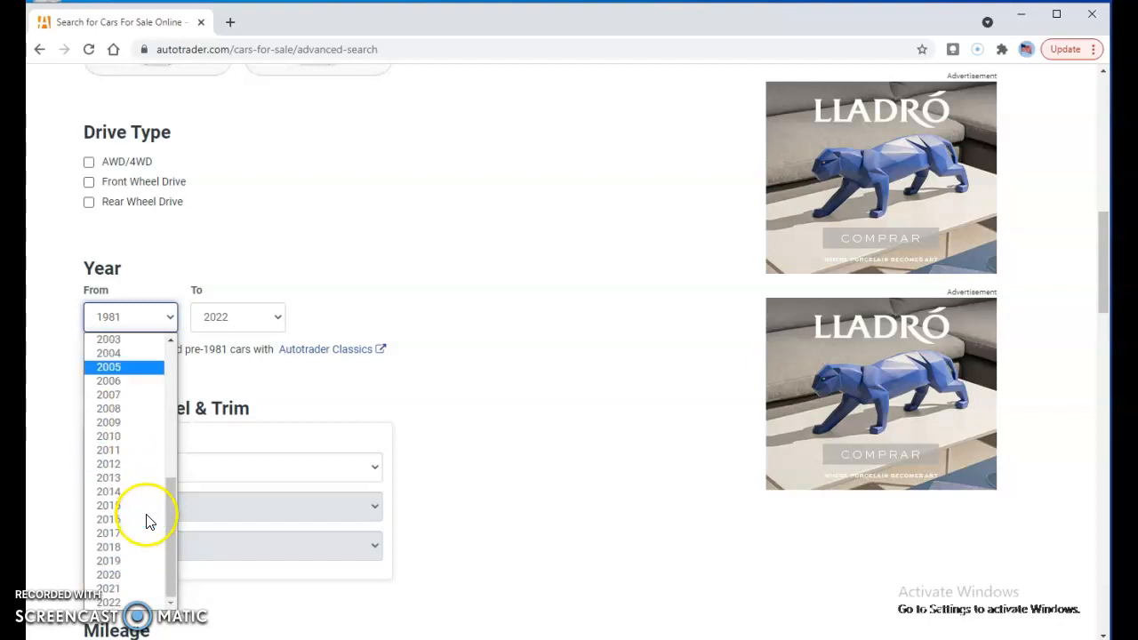
click(138, 464)
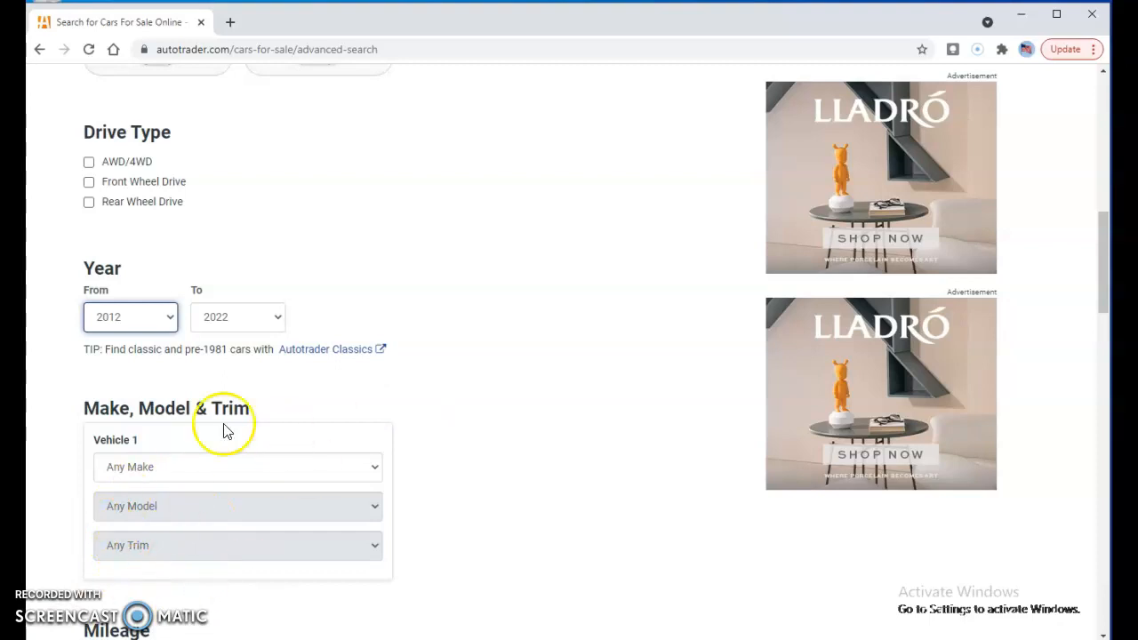
Submit the advanced car search with the chosen criteria, leaving make, model, mileage and fuel economy unrestricted
scroll(302, 485, down, 2)
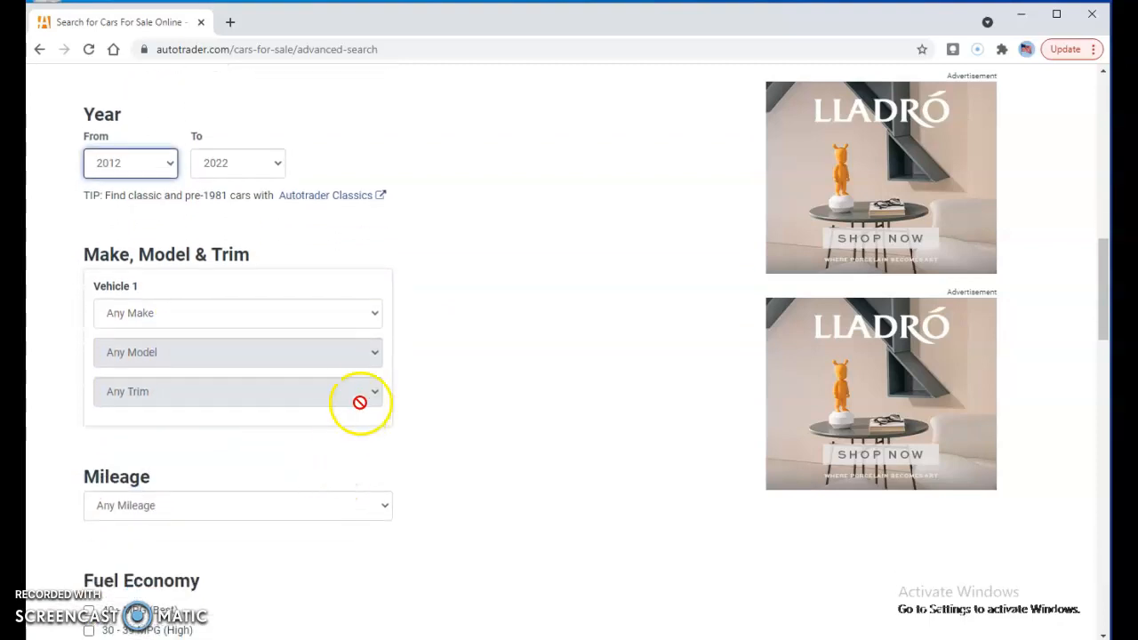
scroll(392, 431, down, 2)
scroll(391, 355, down, 4)
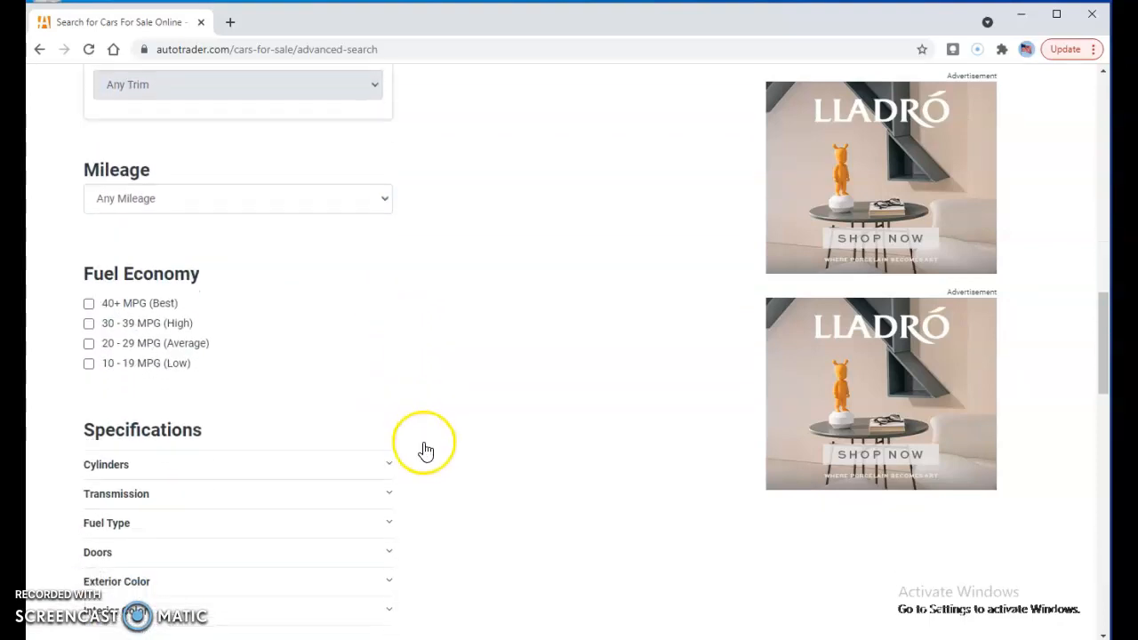
scroll(425, 450, down, 5)
click(279, 416)
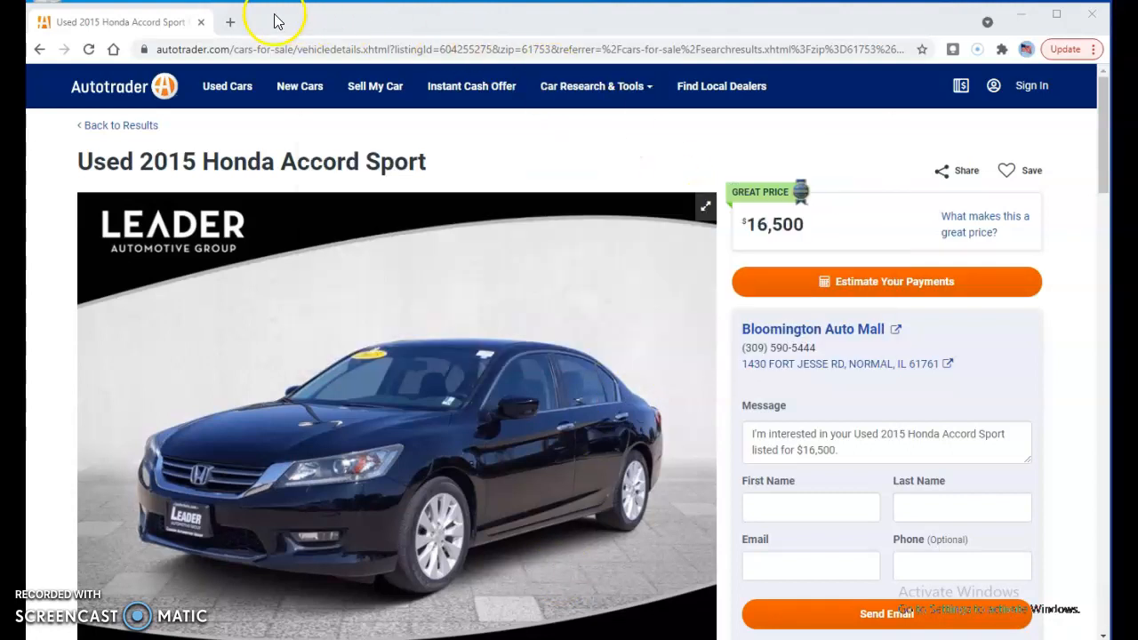
Create a blank Google Sheets spreadsheet in a new browser tab
click(231, 25)
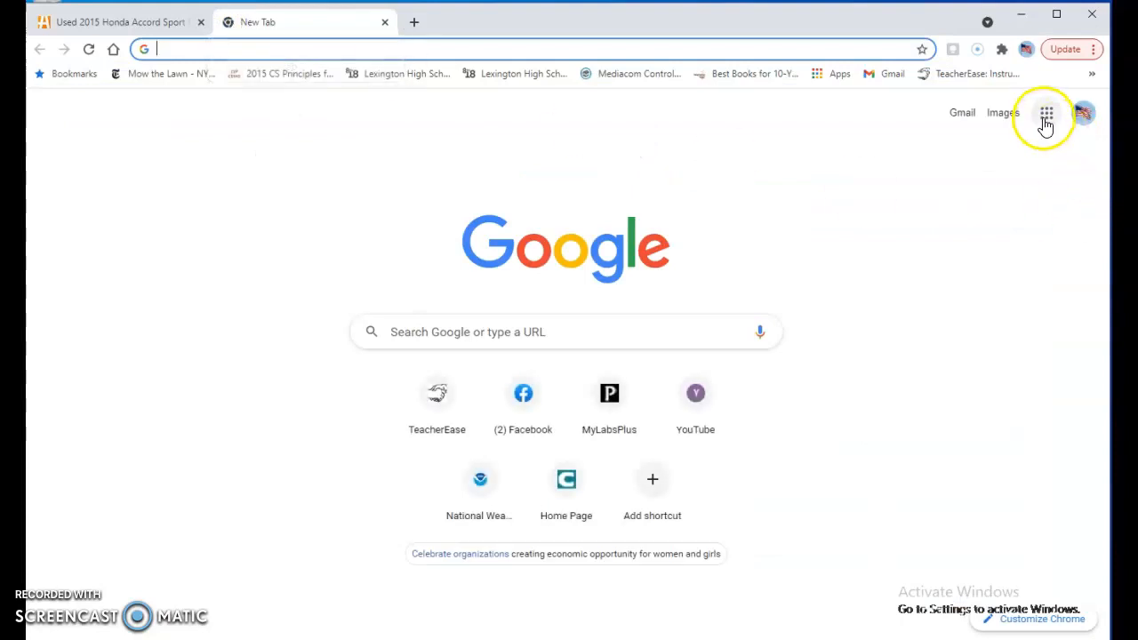
click(1046, 117)
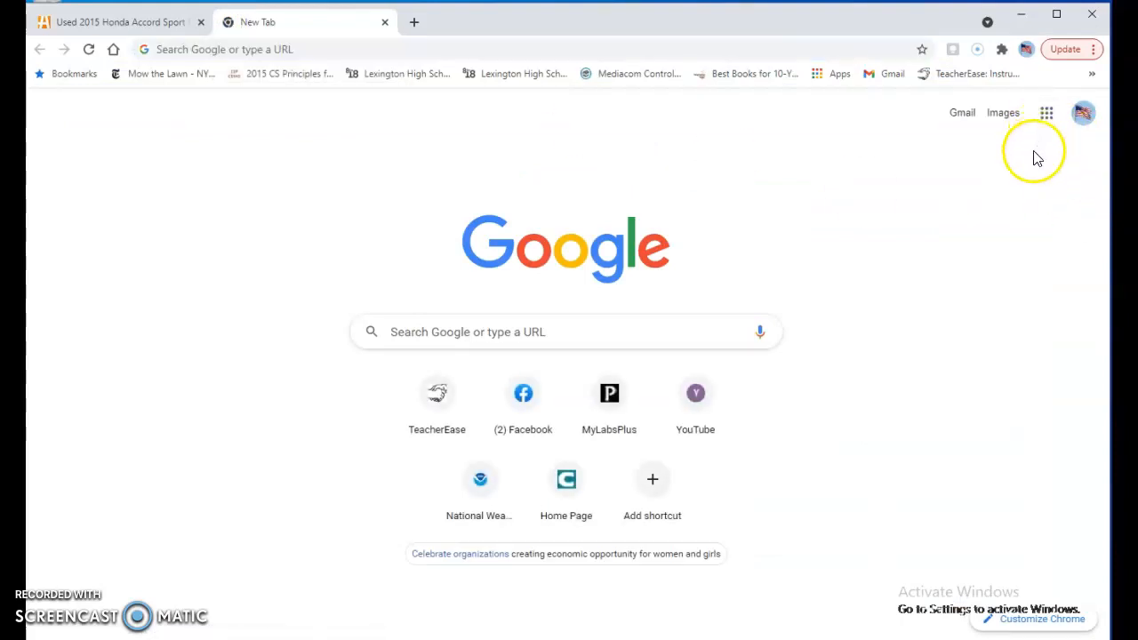
click(1056, 122)
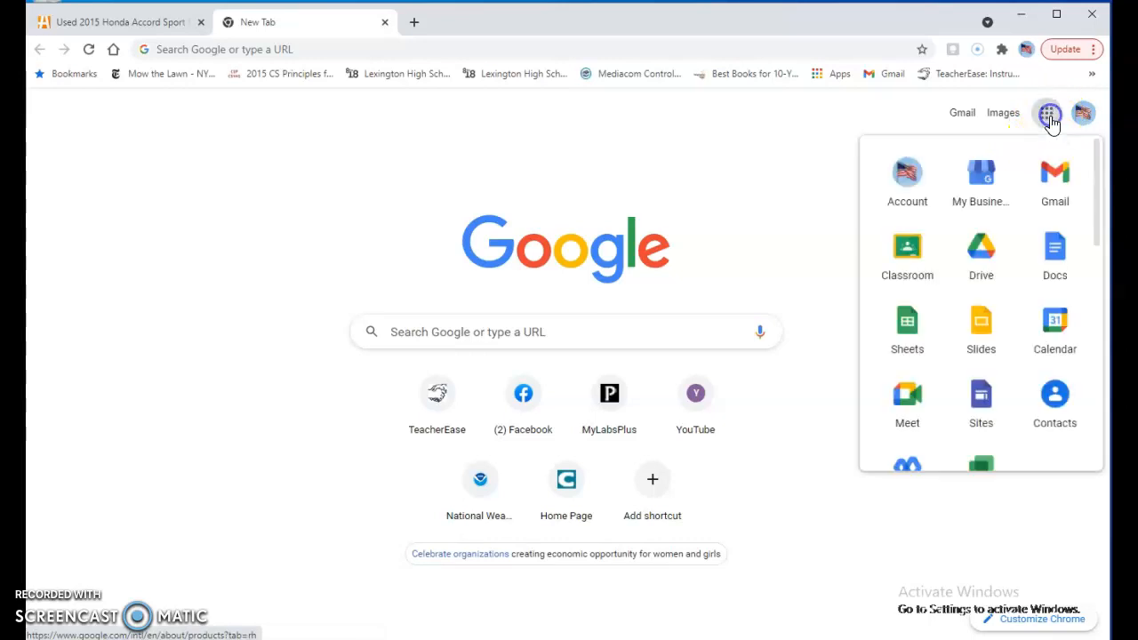
click(906, 324)
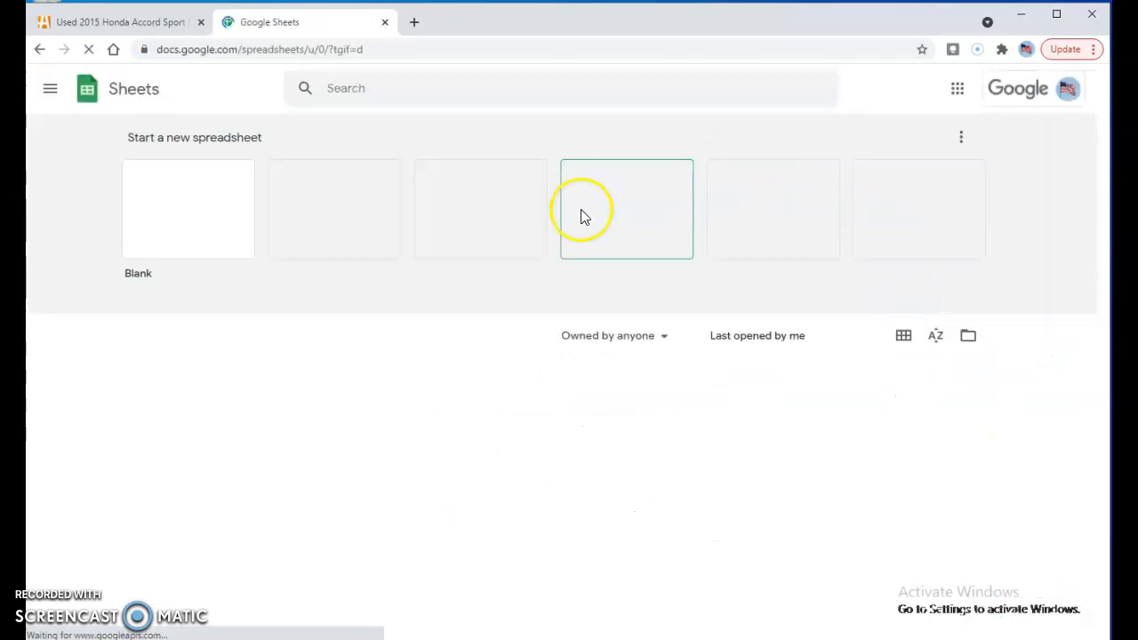
click(196, 278)
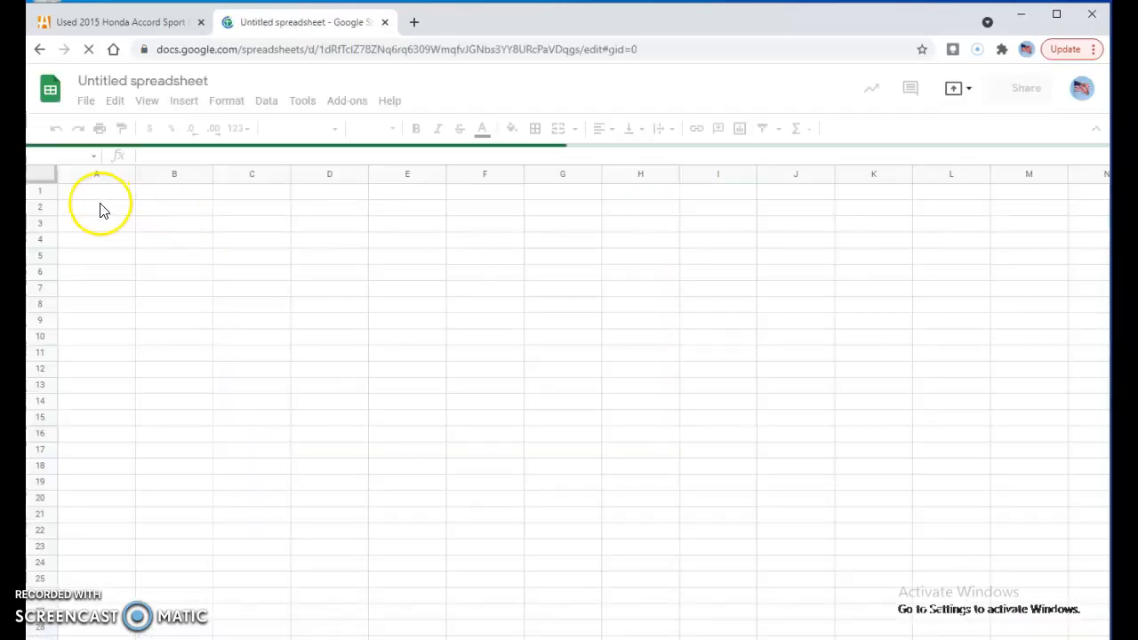
Enter the vehicle labels Year, Make, Model, Mileage and Trim in cells A1 to A5
click(93, 190)
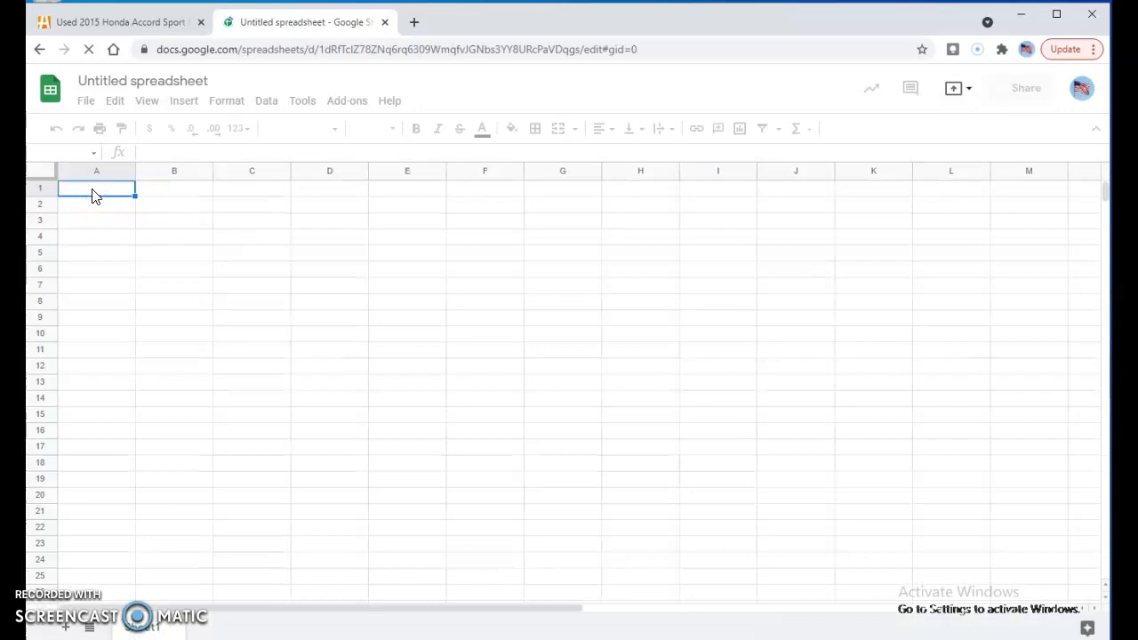
text(Year)
key(Return)
text(Make)
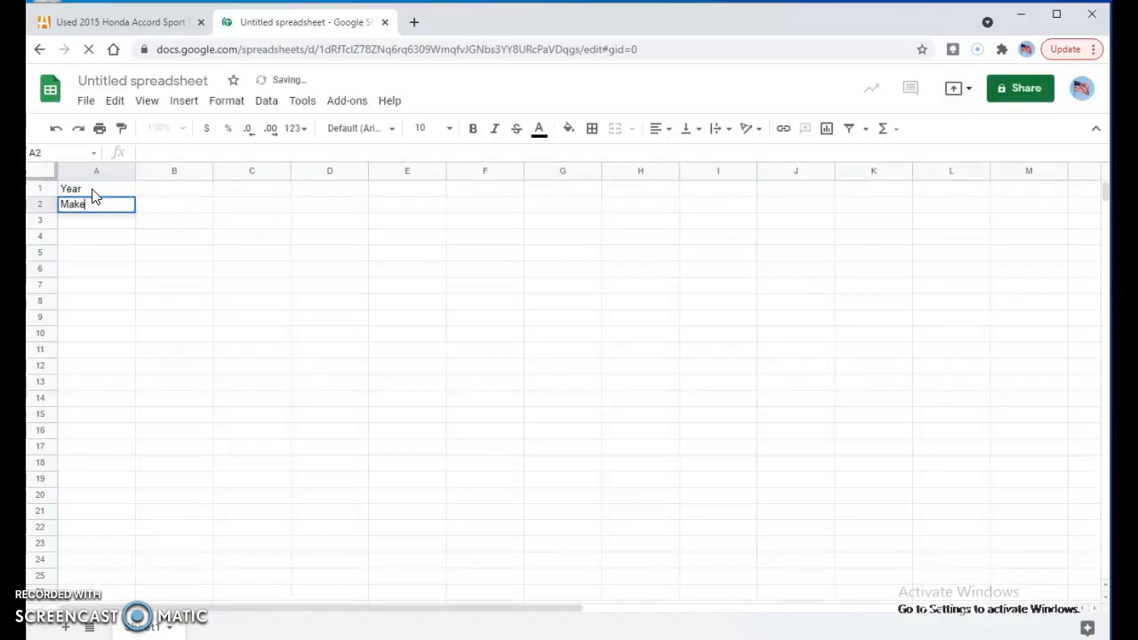
key(Return)
text(Mod)
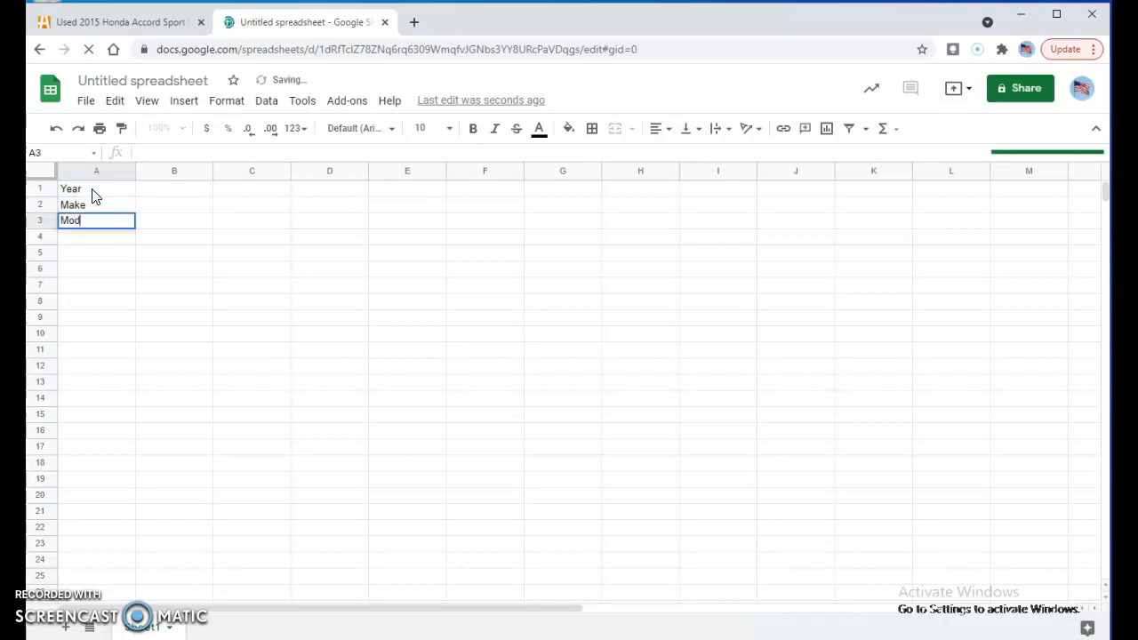
text(el)
key(Return)
text(Mi)
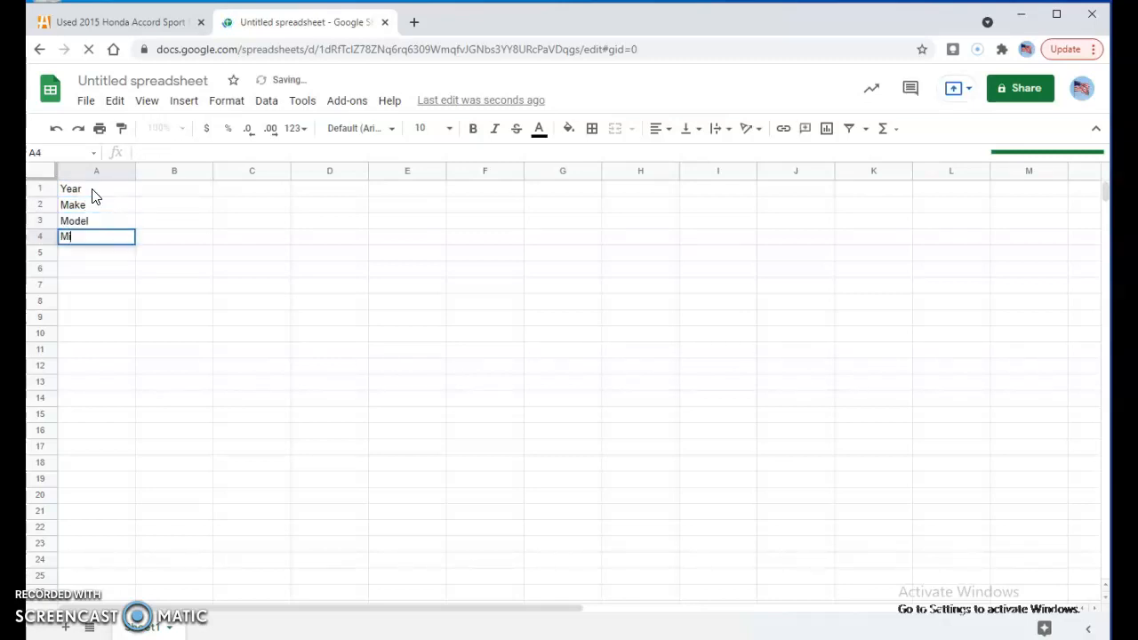
text(leage)
key(Return)
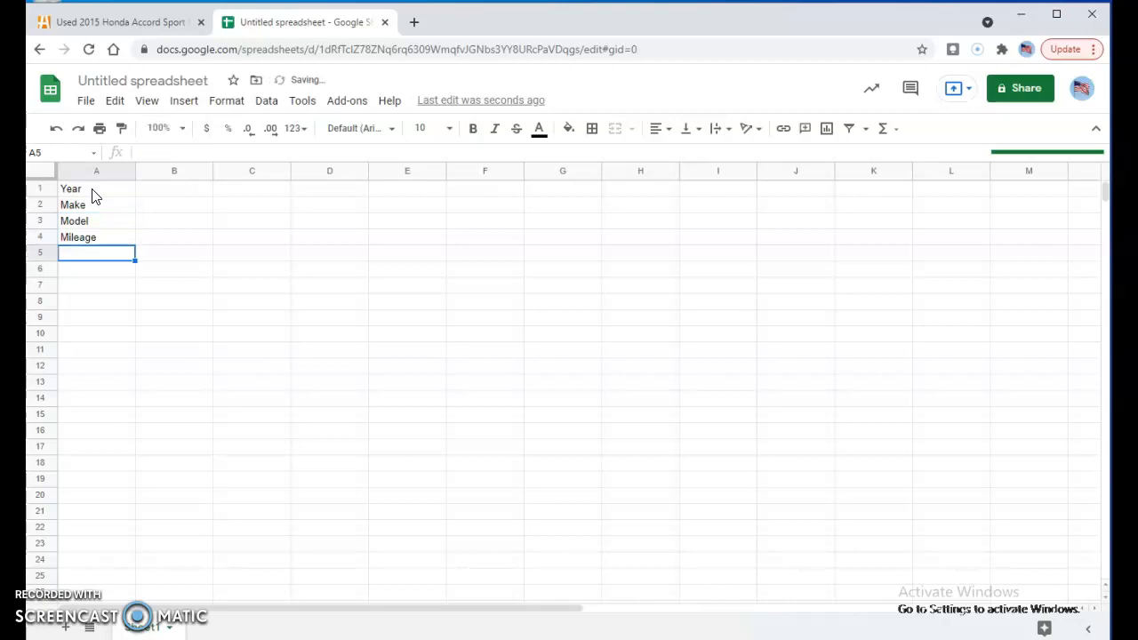
text(Trim)
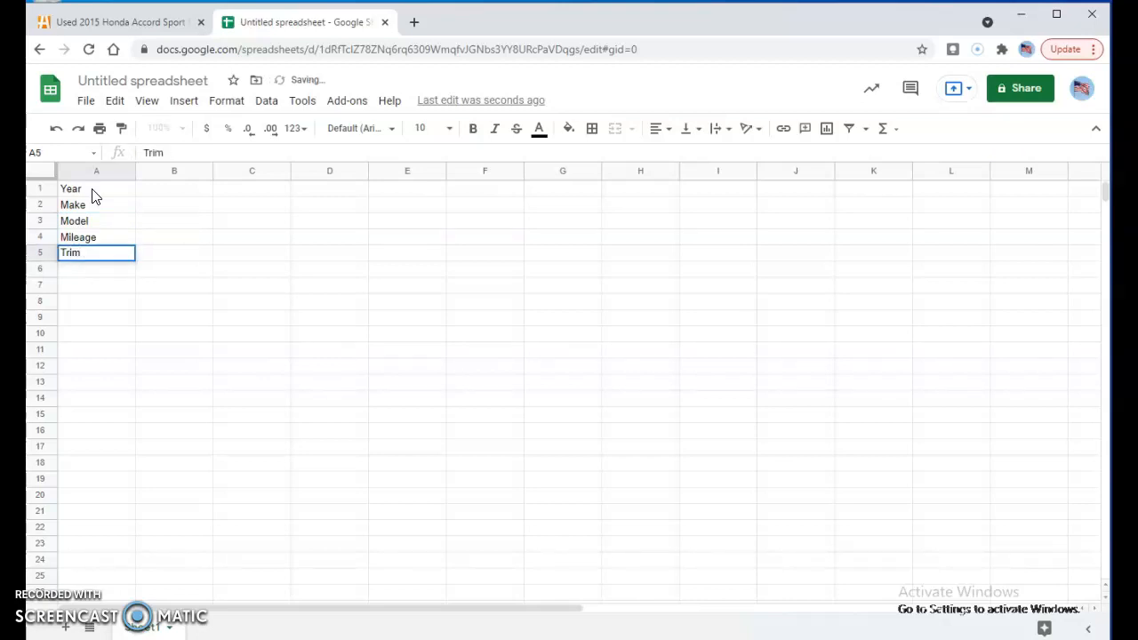
key(Return)
Enter the loan labels Principal, Rate and Term in cells A7 to A9, leaving row 6 blank
key(Return)
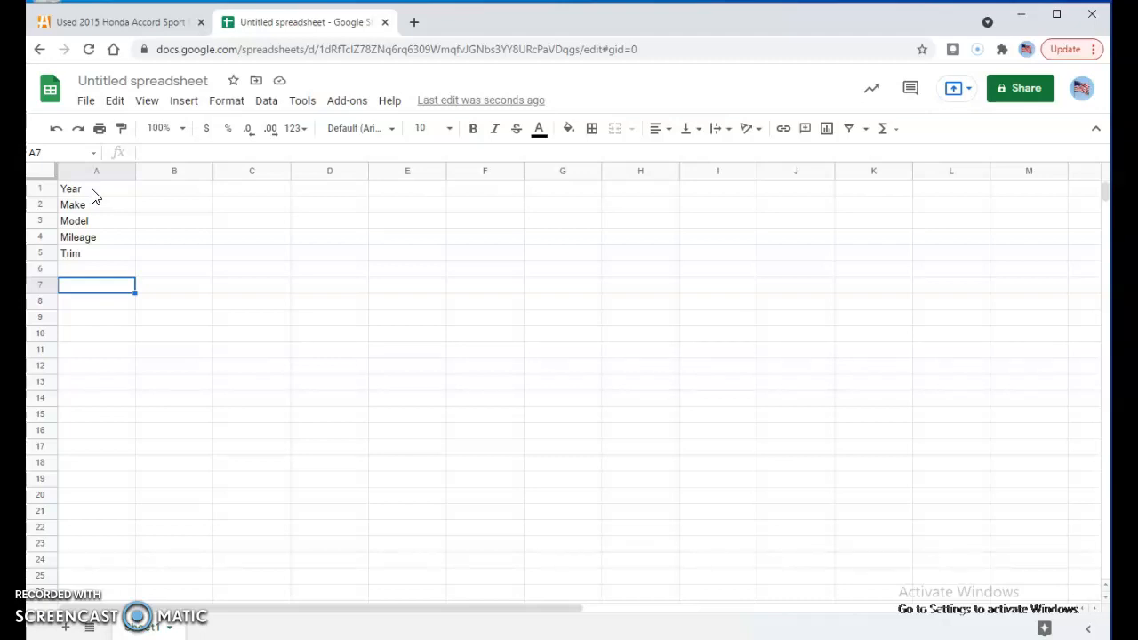
text(Price)
key(BackSpace)
key(BackSpace)
key(BackSpace)
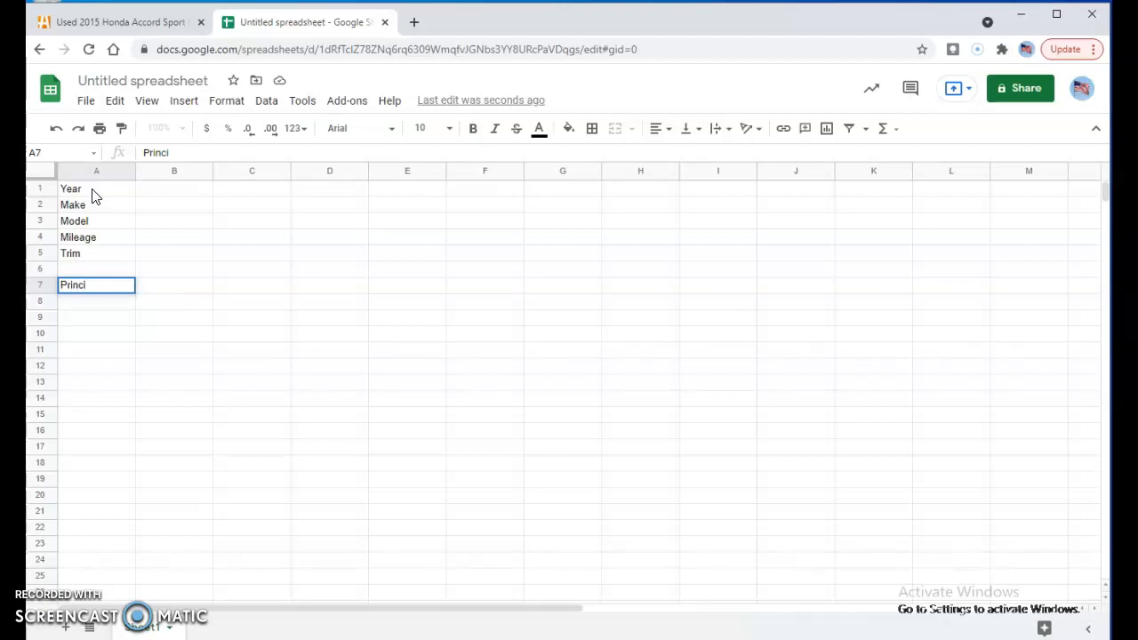
text(incipal)
key(Return)
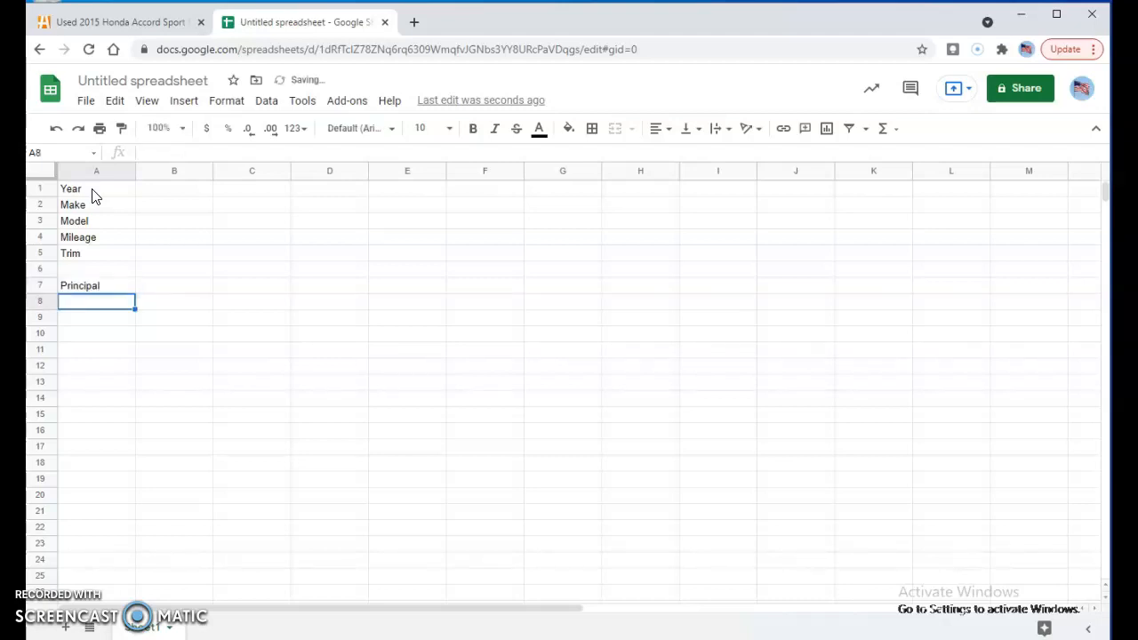
text(Ra)
key(Return)
text(Te)
text(mr)
key(BackSpace)
key(BackSpace)
text(rm)
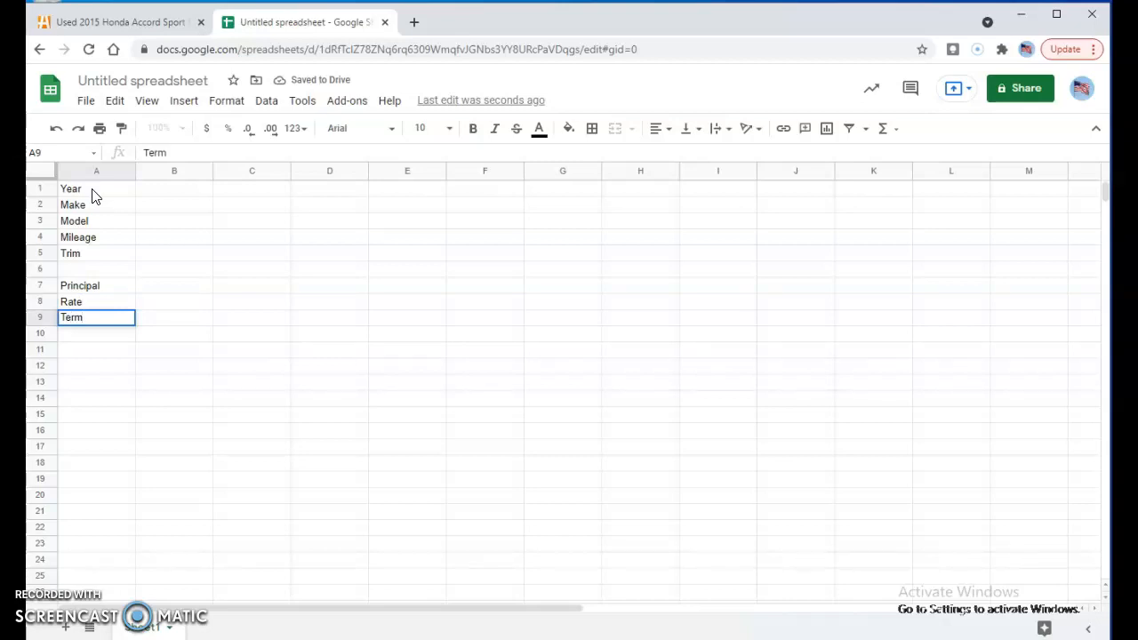
key(Return)
Add the label Monthly Payment in cell A11 and widen column A slightly to fit it
key(Return)
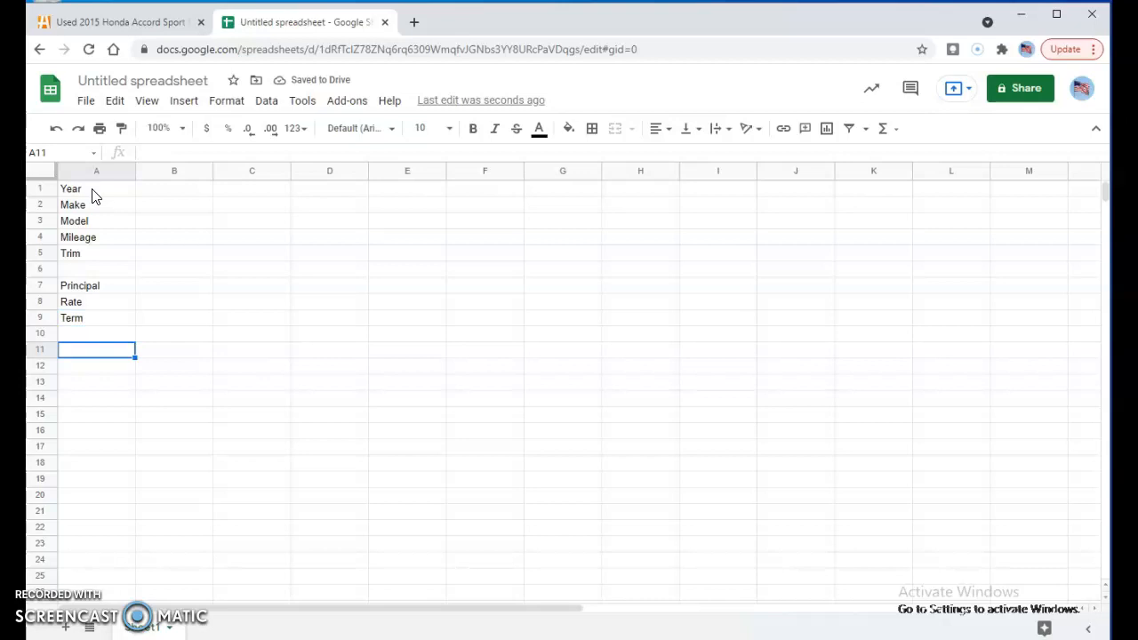
text(Mo)
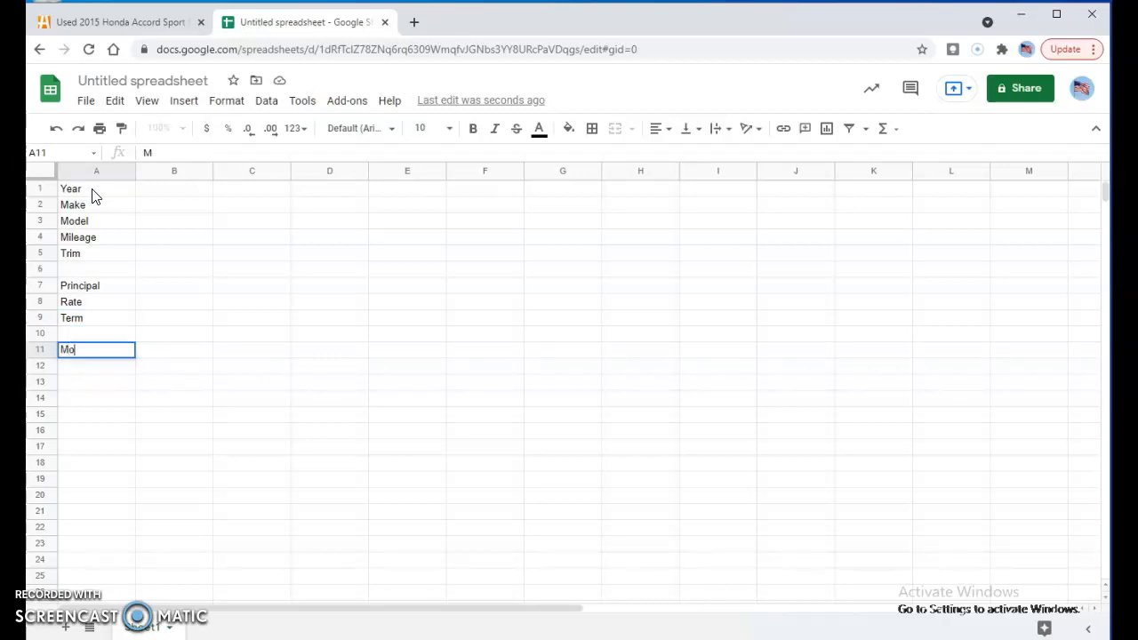
text(nthly Payment)
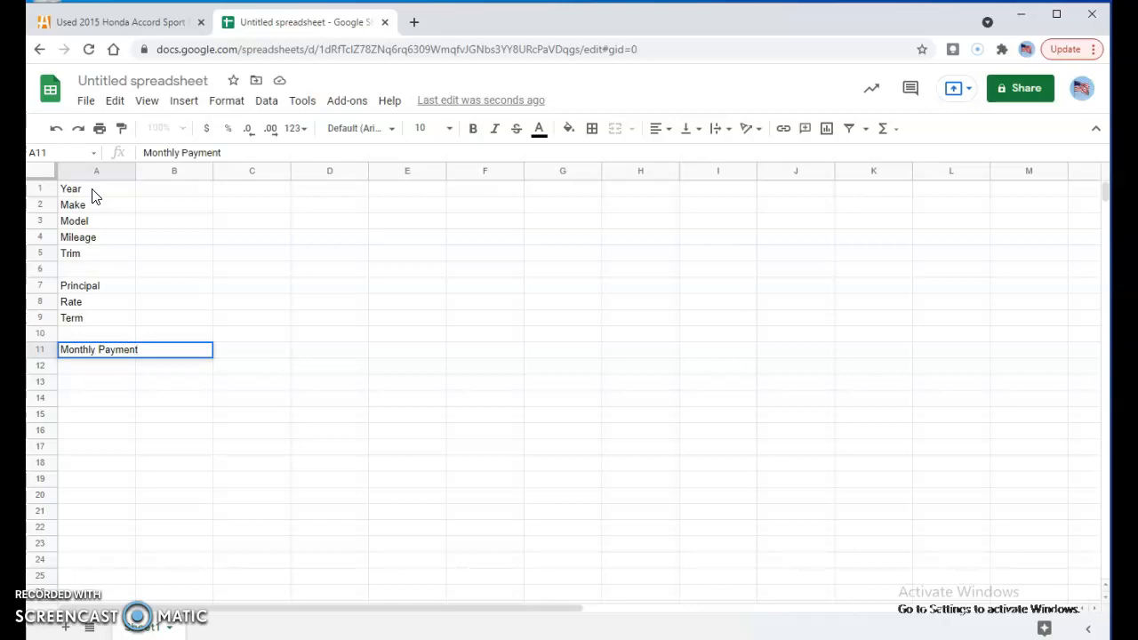
key(Return)
key(Down)
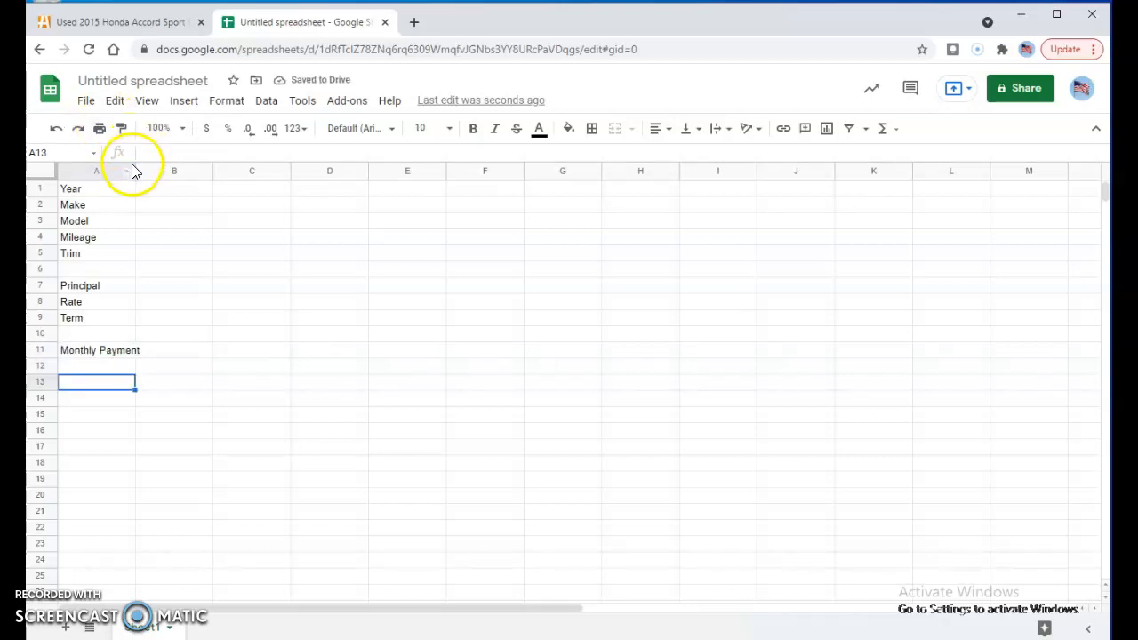
drag(137, 168, 147, 168)
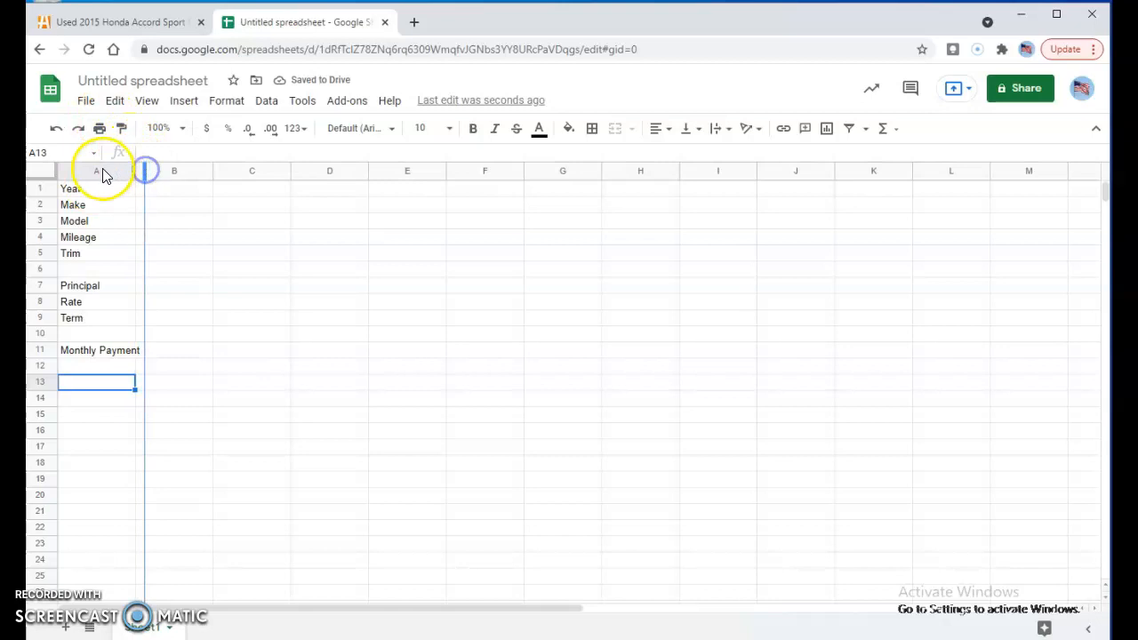
Make the labels in cells A1 to A11 bold
click(100, 168)
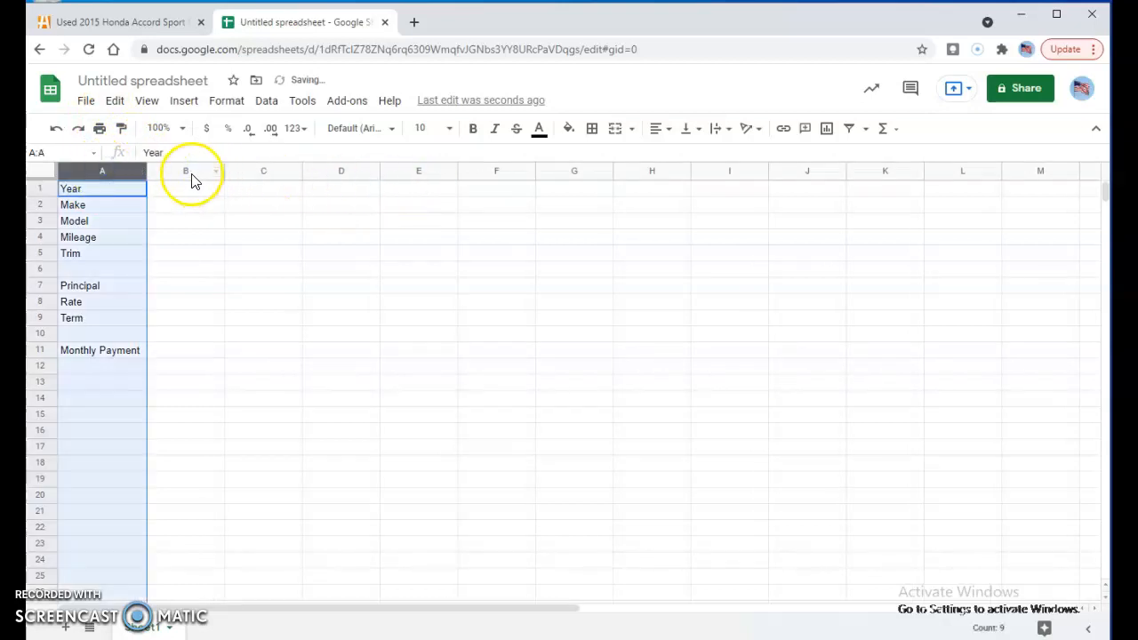
click(62, 355)
drag(81, 190, 99, 348)
click(473, 128)
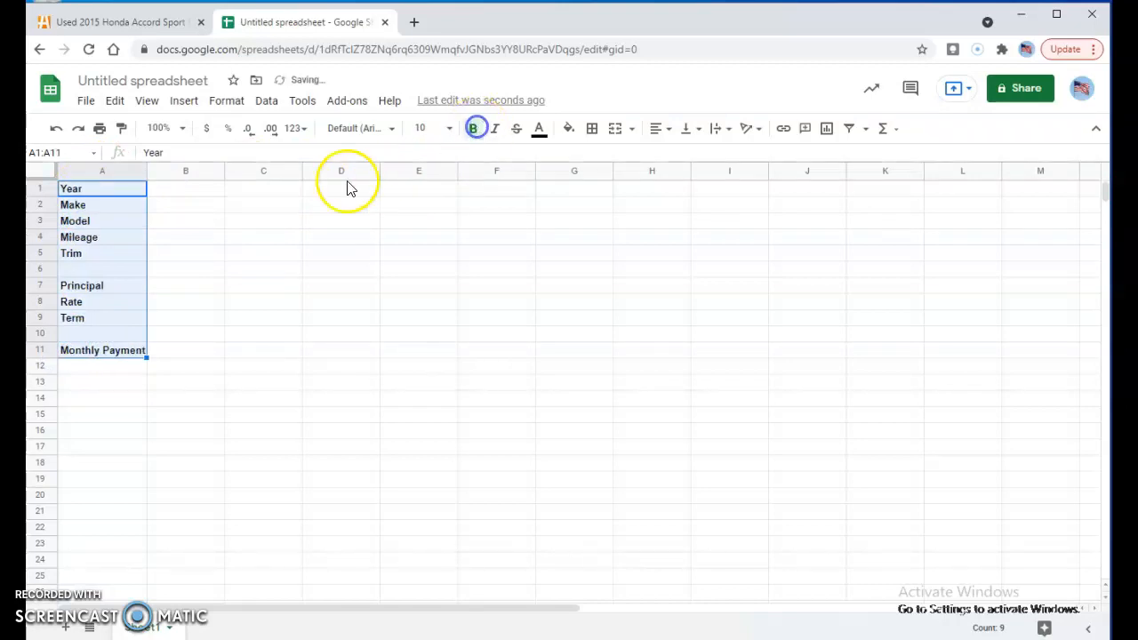
Fill column B with year 2015, make Honday, model Accord and trim Sport, leaving the mileage cell empty
click(176, 192)
text(2015)
key(Return)
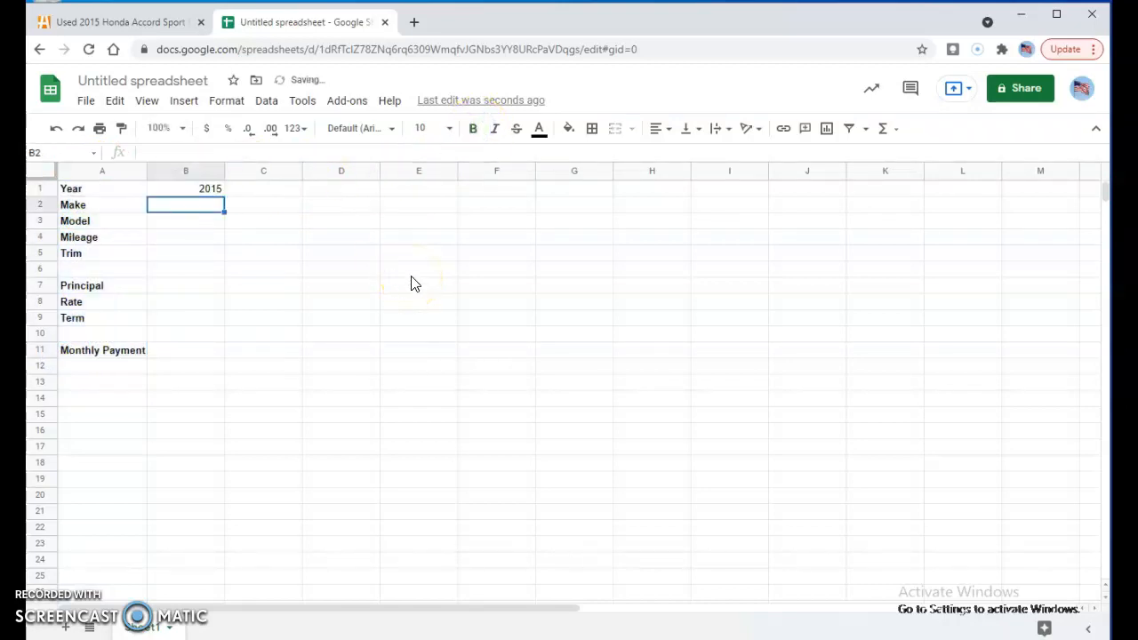
text(Honday)
key(Return)
text(Accord)
key(Return)
text(Sport)
key(Up)
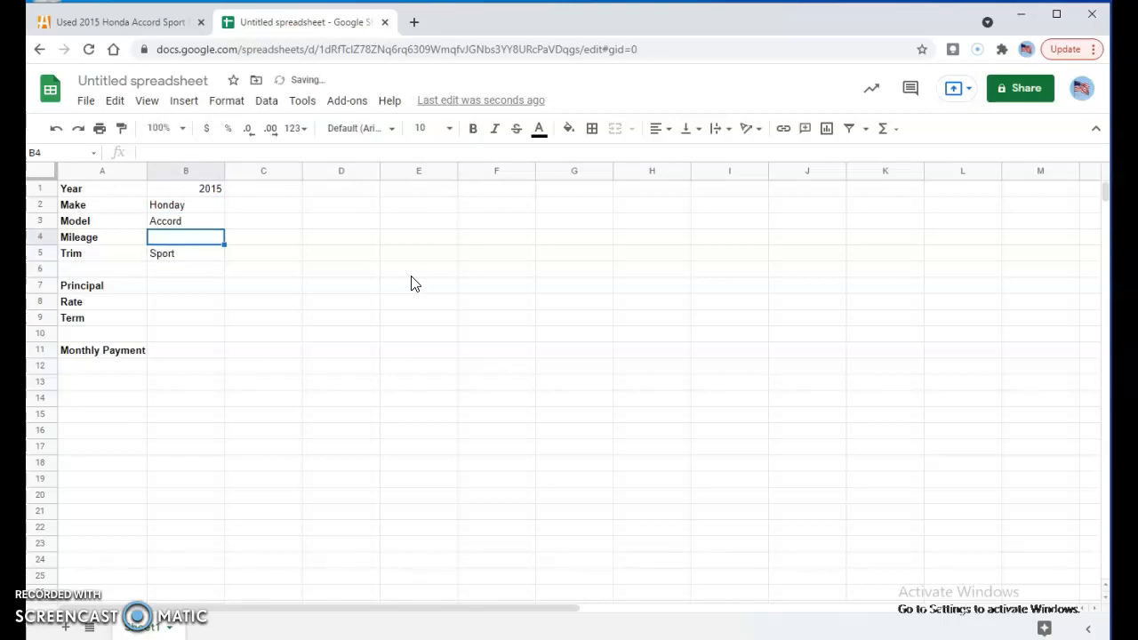
Look up the car's mileage on its Autotrader listing and enter 73020 in cell B4 of the spreadsheet
click(129, 22)
scroll(294, 356, down, 3)
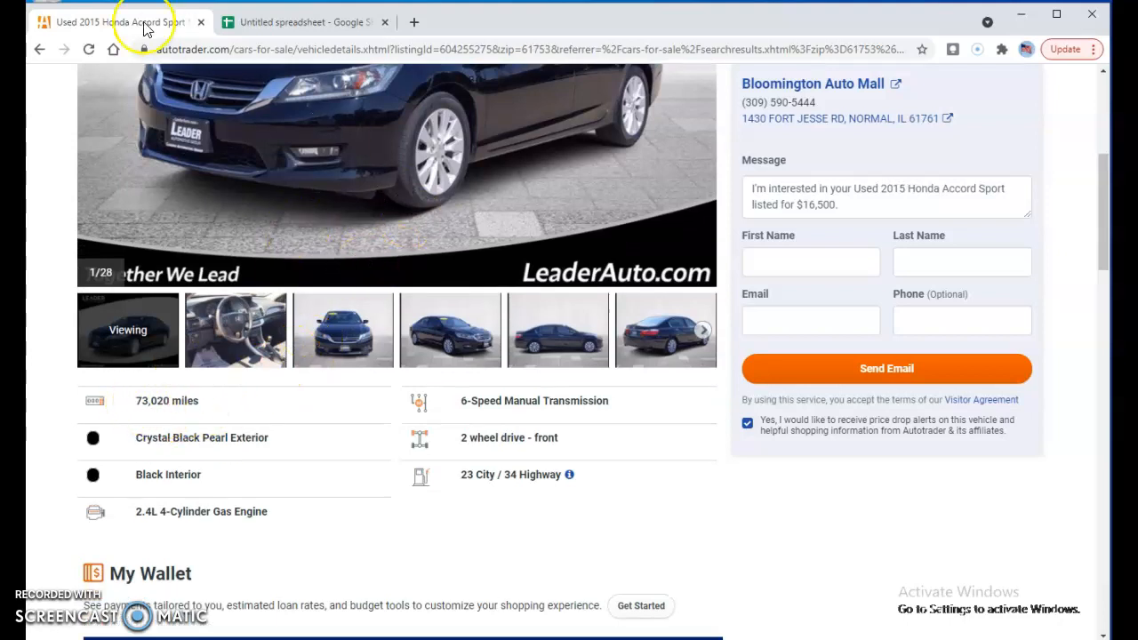
click(294, 27)
text(73020)
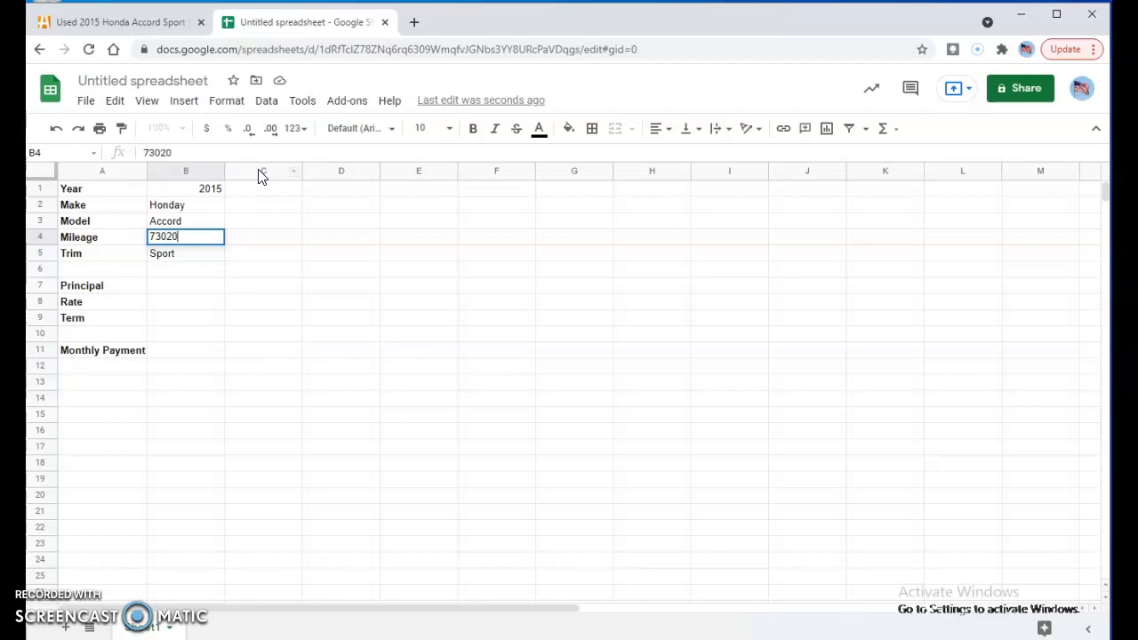
key(Return)
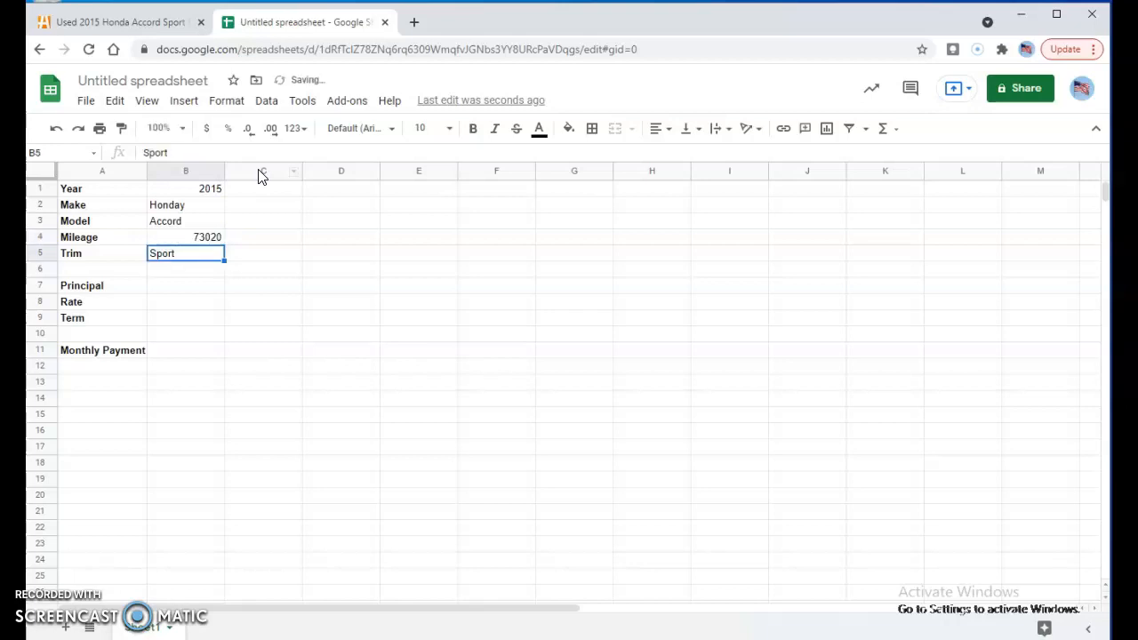
Correct the spelling of the make in cell B2 to Honda
double_click(202, 205)
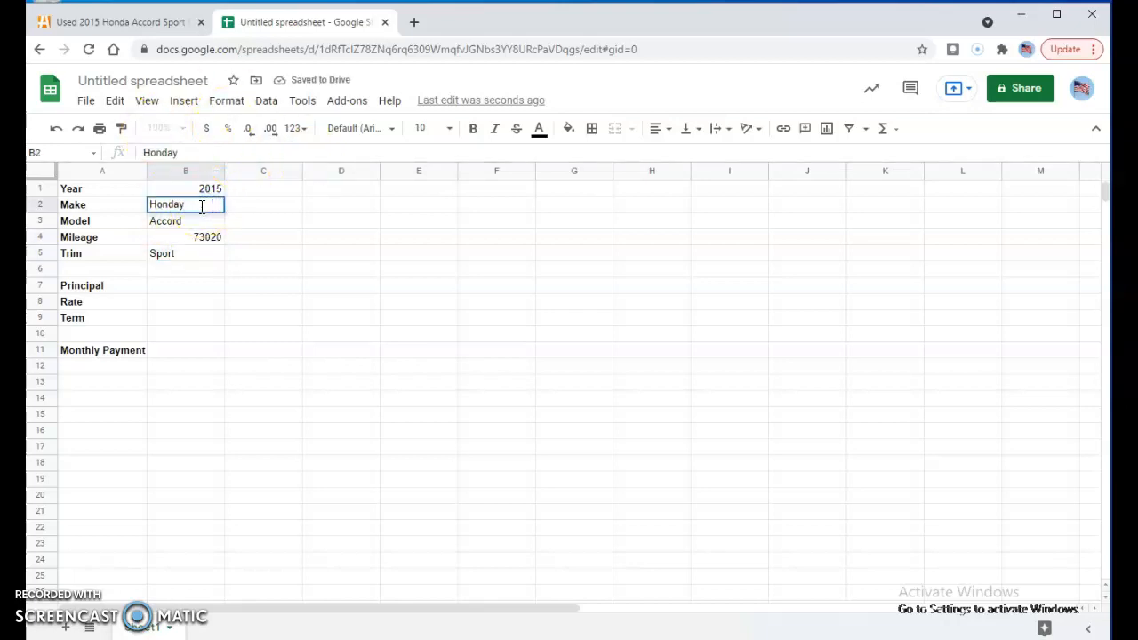
key(BackSpace)
key(Return)
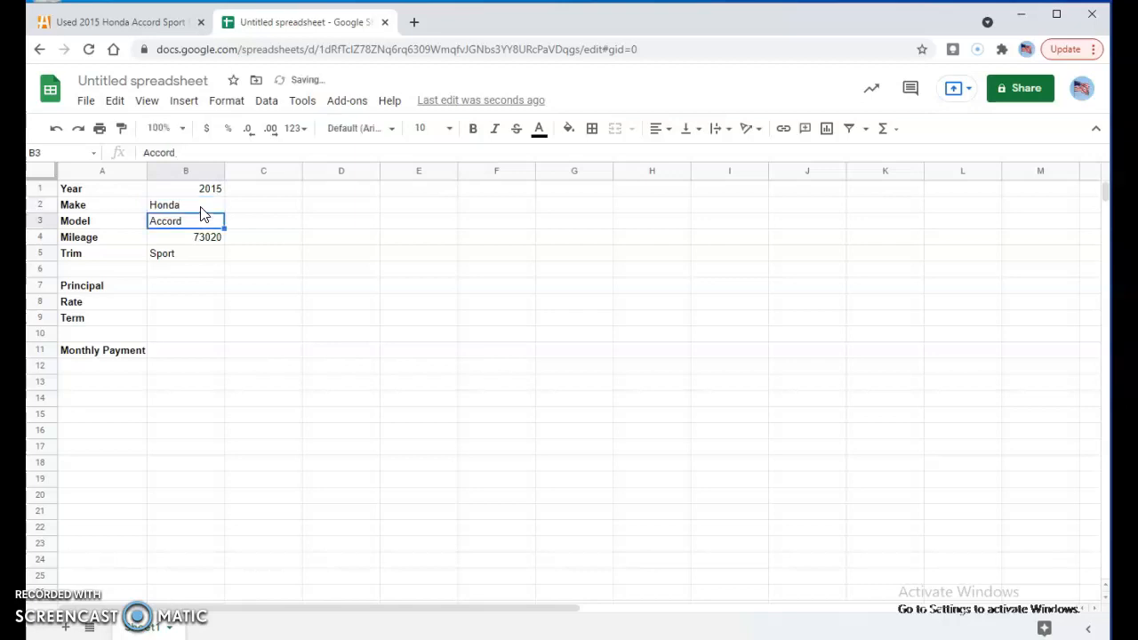
Left-align the vehicle details in cells B1 to B5
drag(202, 188, 205, 252)
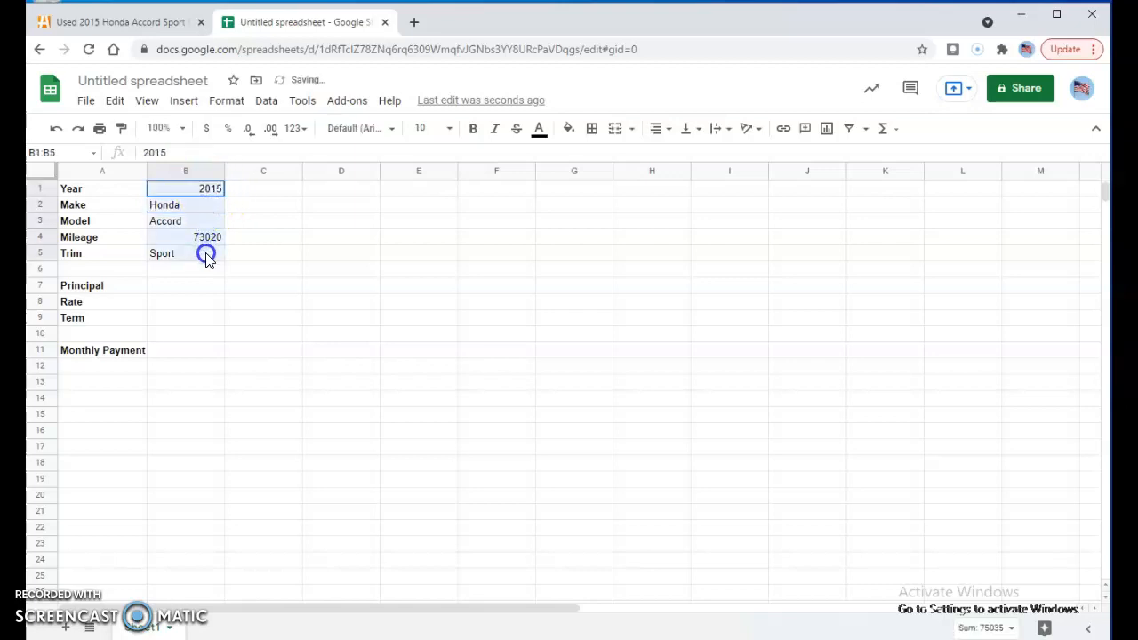
click(671, 132)
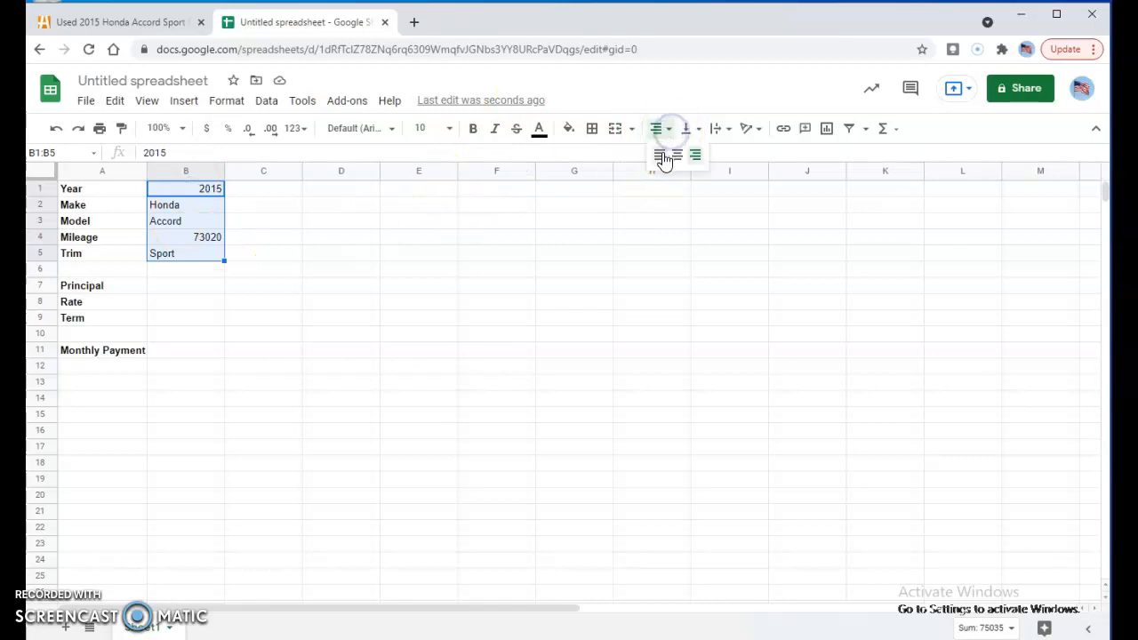
click(662, 159)
click(338, 270)
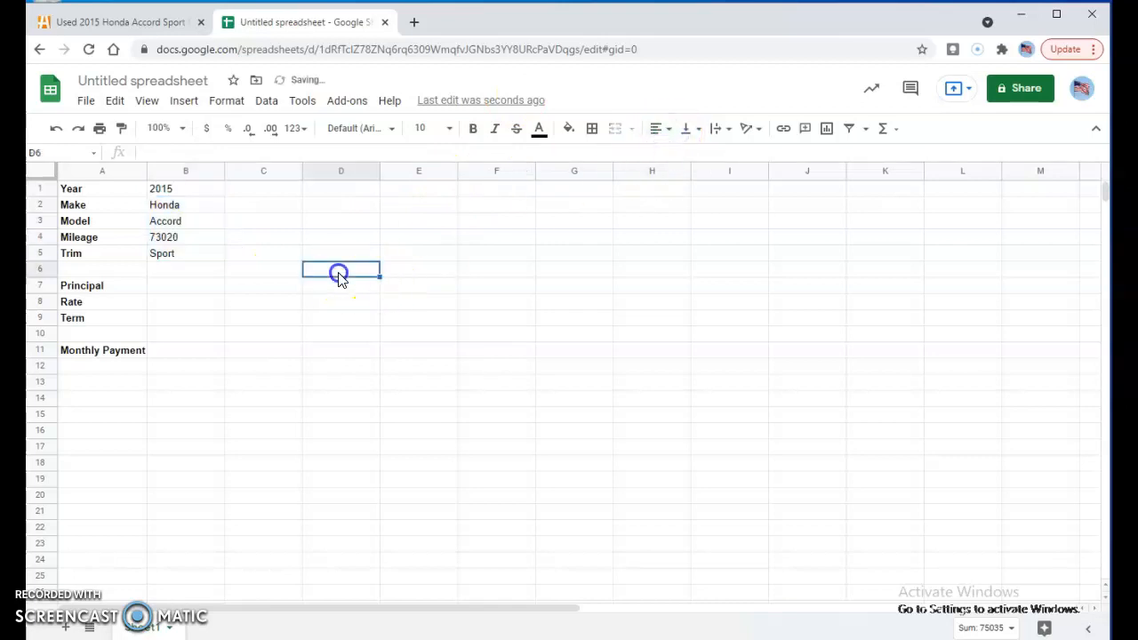
Copy the car's main photo from the Autotrader listing and paste it into the spreadsheet at cell D1
click(345, 190)
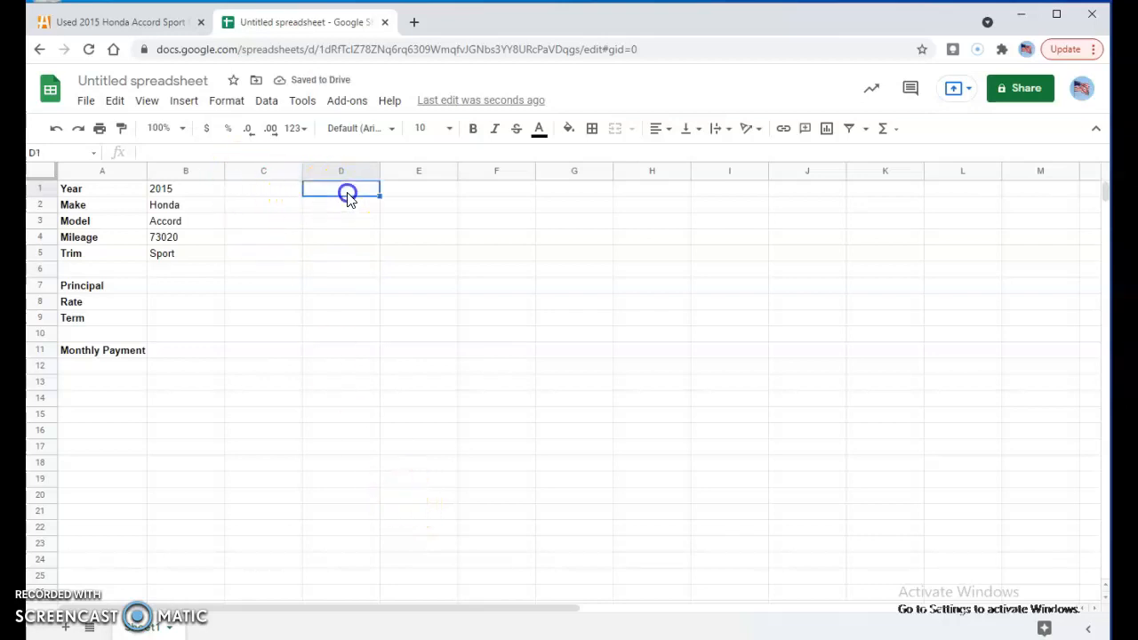
click(142, 16)
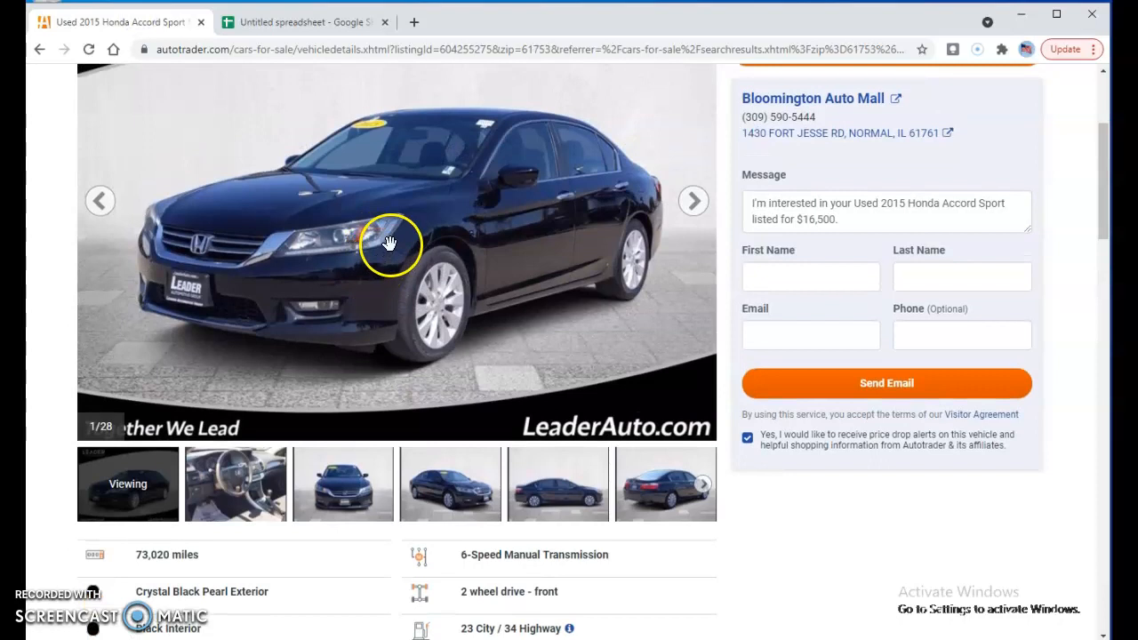
right_click(390, 242)
click(464, 297)
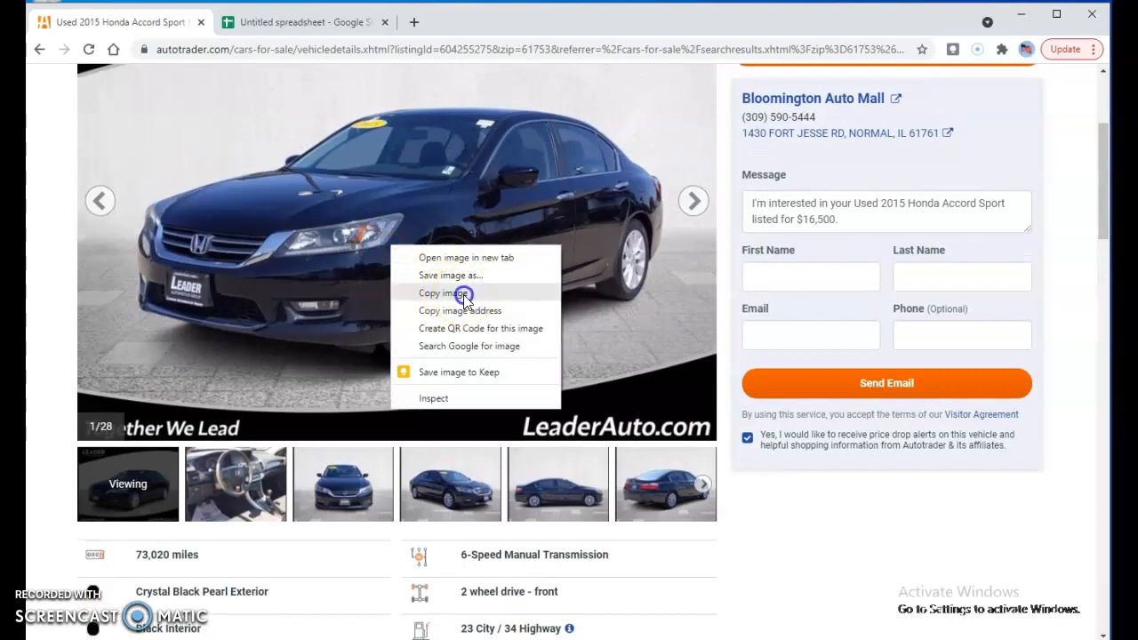
click(301, 21)
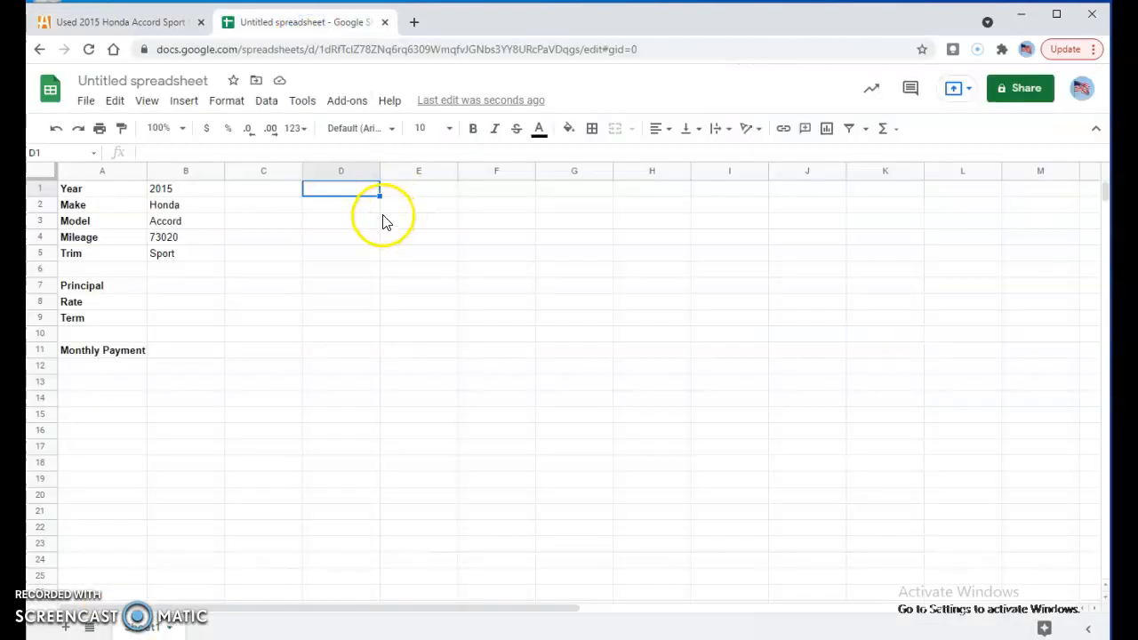
key(ctrl+v)
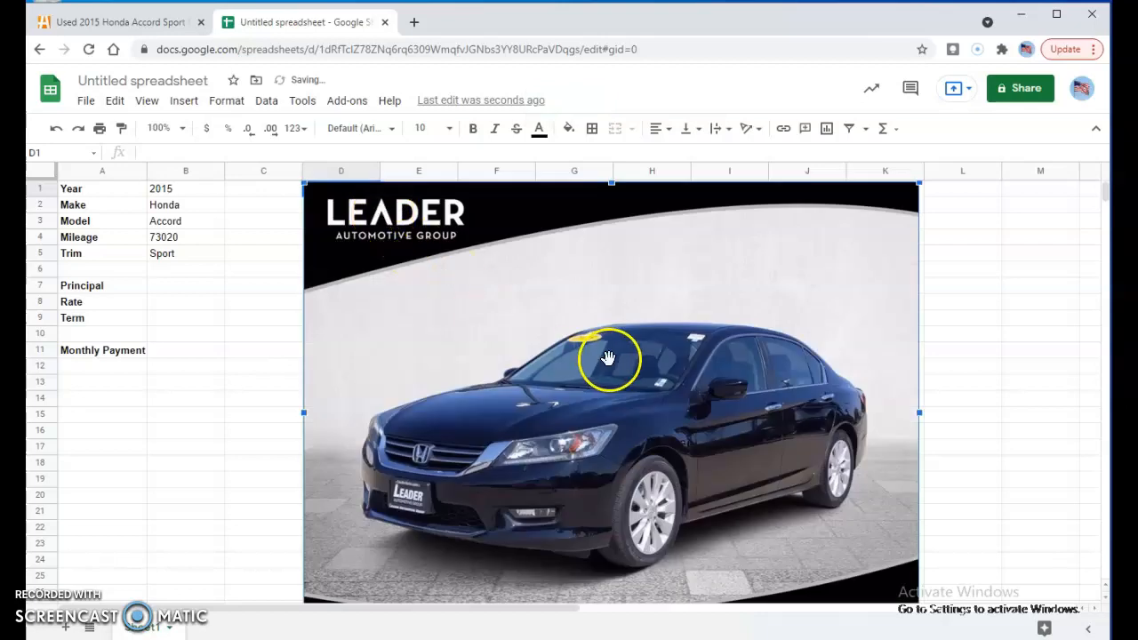
Shrink the pasted car photo proportionally so it spans about columns D to F and rows 1 to 11
scroll(608, 358, down, 3)
drag(920, 483, 602, 240)
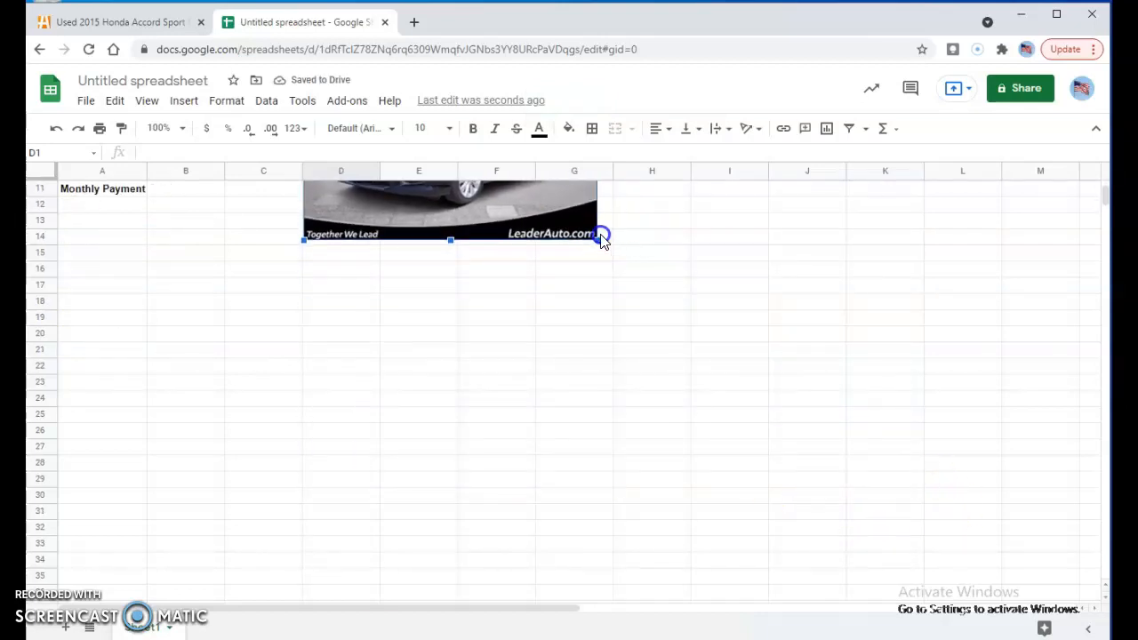
scroll(656, 326, up, 3)
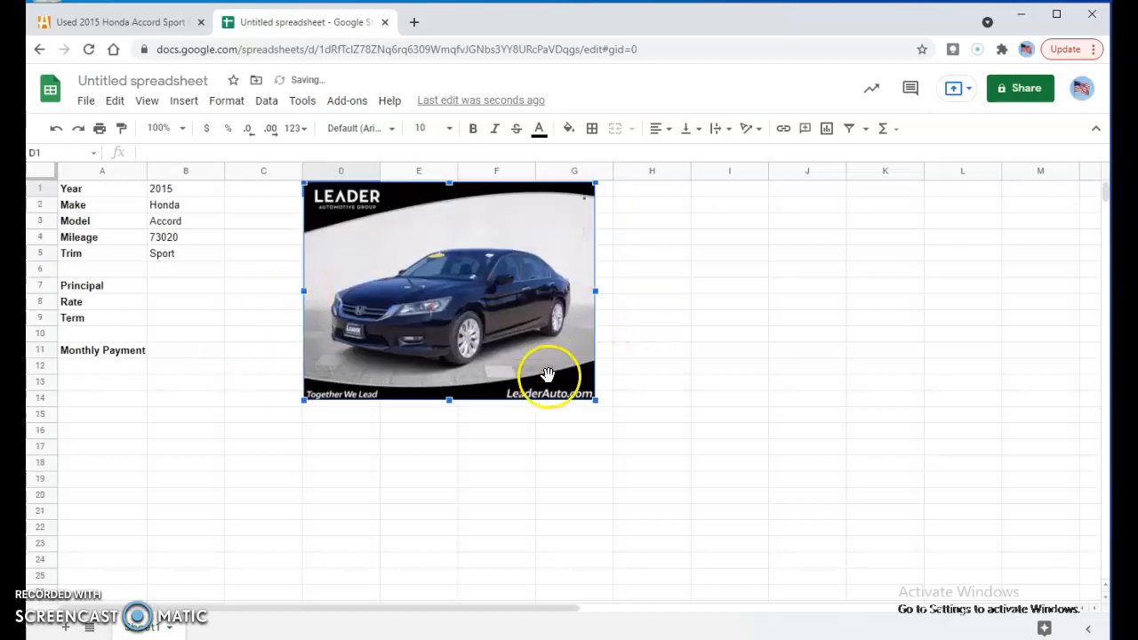
drag(594, 399, 534, 326)
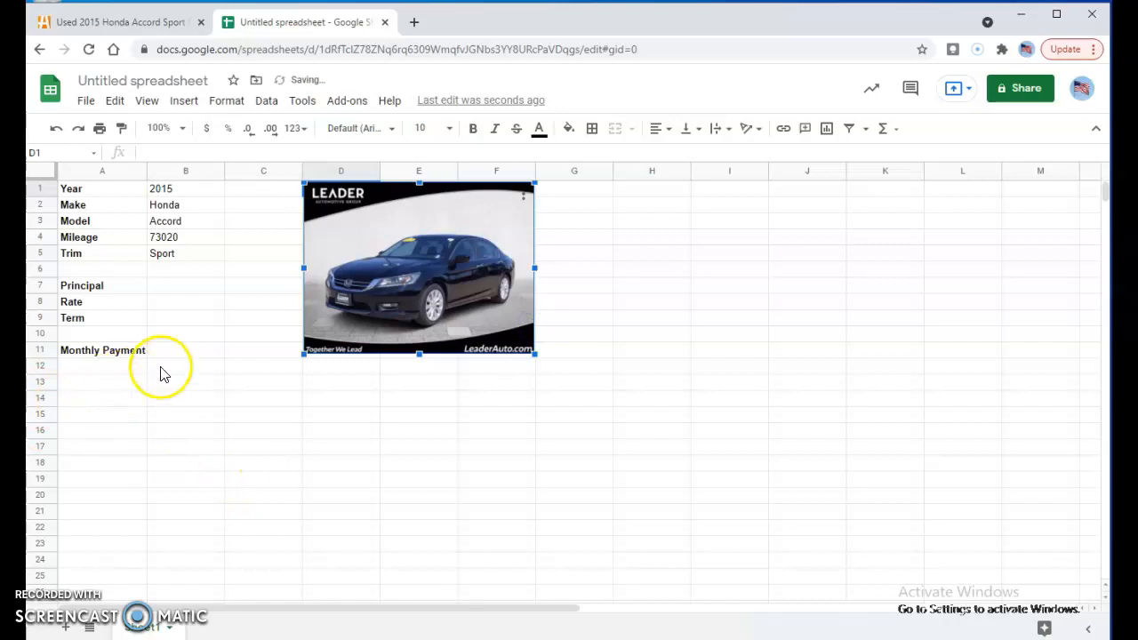
Check the car's asking price on the Autotrader listing and enter 16500 as the principal in cell B7
click(182, 350)
click(167, 286)
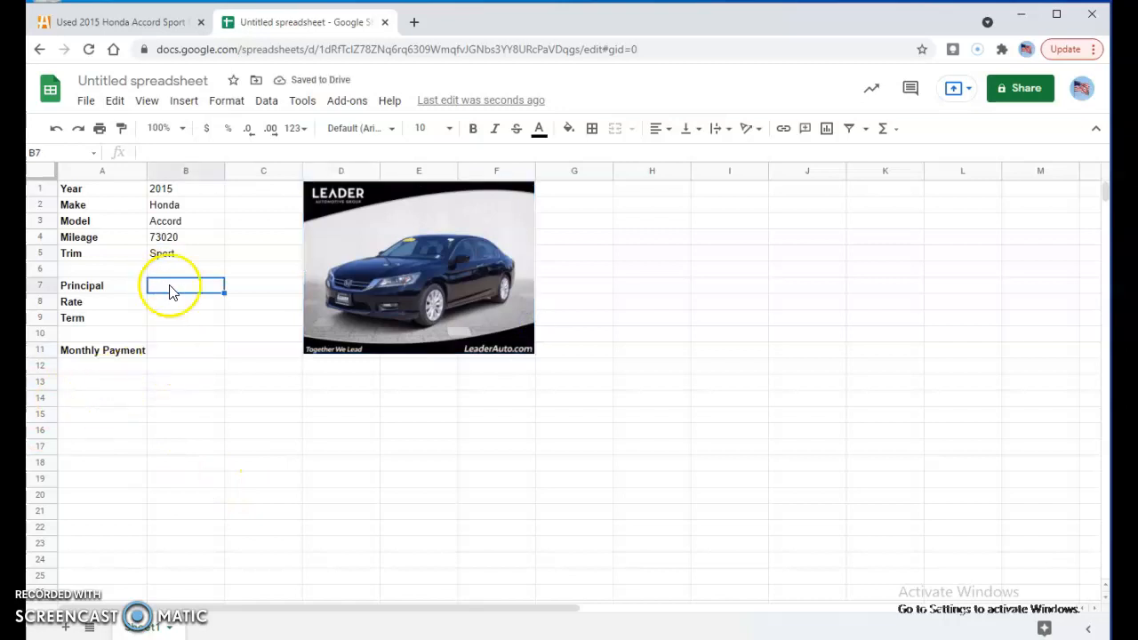
click(157, 23)
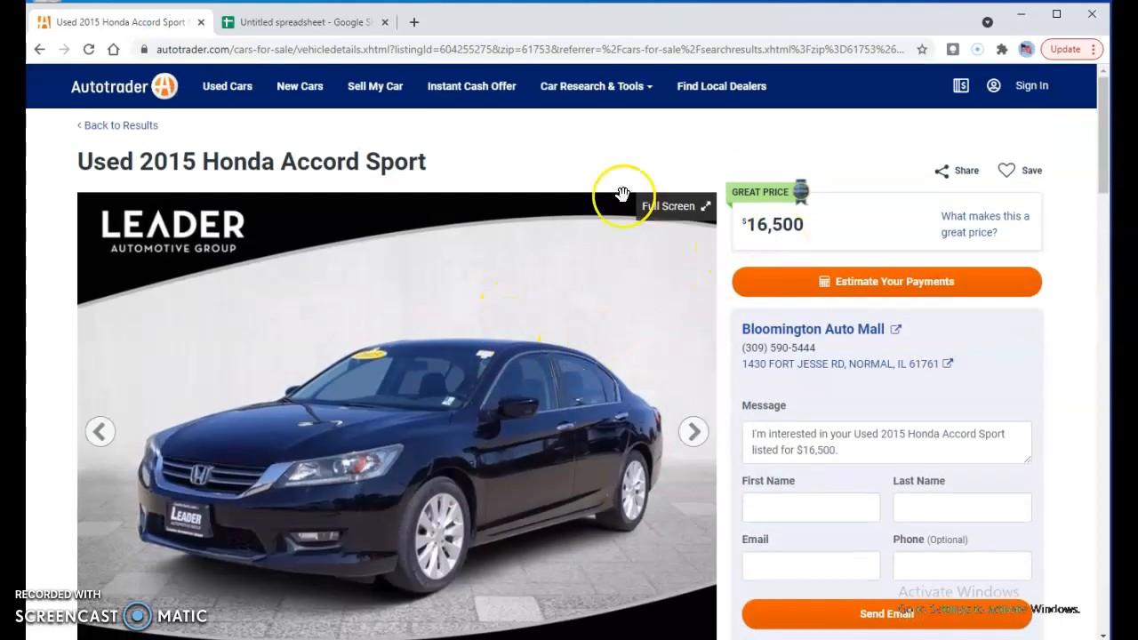
click(277, 23)
text(16500)
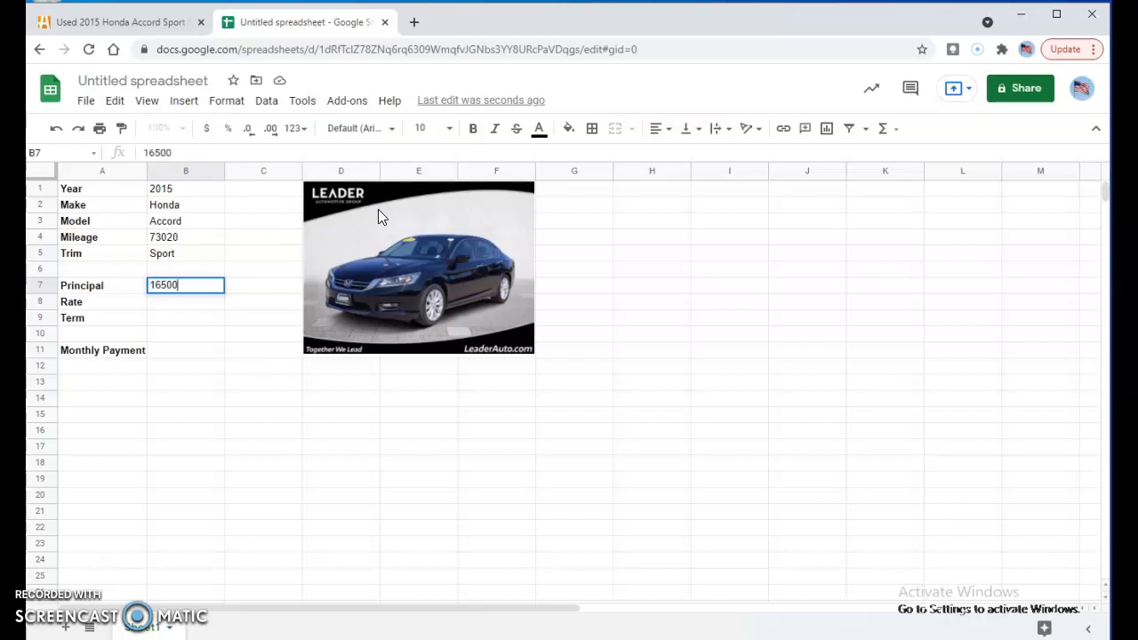
key(Return)
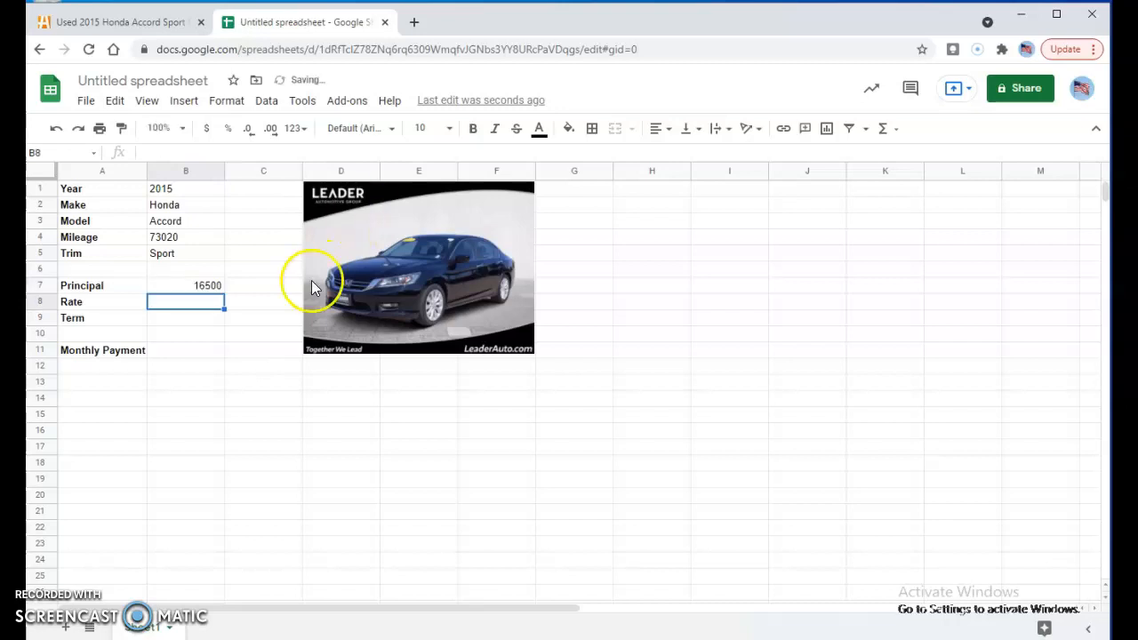
Open cefcu.com in a new browser tab and bring up its loan rates page at the Standard Vehicle Rates table
click(418, 30)
click(414, 23)
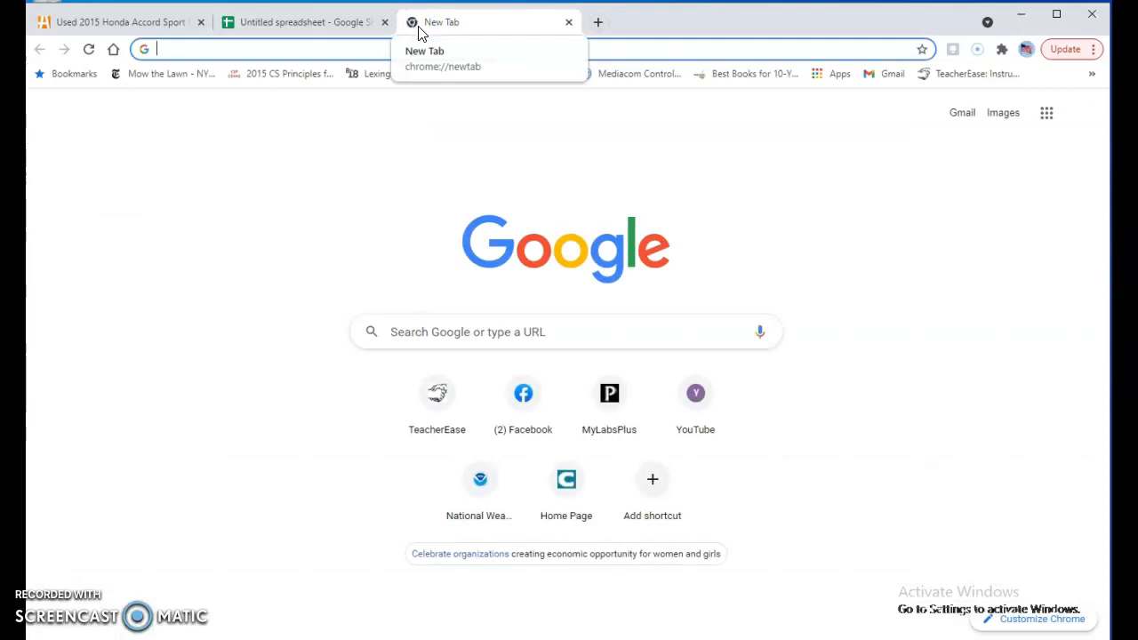
text(cef)
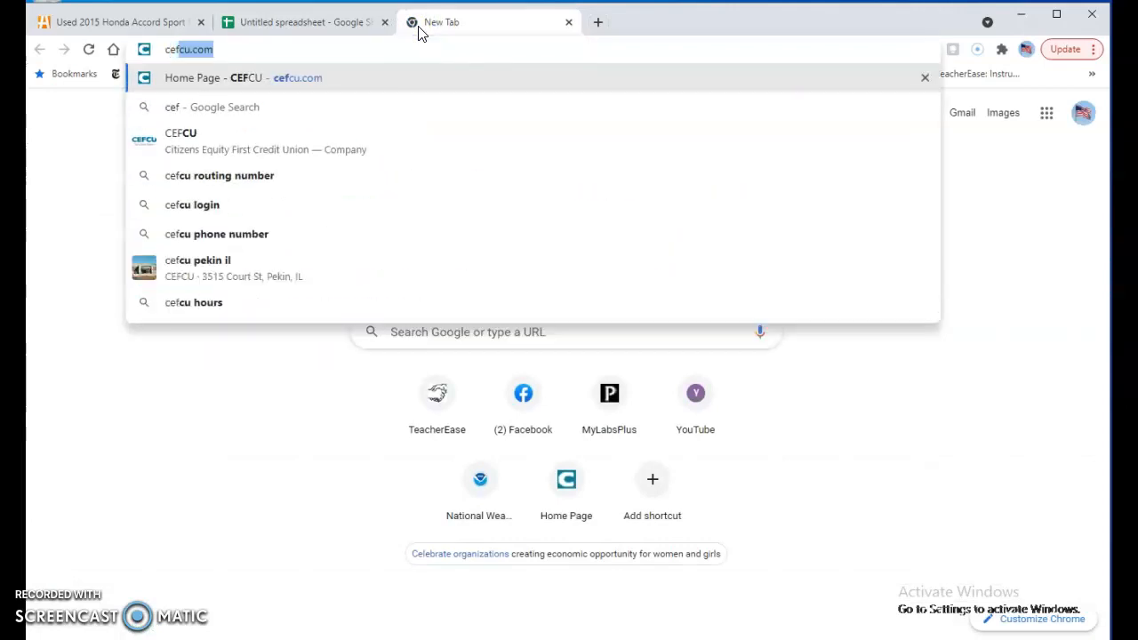
text(cu.com)
key(Return)
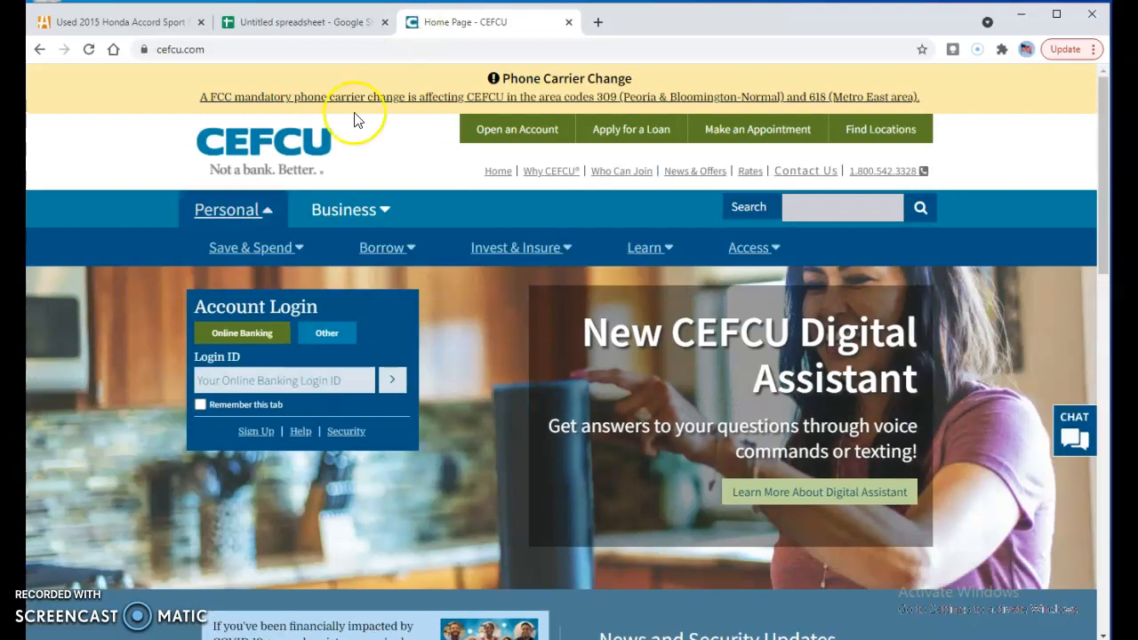
click(751, 172)
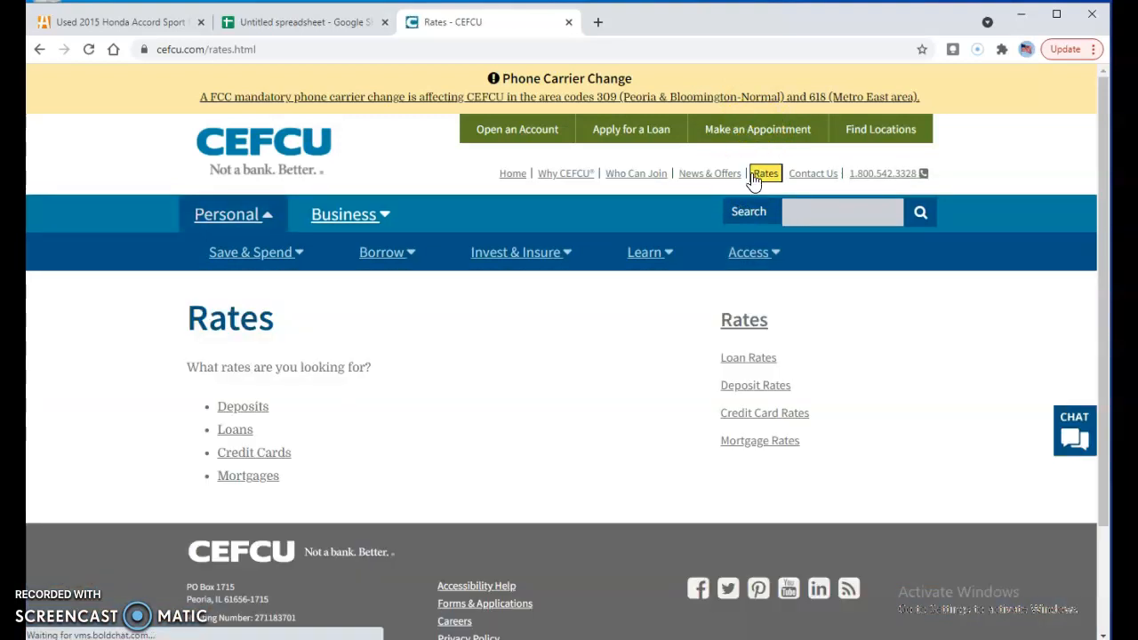
click(766, 366)
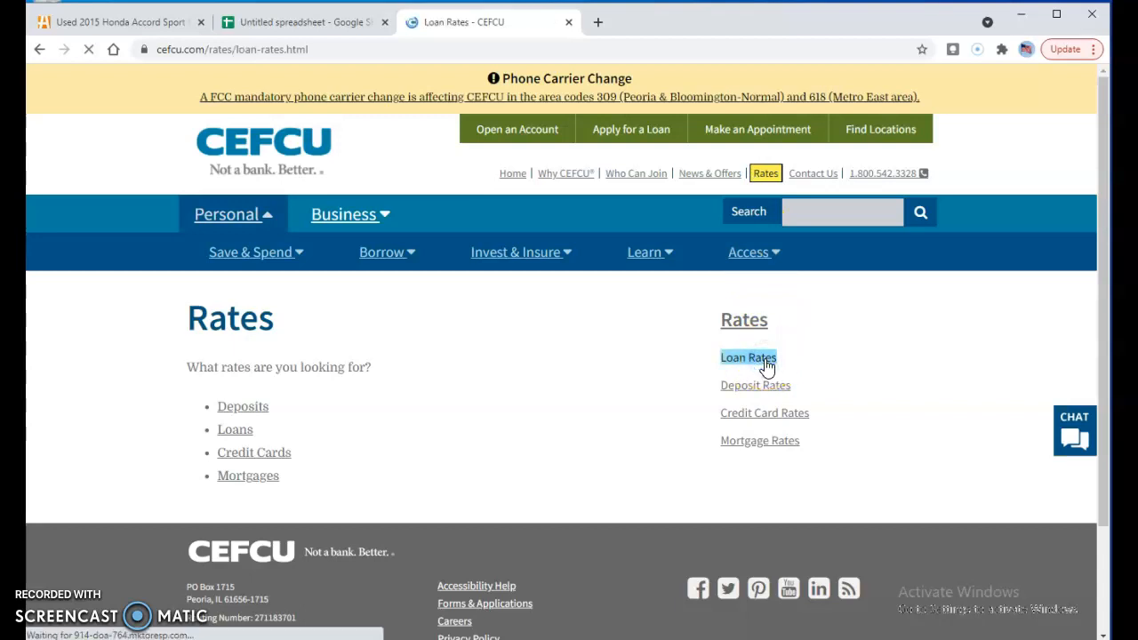
scroll(766, 367, down, 2)
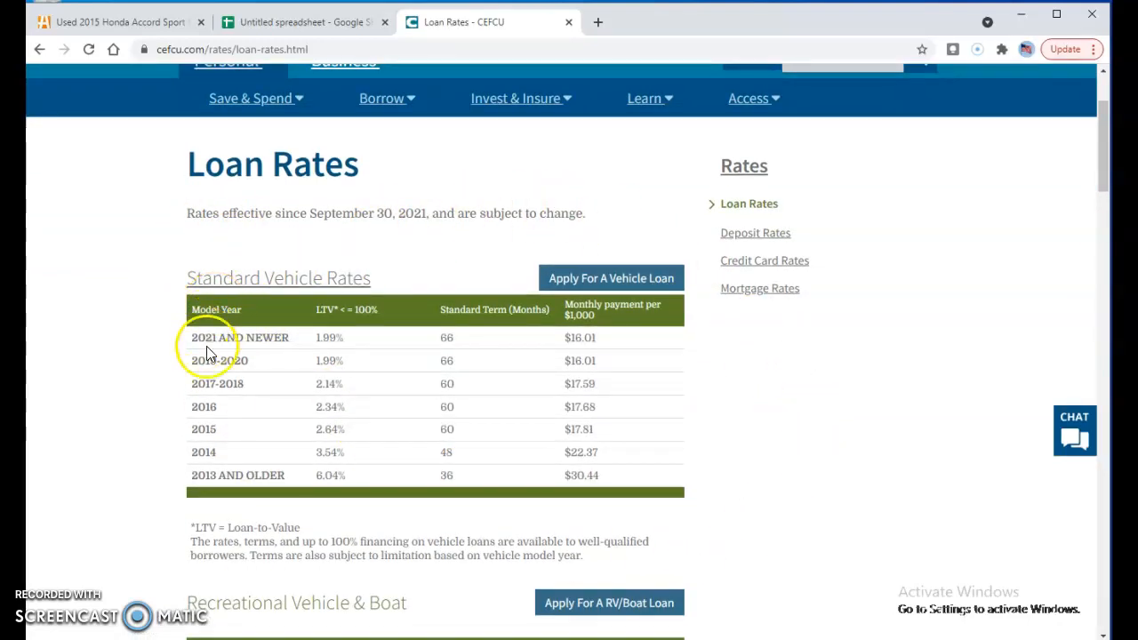
Enter the 2015 model-year loan rate of 2.64% in cell B8 and the 60-month term in cell B9 of the spreadsheet
click(266, 24)
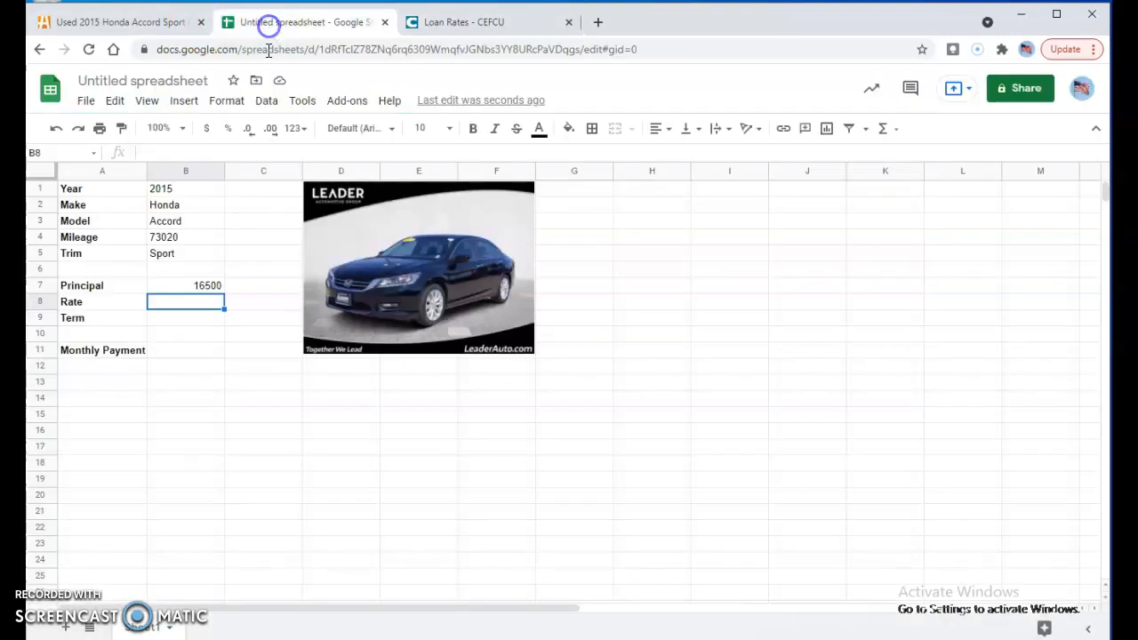
click(465, 22)
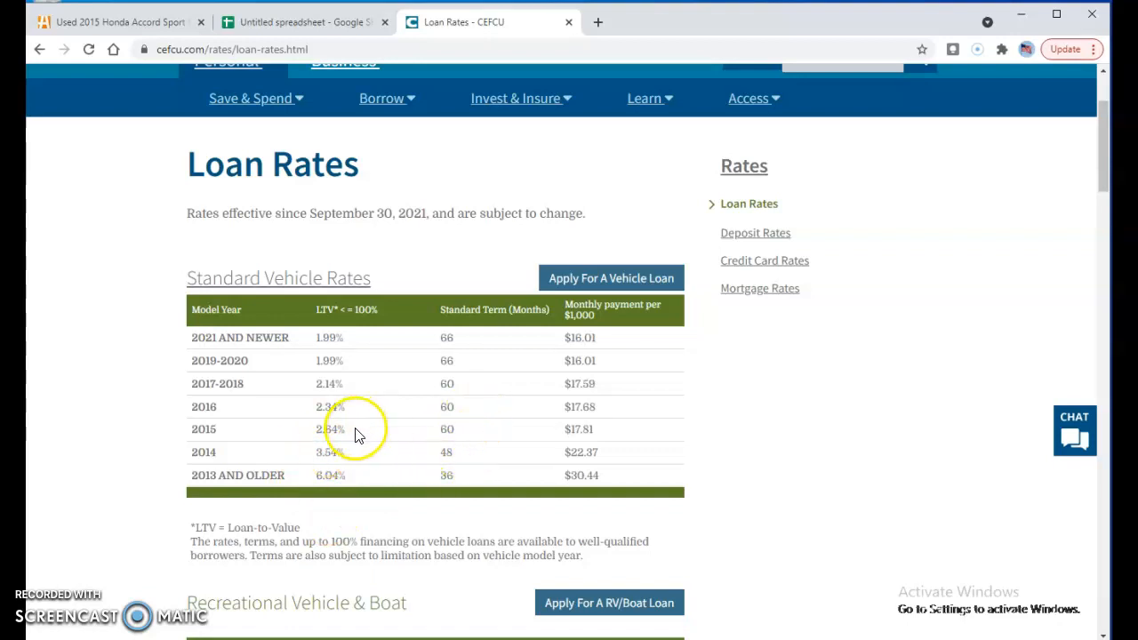
click(289, 21)
text(2.64)
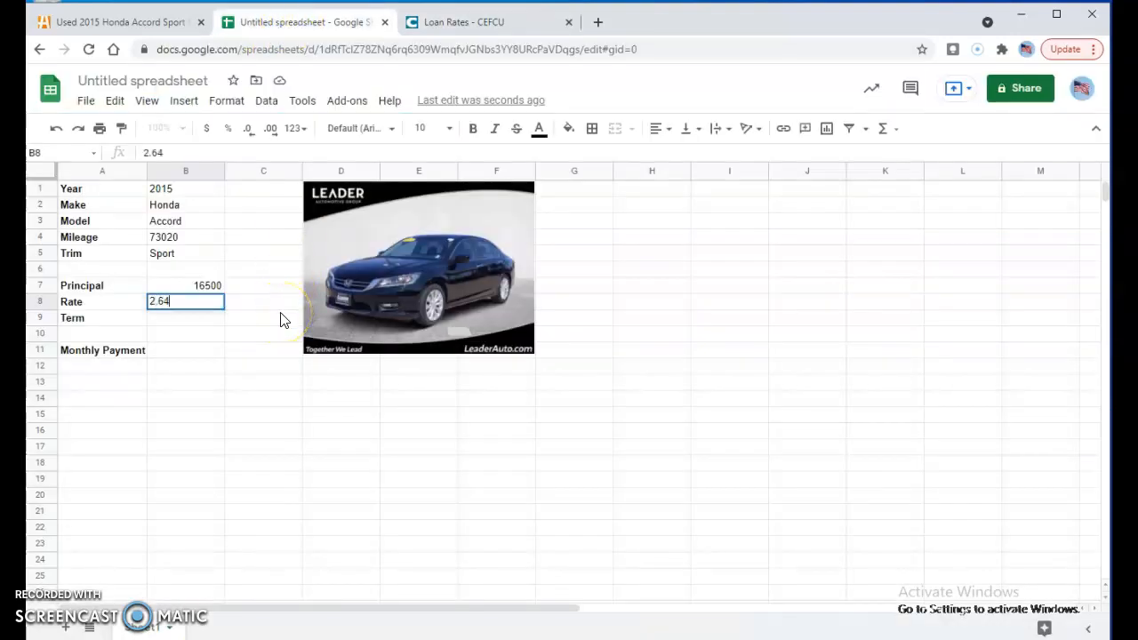
key(Return)
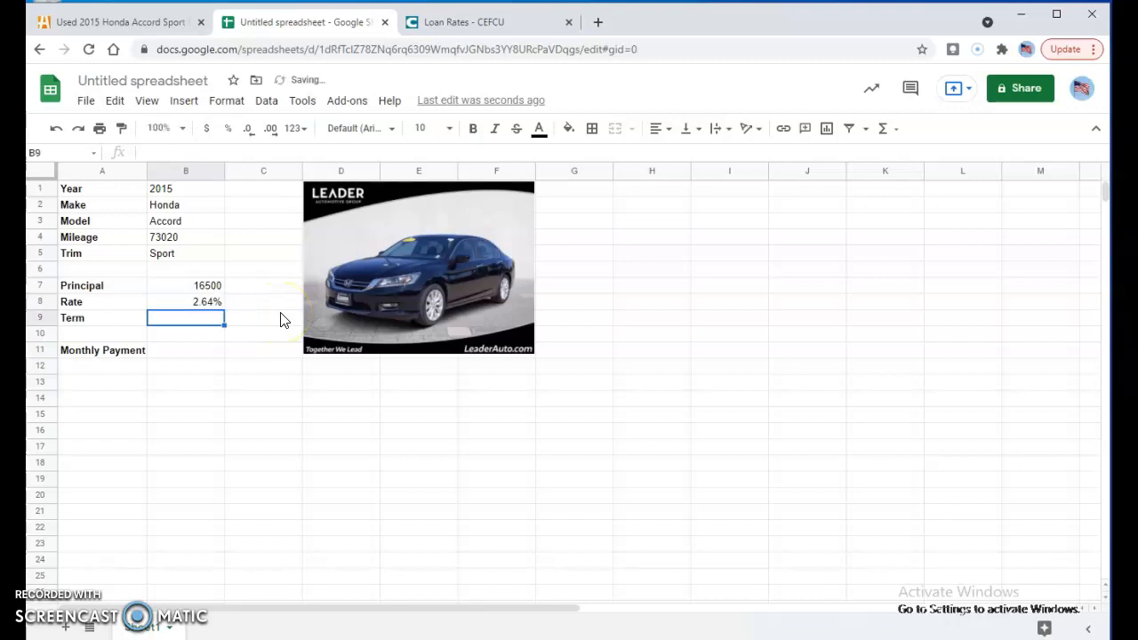
text(60)
key(Return)
Start a PMT formula in cell B11 with the rate B8/12, the term B9 and the principal B7 as arguments
key(Down)
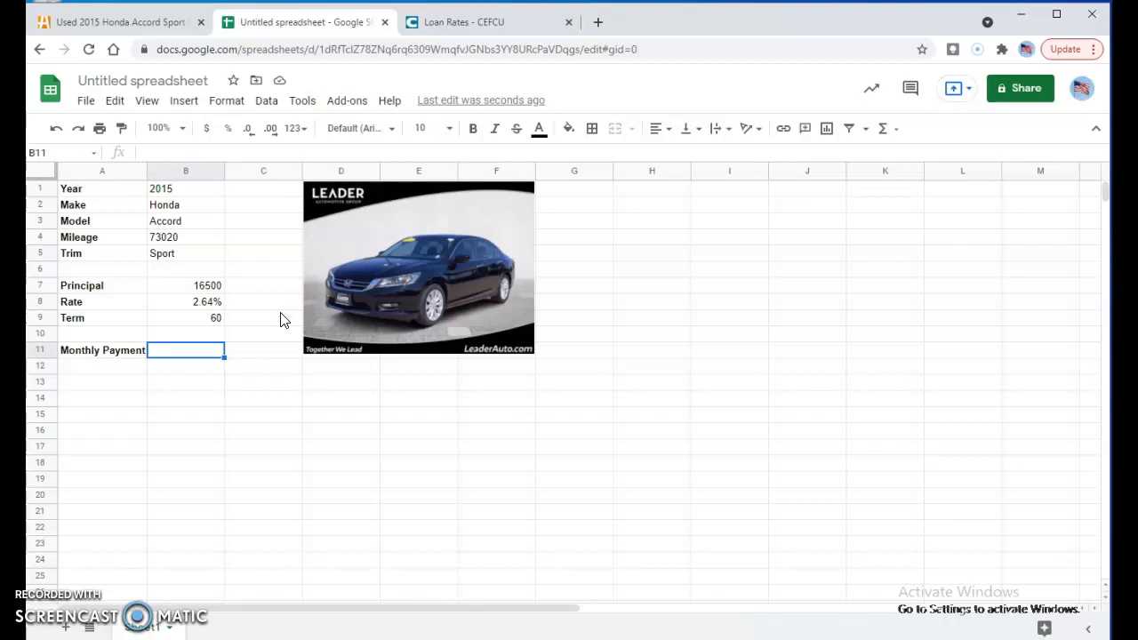
text(=)
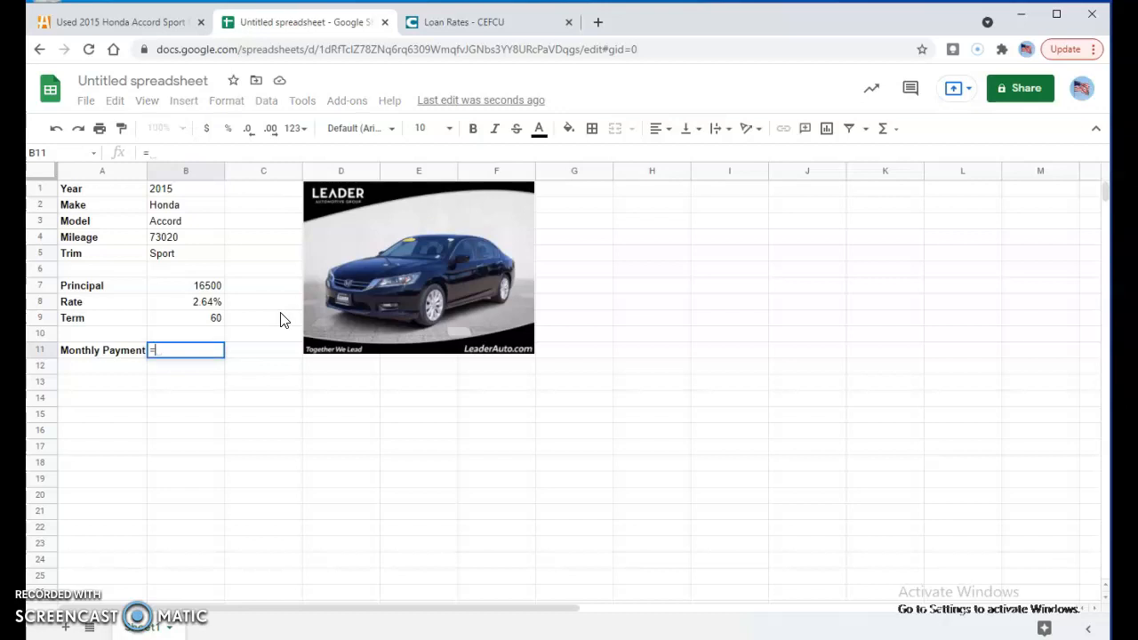
text(pm)
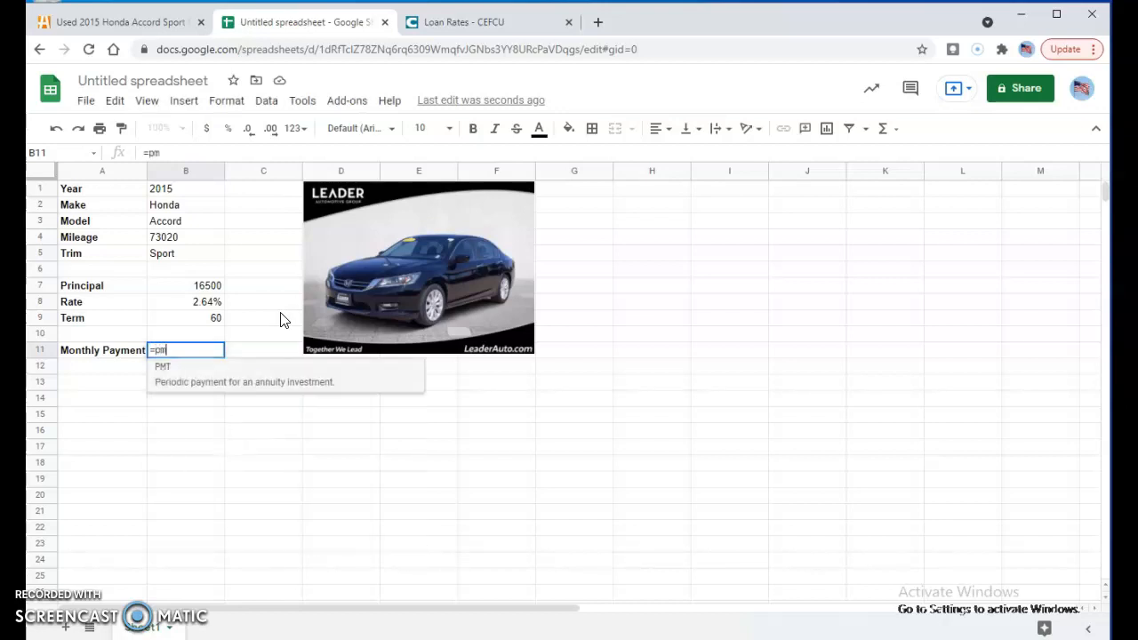
text(t()
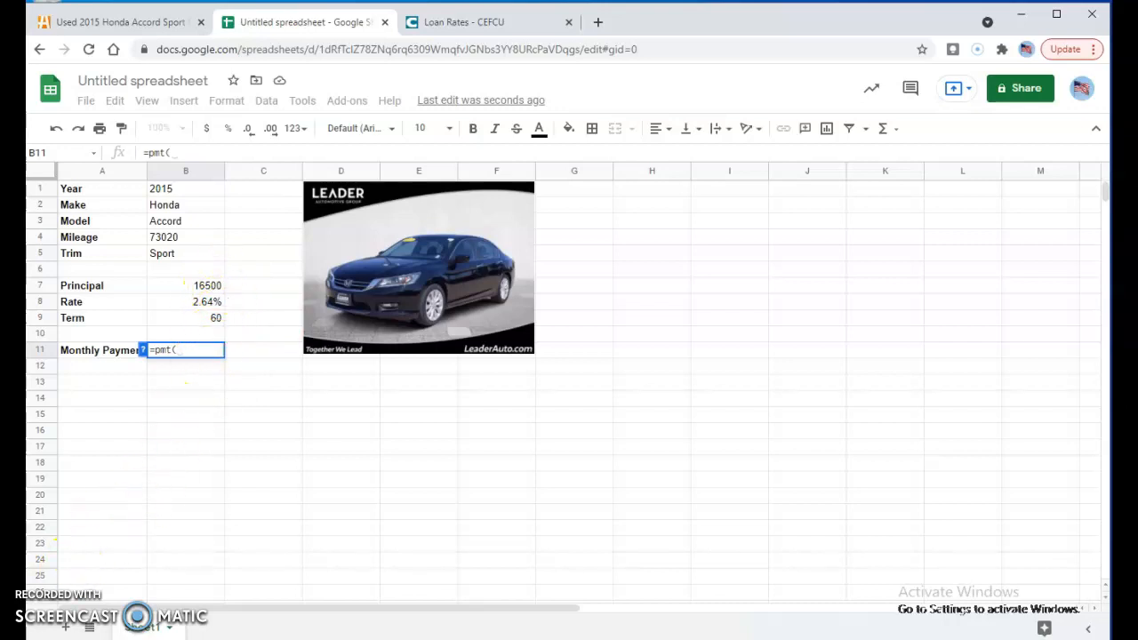
click(191, 352)
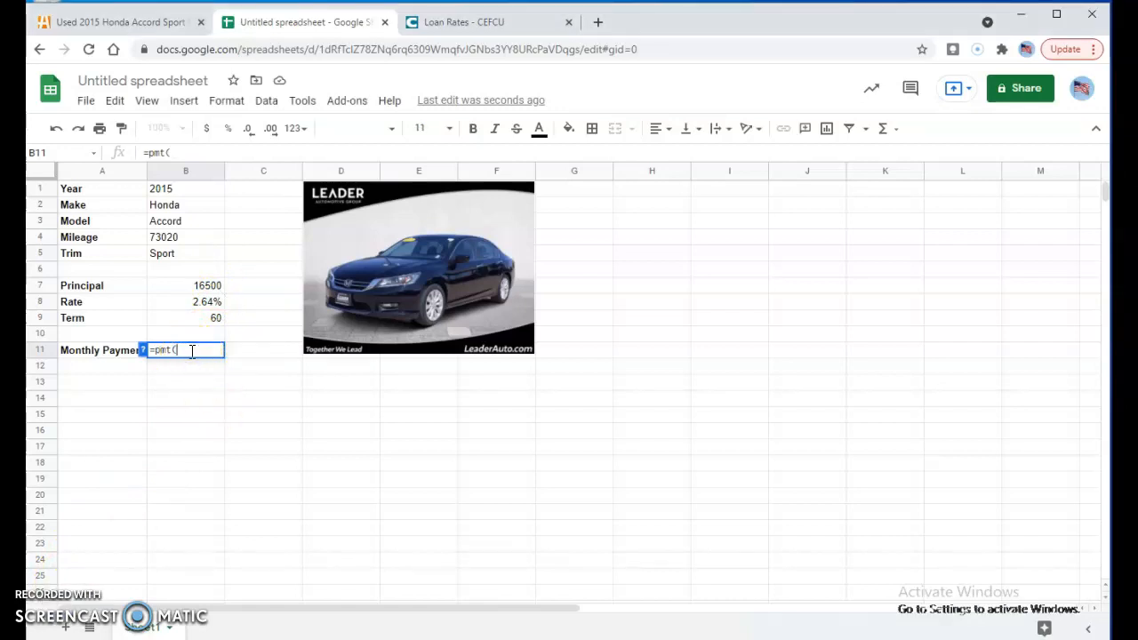
click(203, 306)
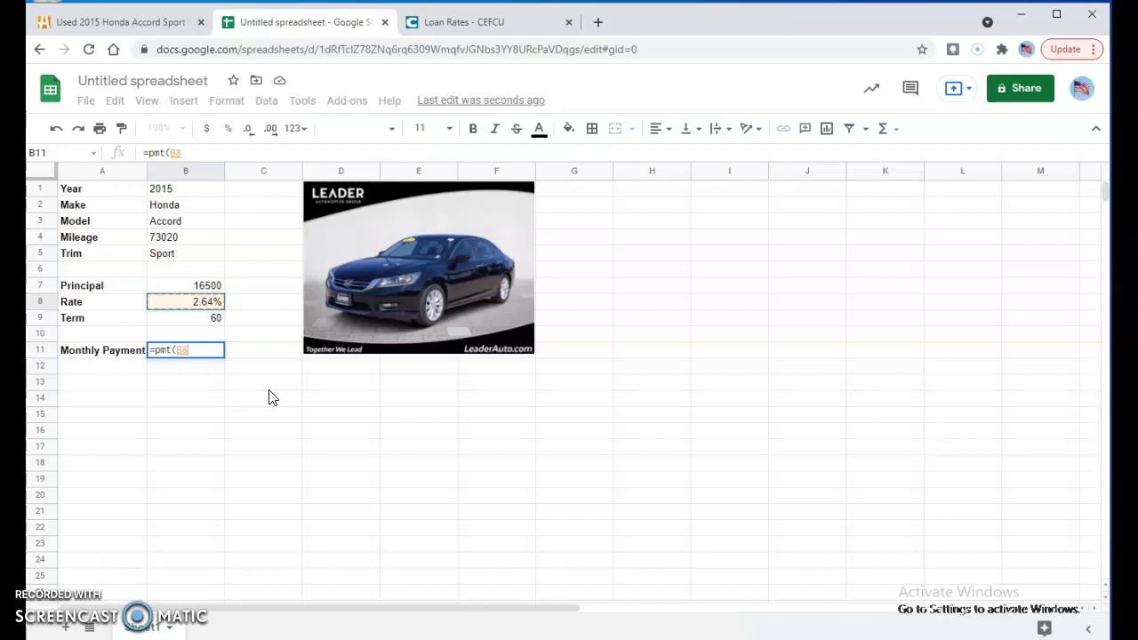
text(/)
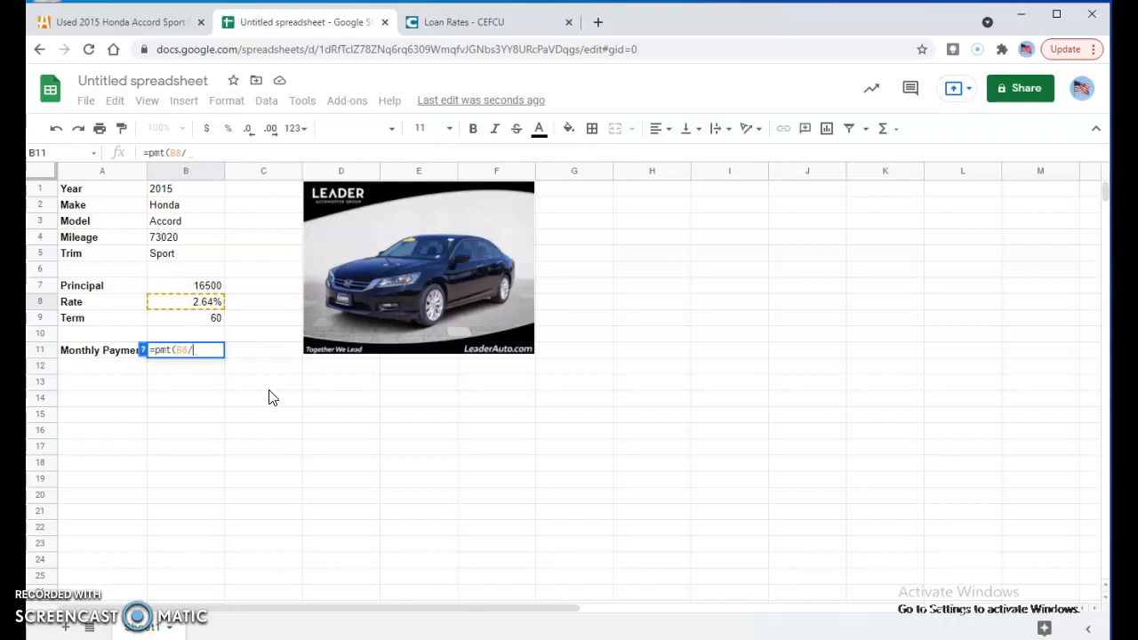
text(12)
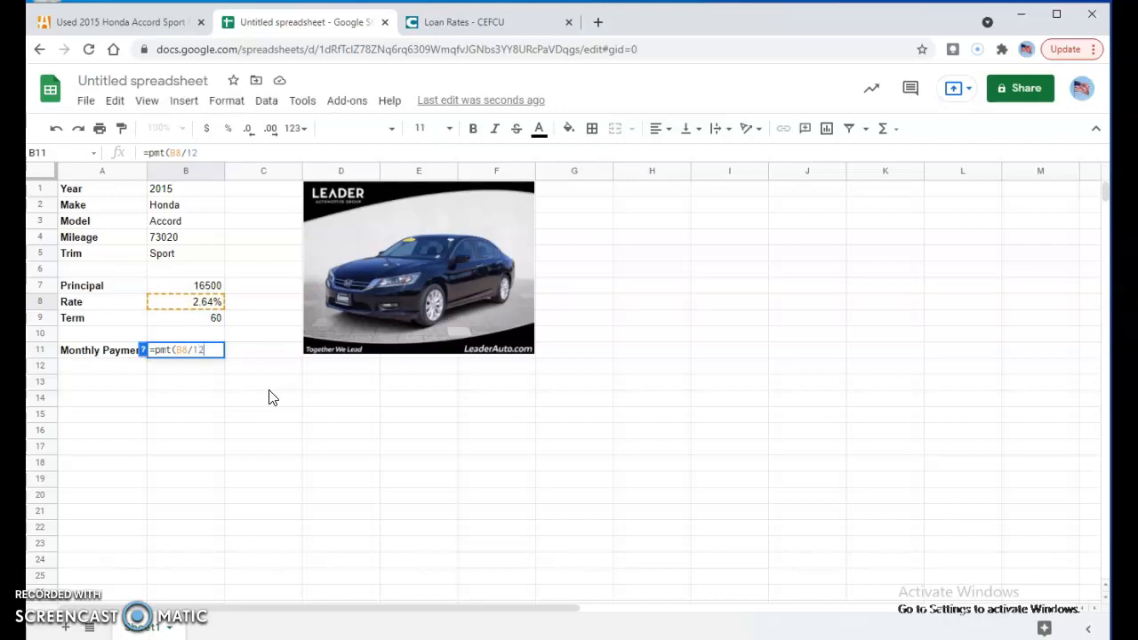
text(,)
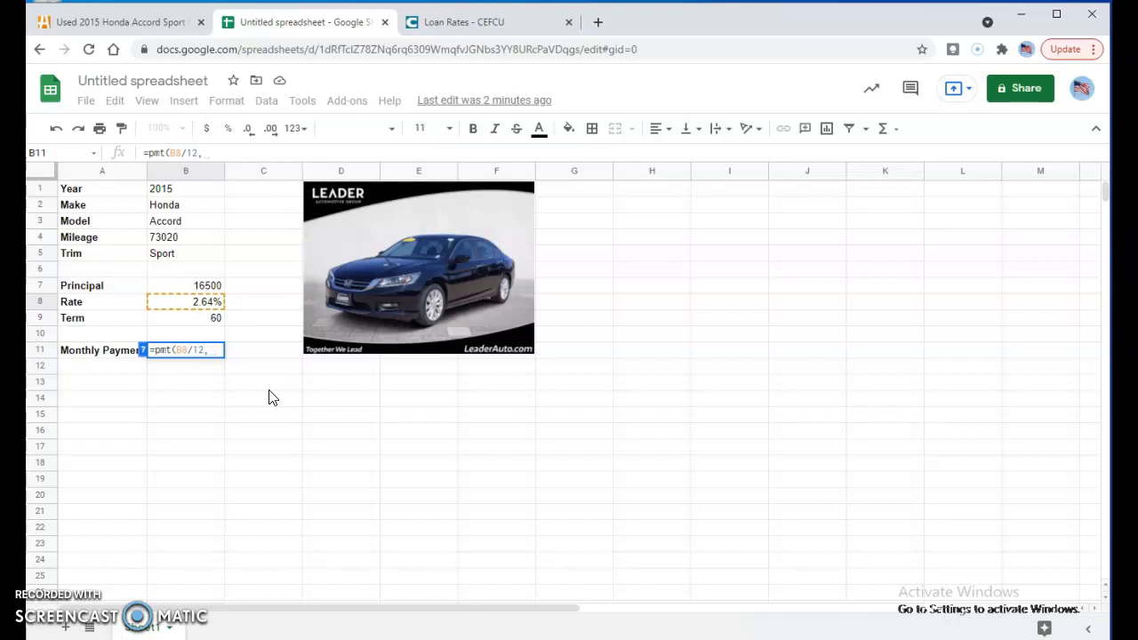
click(213, 318)
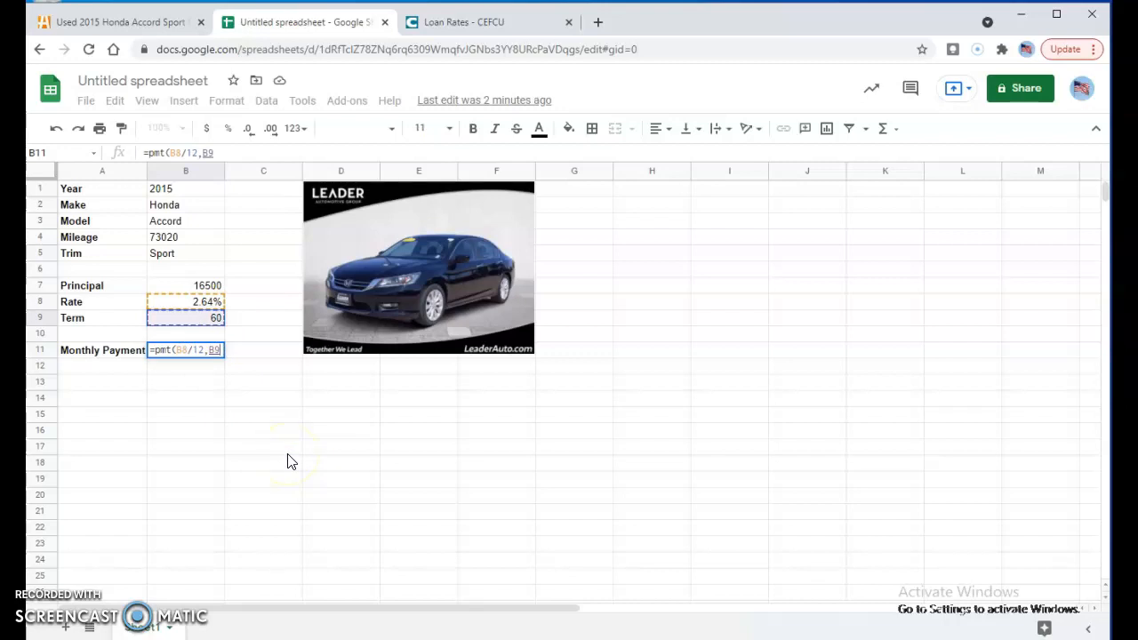
text(,)
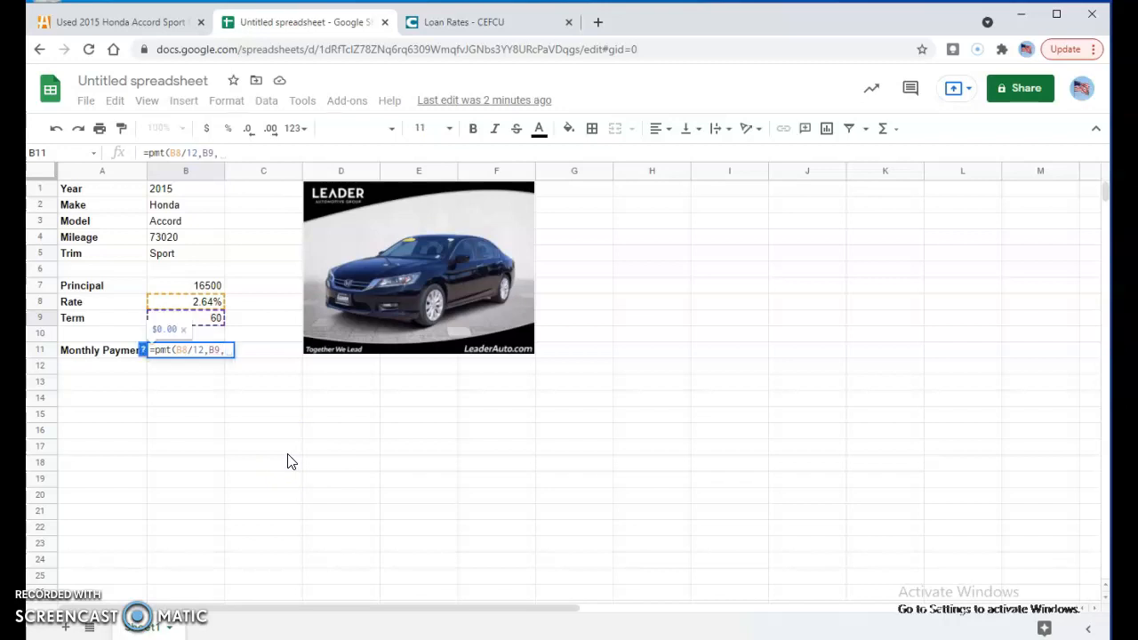
click(211, 287)
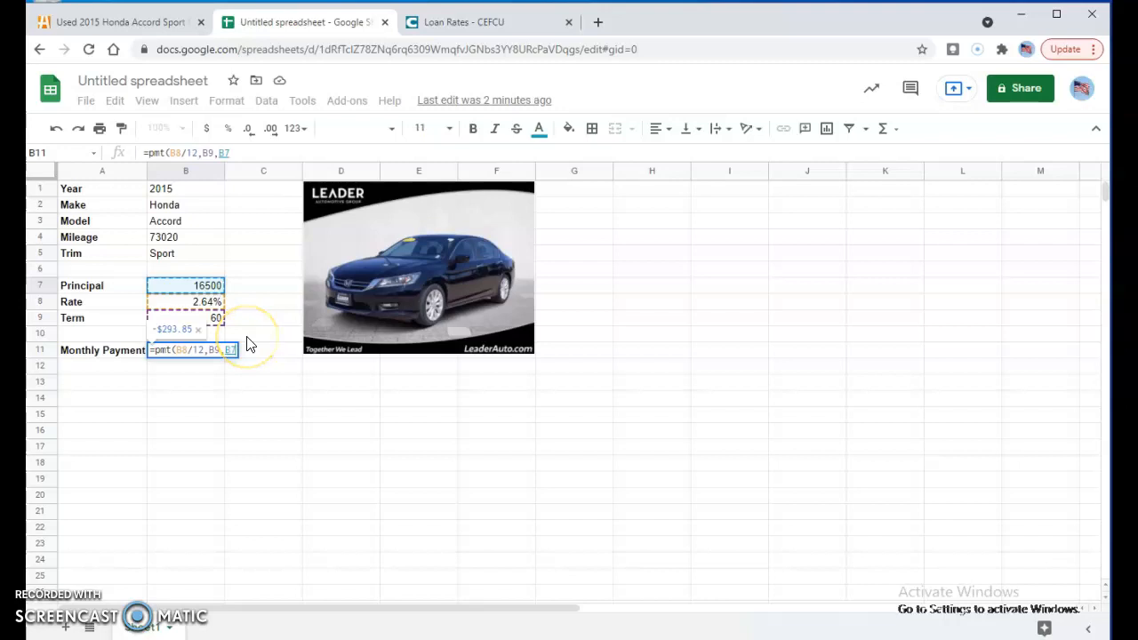
Negate the principal reference and complete the monthly payment formula as =pmt(B8/12,B9,-B7)
click(227, 351)
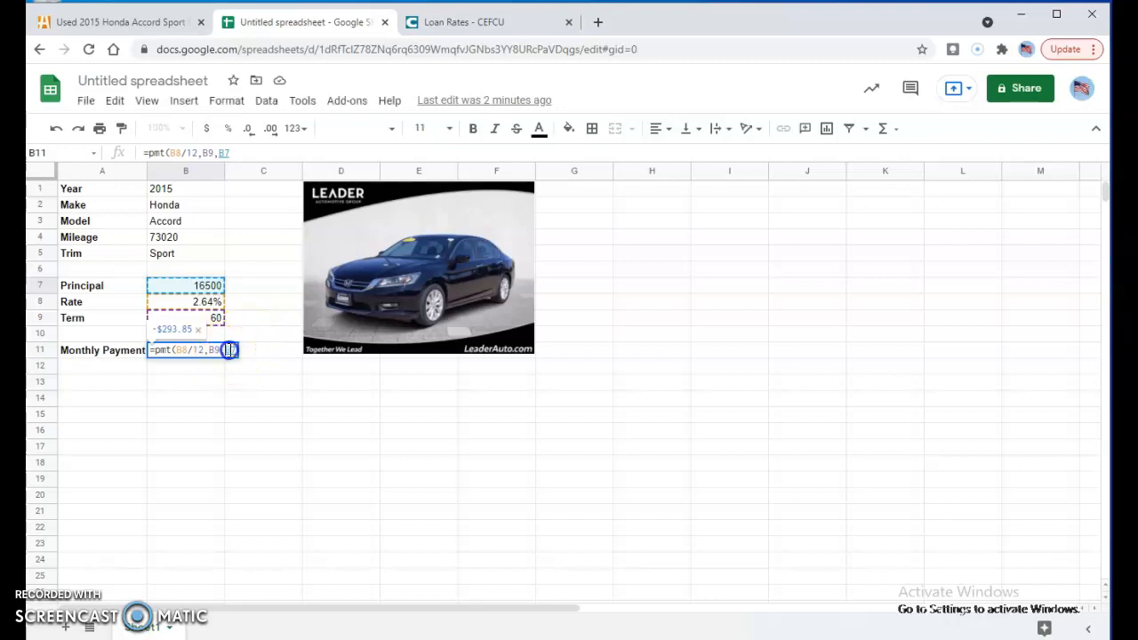
text(-)
click(242, 354)
click(235, 347)
text())
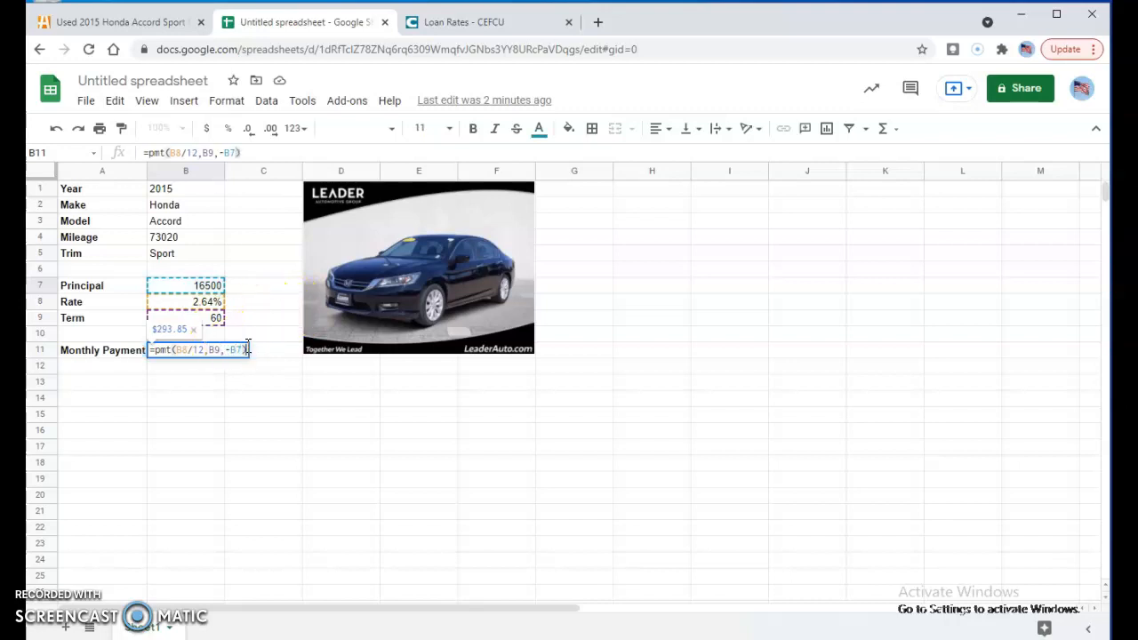
key(Return)
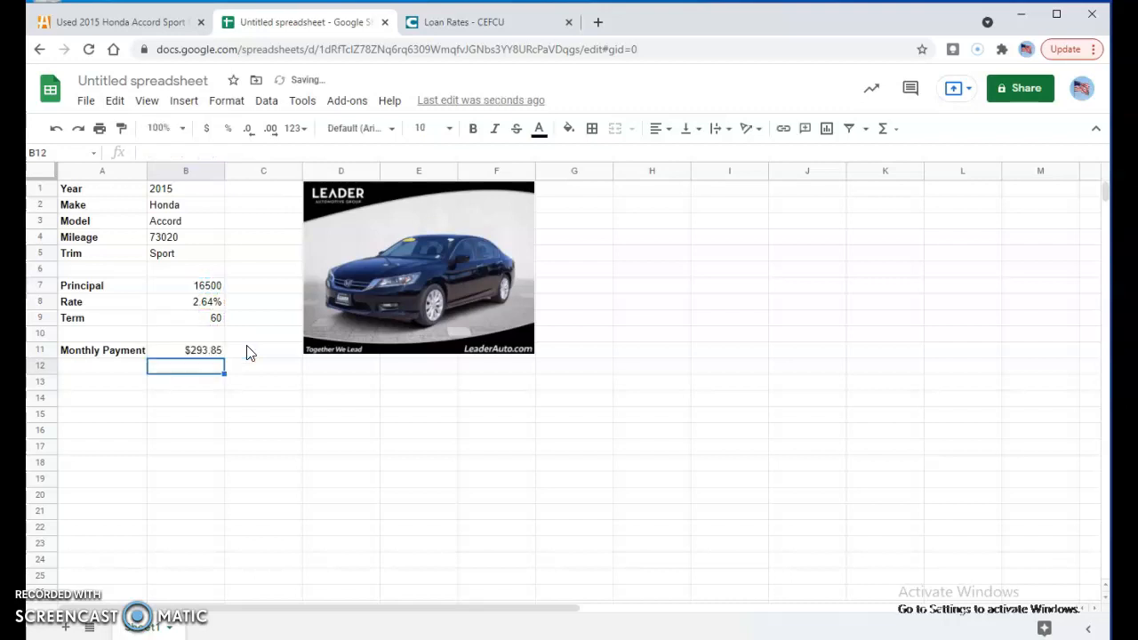
click(205, 352)
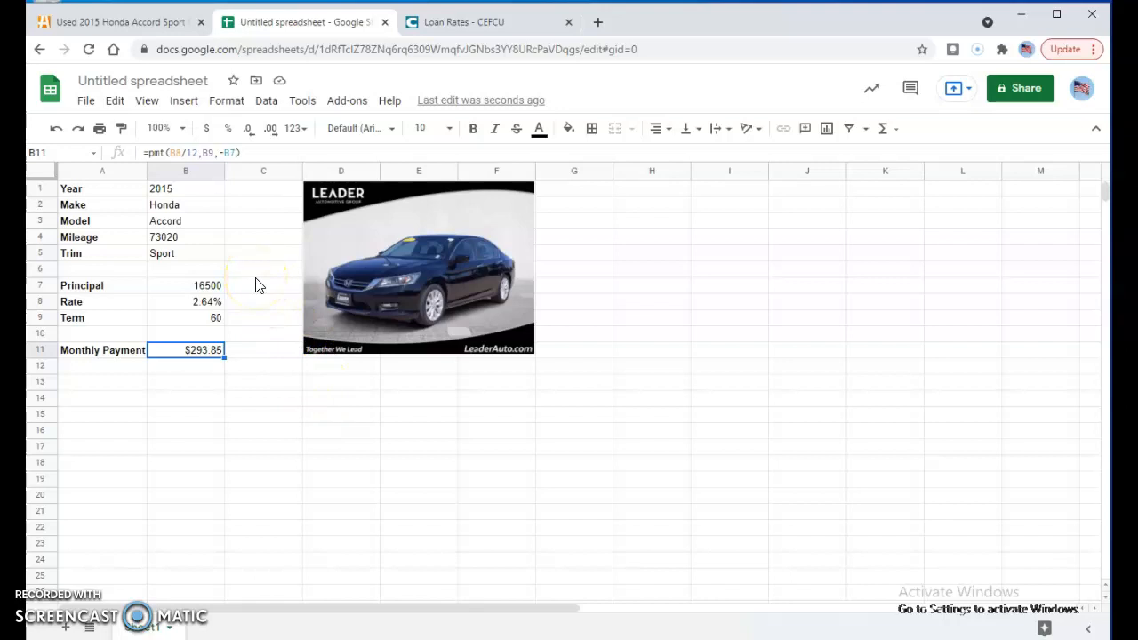
Enter the schedule headers Payment #, Payment, Interest, Principal, Balance and Total Interest in cells A13 through F13
click(120, 387)
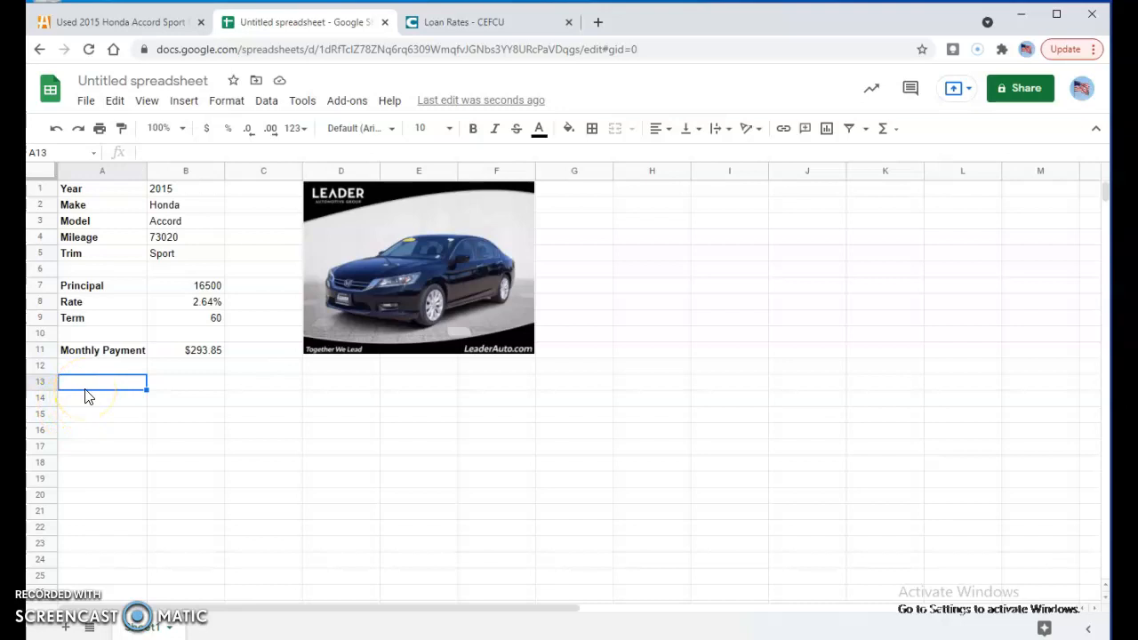
text(Payment #)
key(Tab)
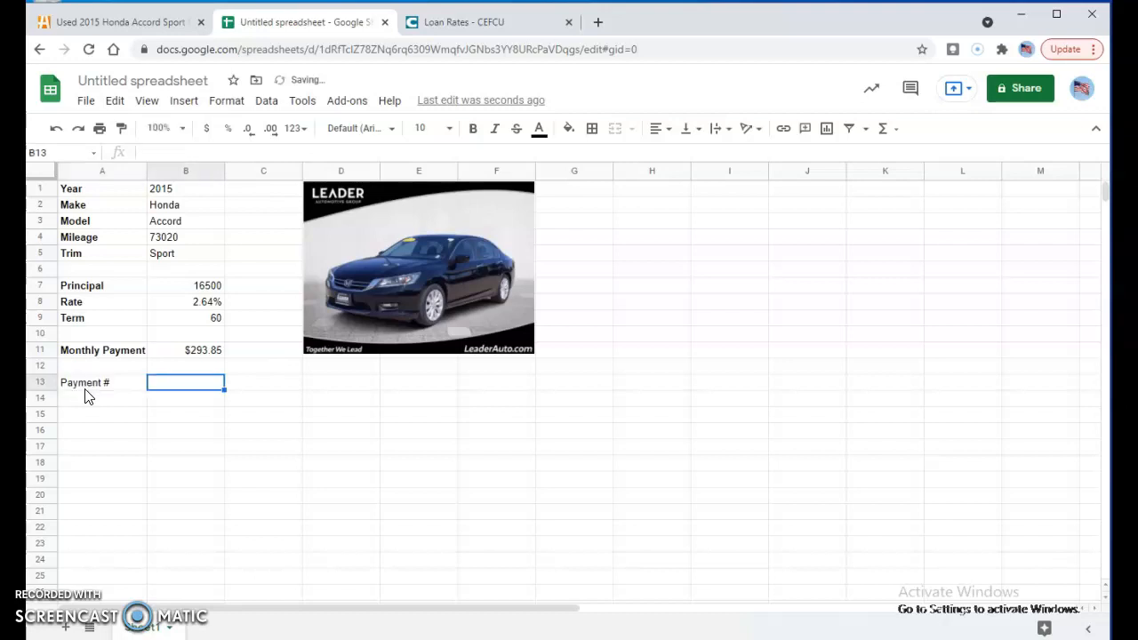
text(Payment)
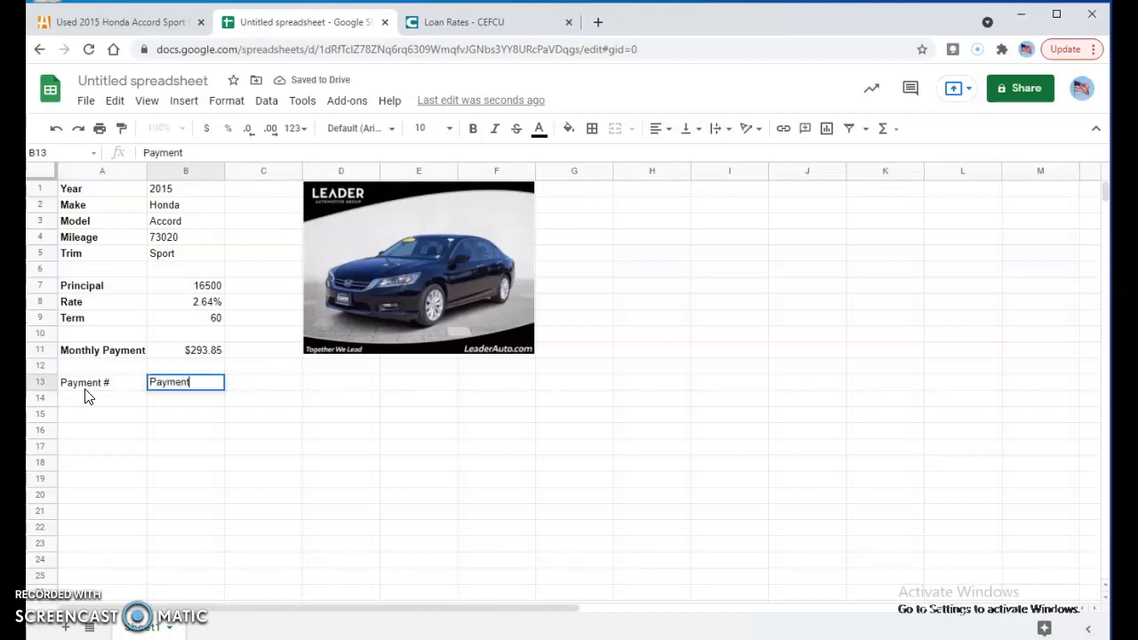
key(Tab)
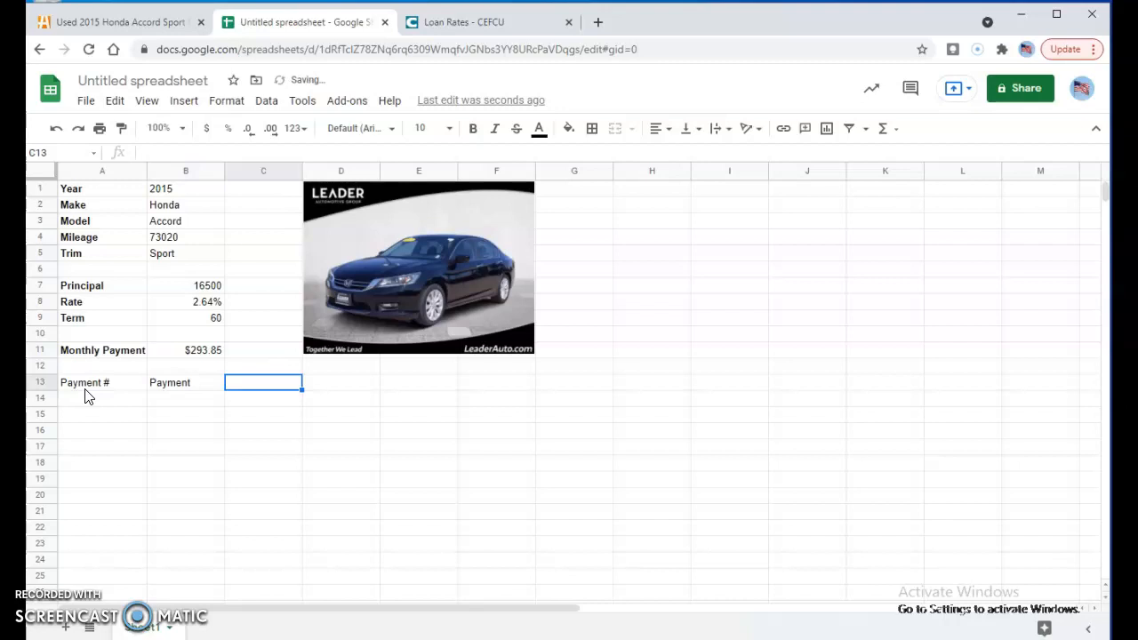
text(Interest)
key(Tab)
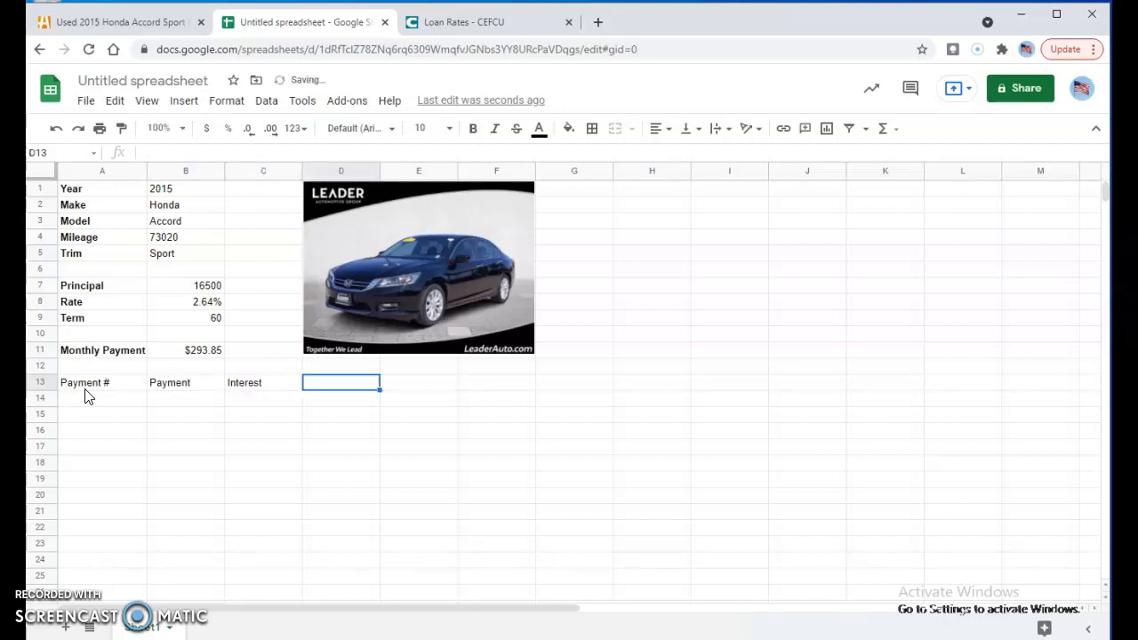
text(Pri)
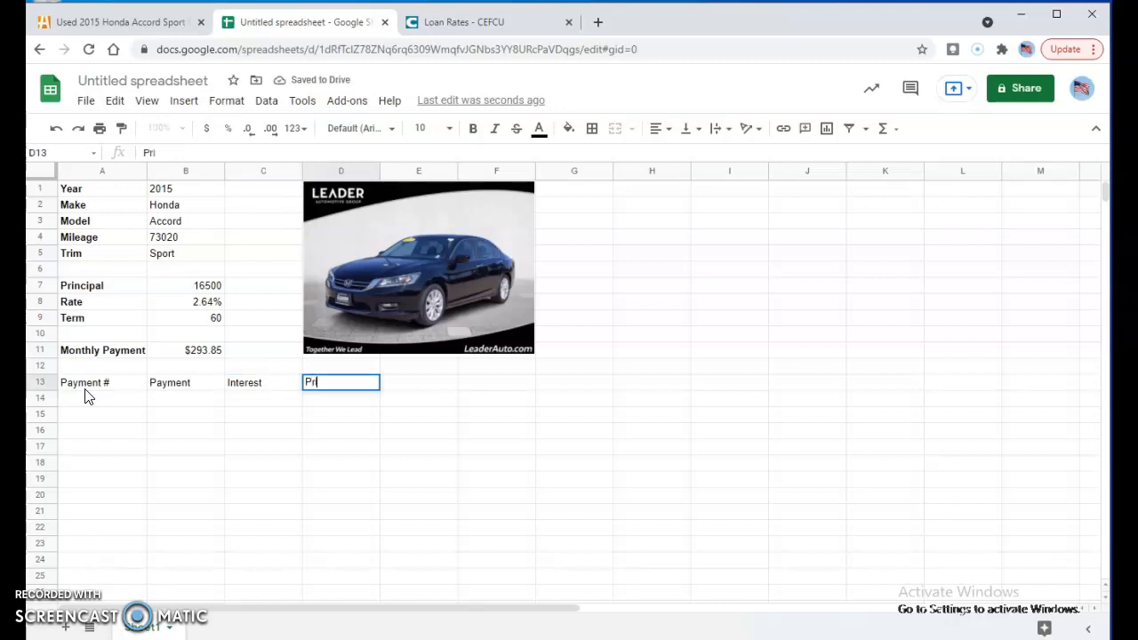
text(ncipal)
key(Tab)
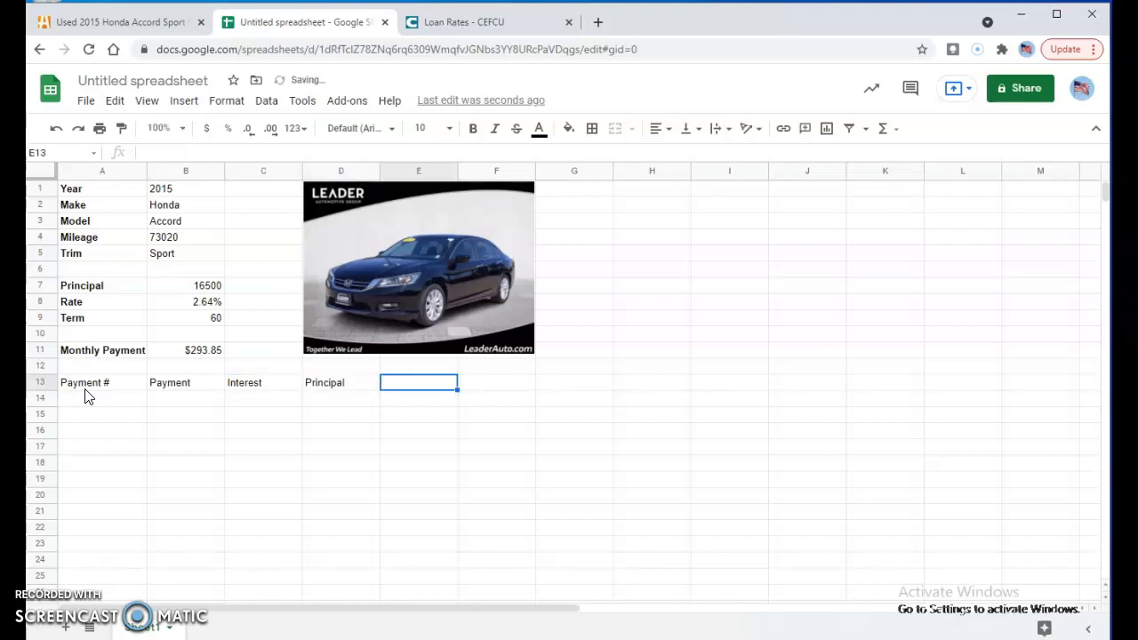
text(Balance)
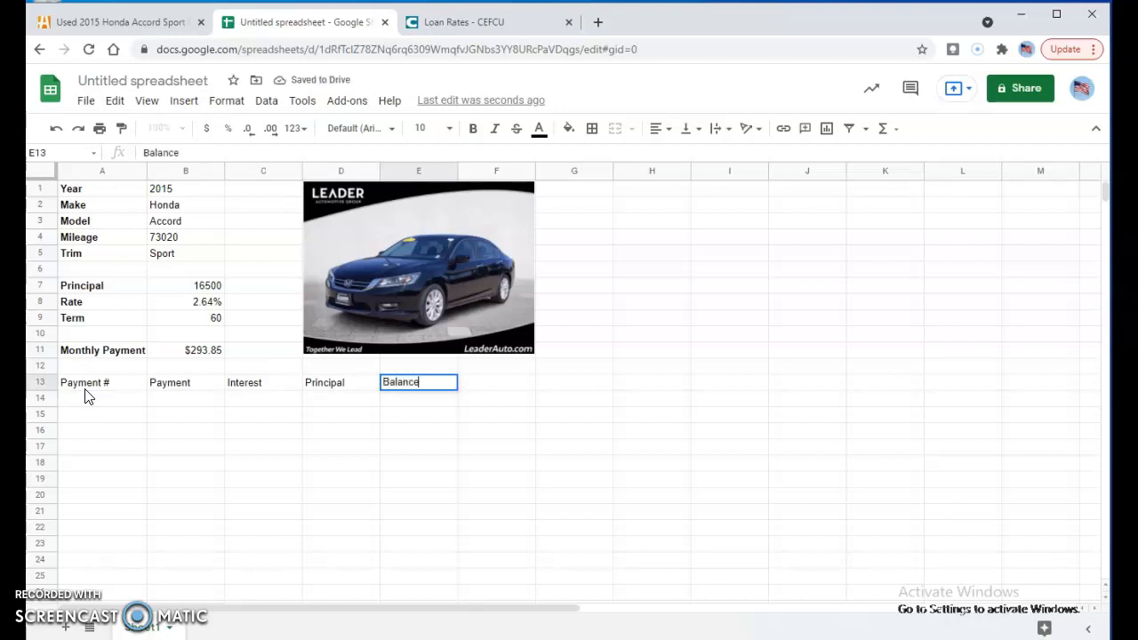
key(Tab)
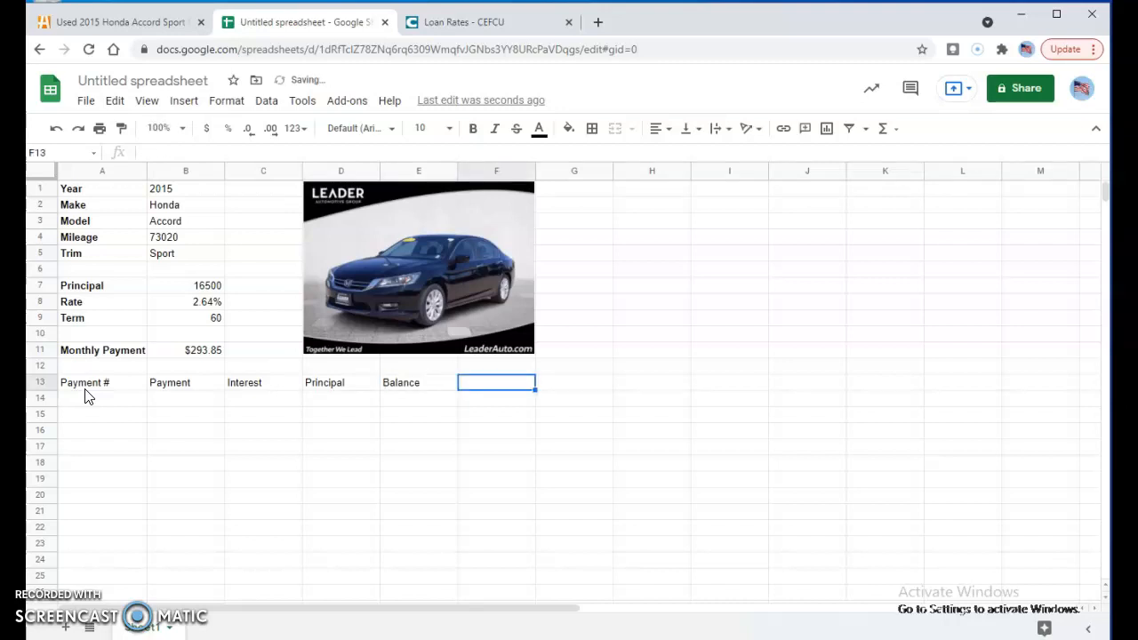
text(Tota)
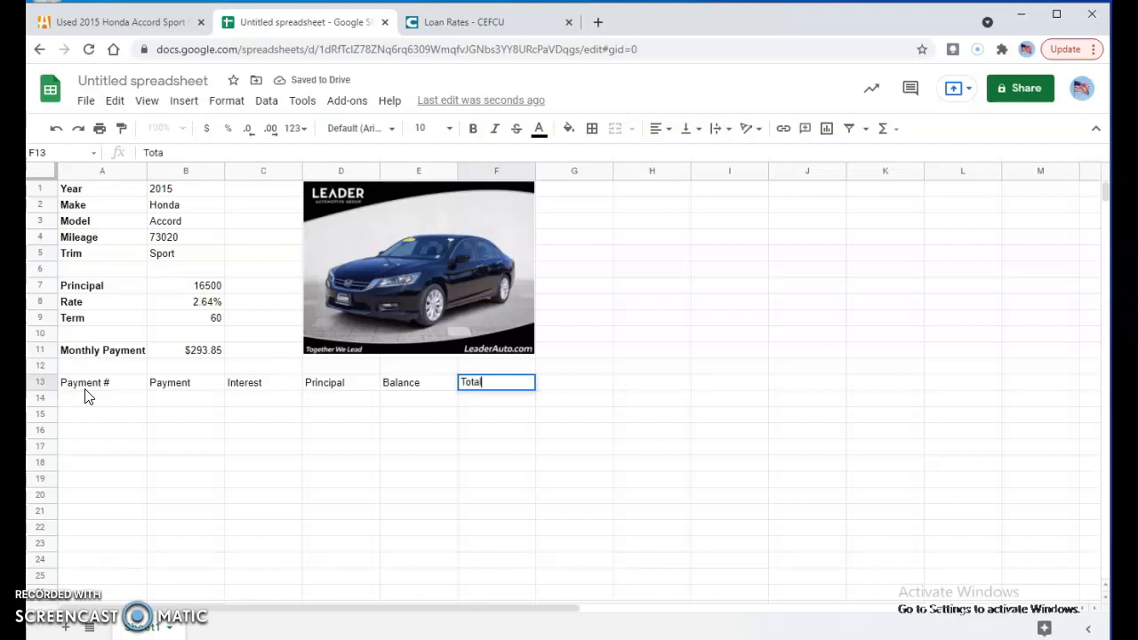
text(l Interest)
Make the payment schedule headers in A13:F13 bold
click(71, 385)
drag(79, 385, 513, 384)
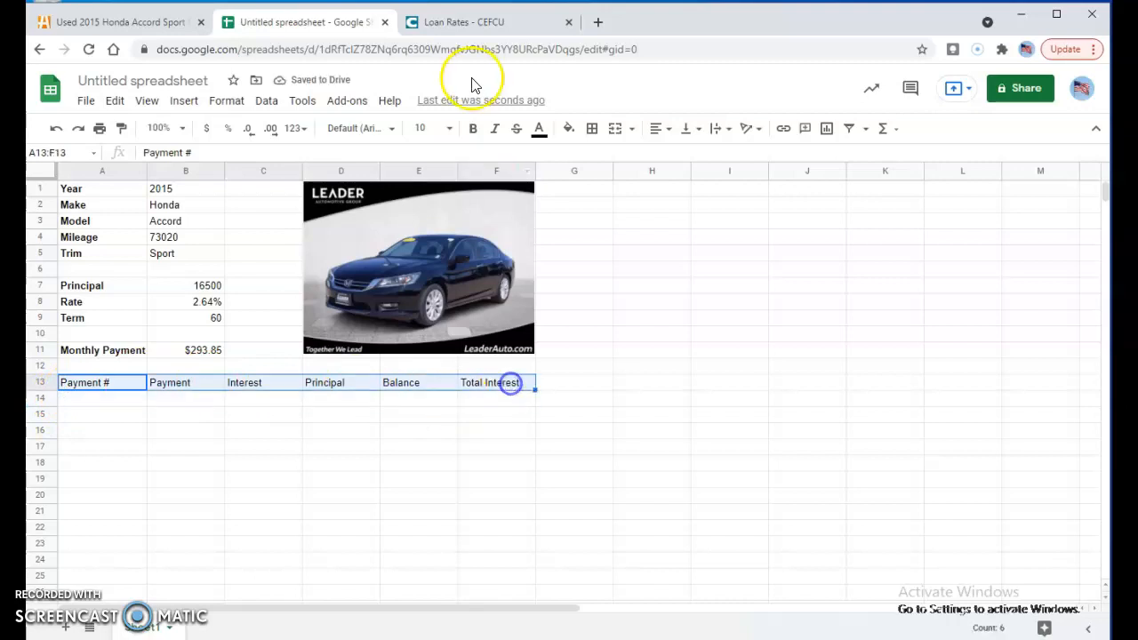
click(477, 132)
Enter payment number 0 in cell A14 and link the payment in B14 to the monthly payment with =B11
click(85, 397)
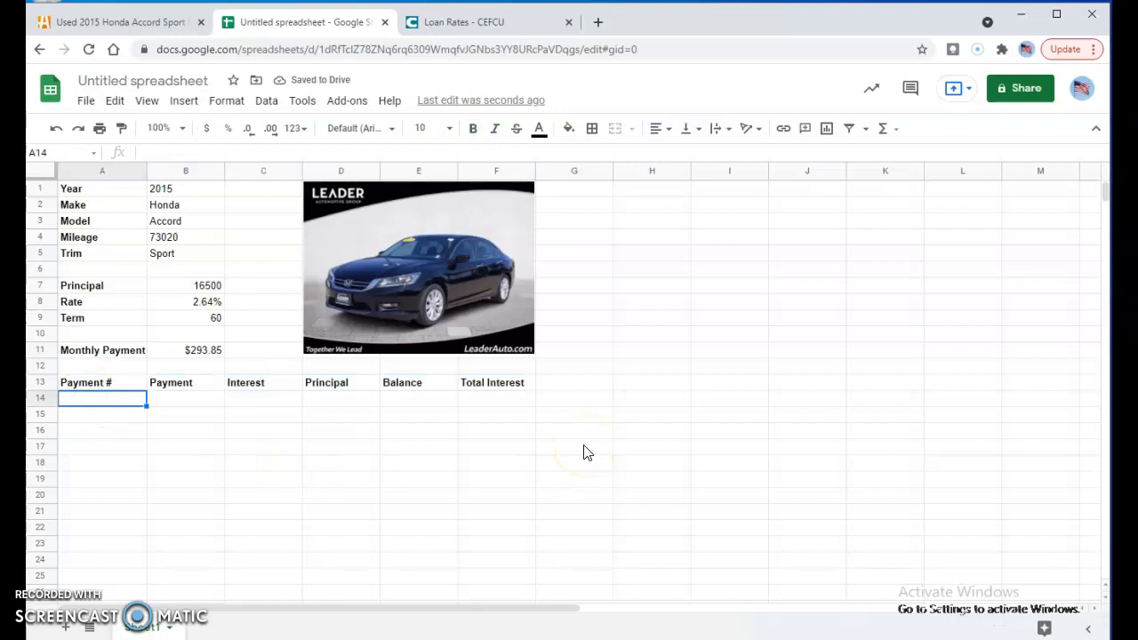
text(0)
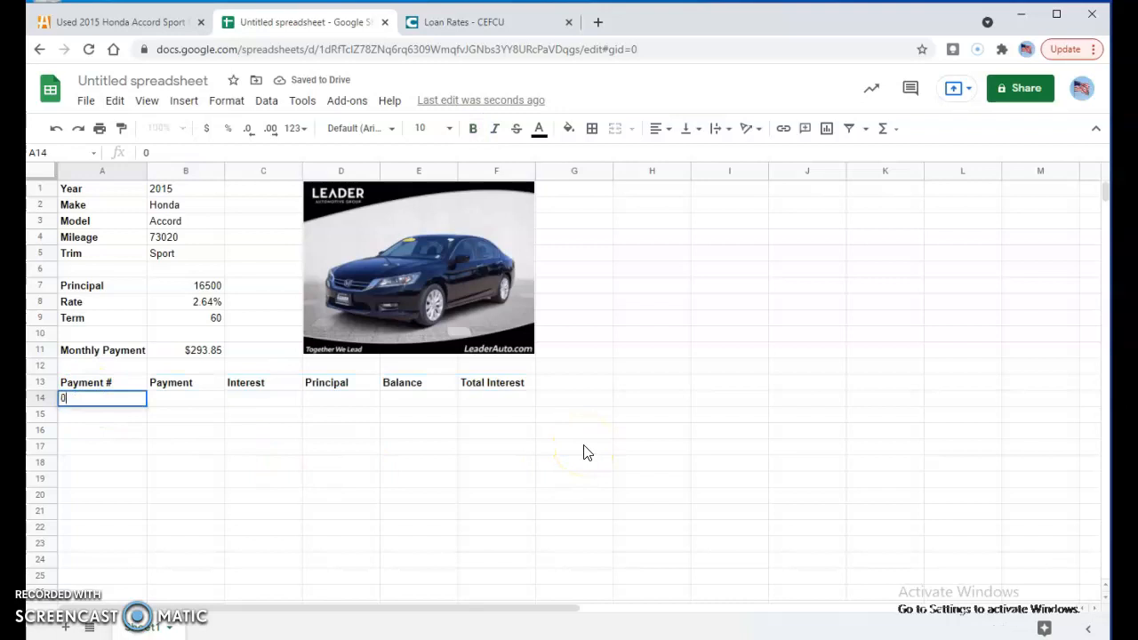
key(Tab)
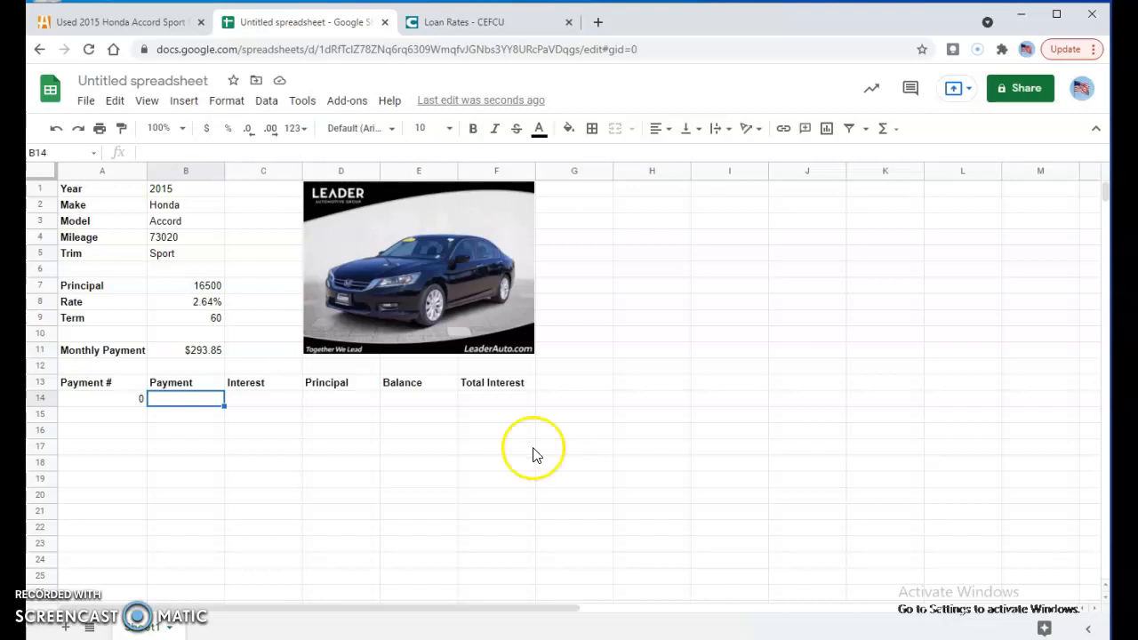
click(196, 356)
click(190, 409)
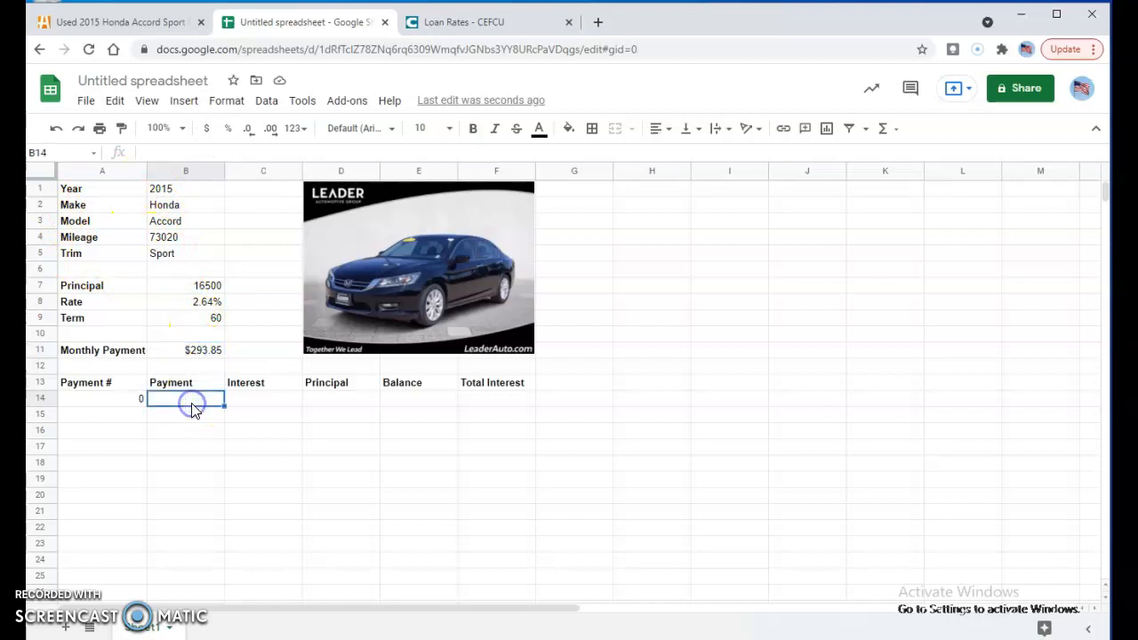
click(213, 355)
click(204, 399)
text(=)
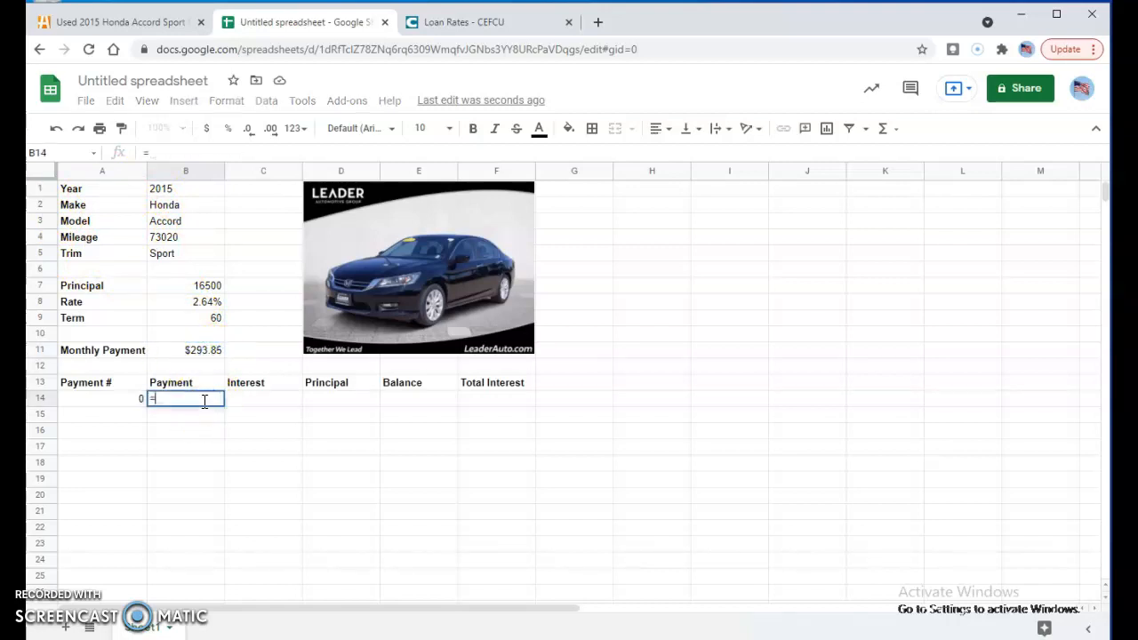
click(204, 353)
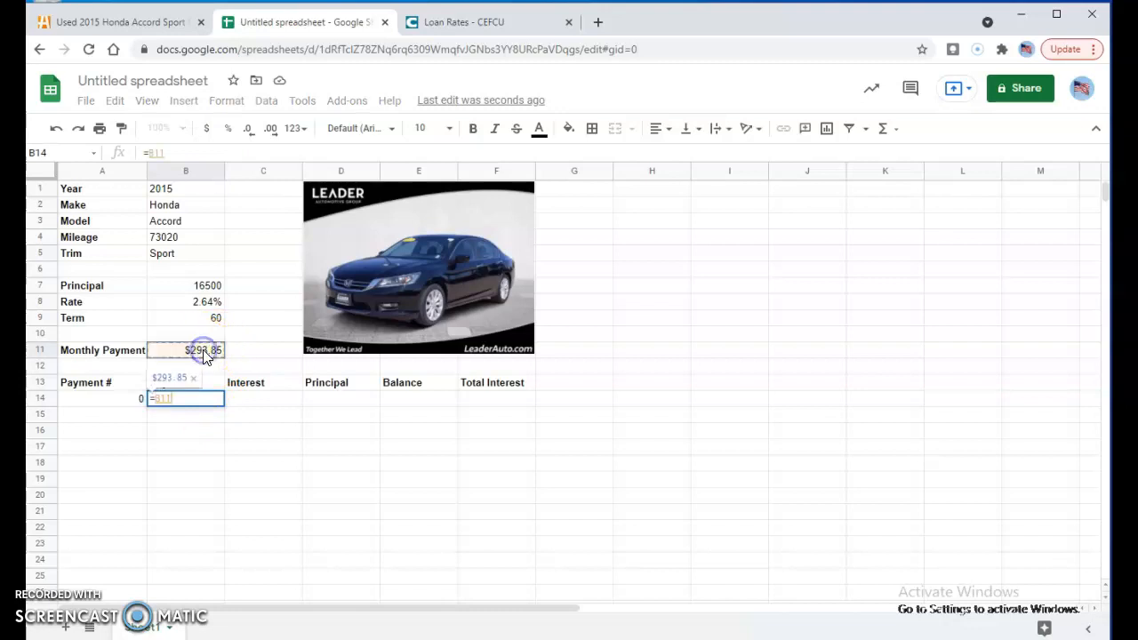
key(Return)
key(Up)
Enter 0 for both the interest in cell C14 and the principal in cell D14
click(262, 401)
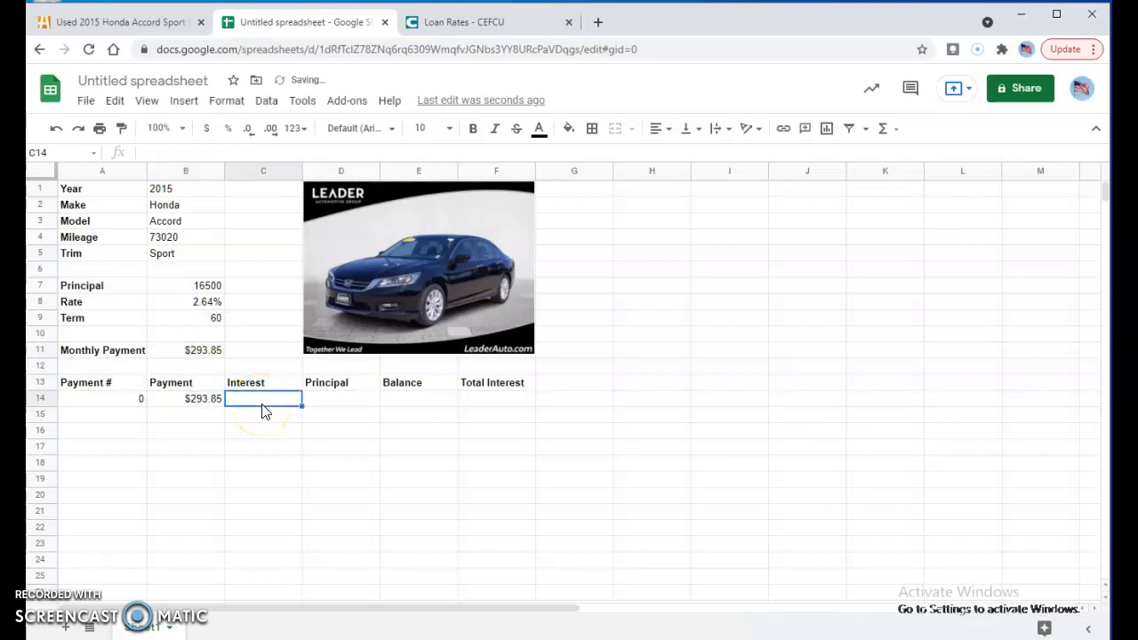
text(0)
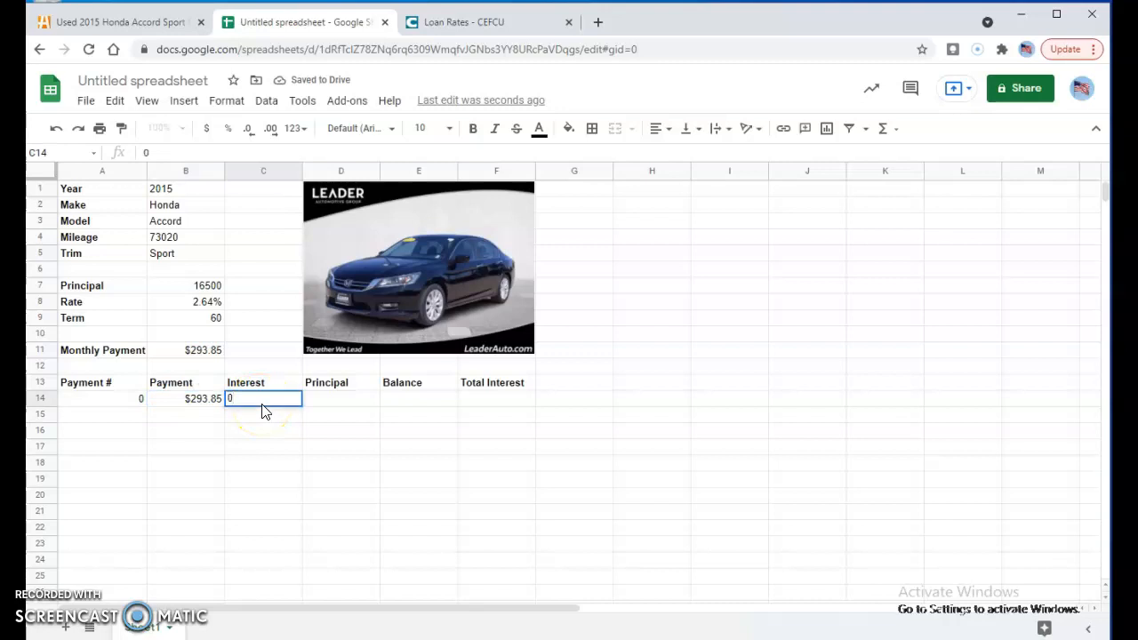
key(Tab)
text(0)
key(Tab)
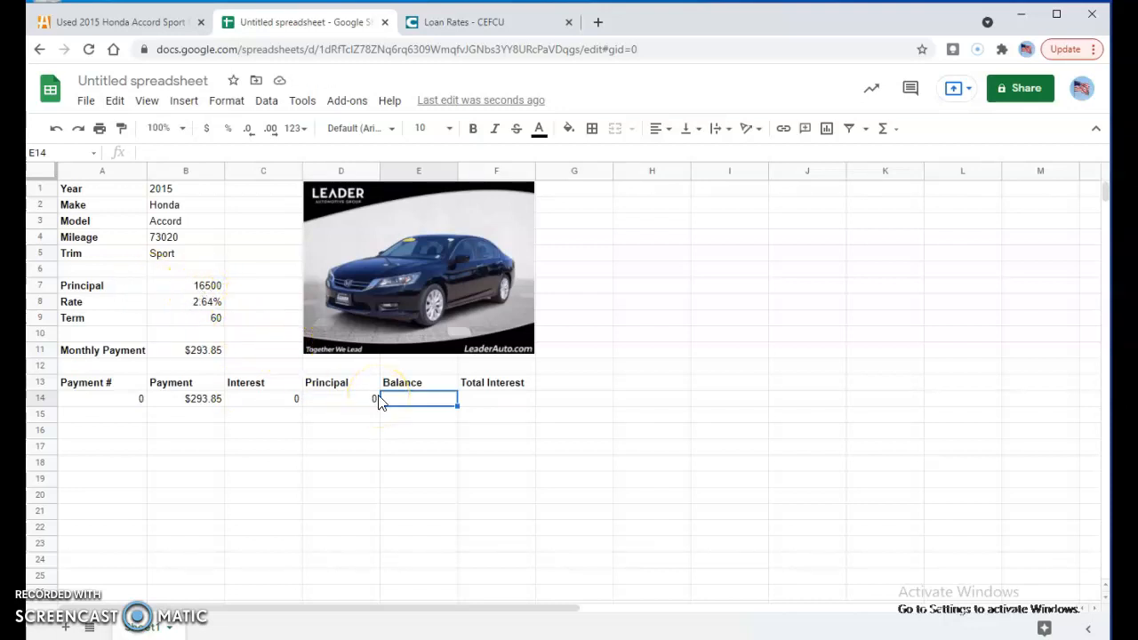
Link the opening balance in E14 to the loan principal with =B7 and enter 0 as total interest in F14
text(=)
click(210, 287)
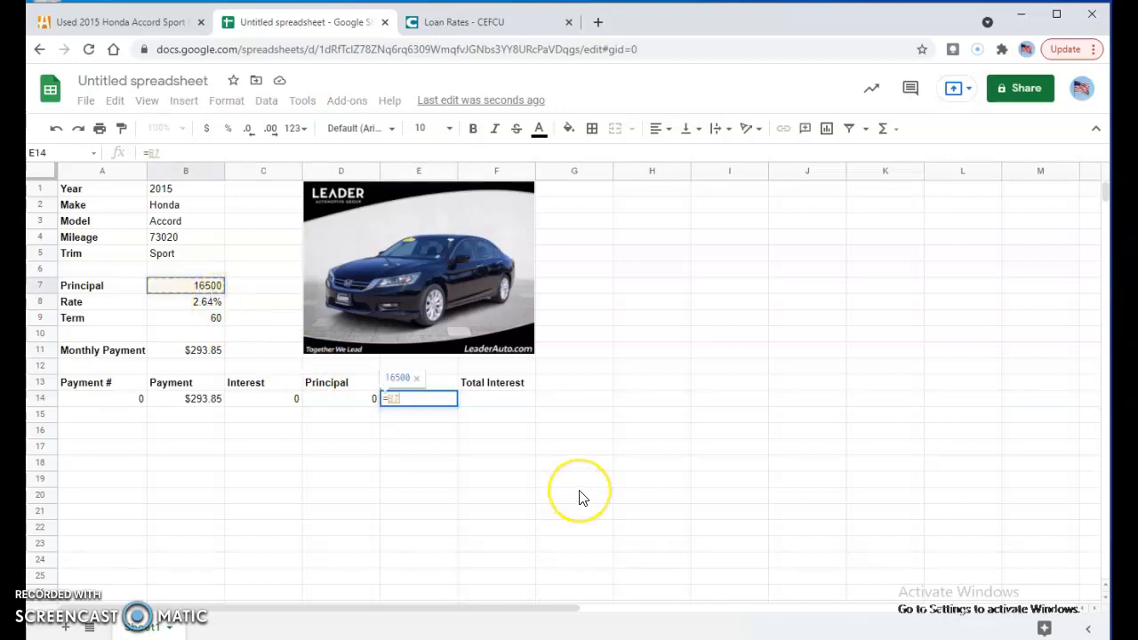
key(Return)
key(Up)
key(Right)
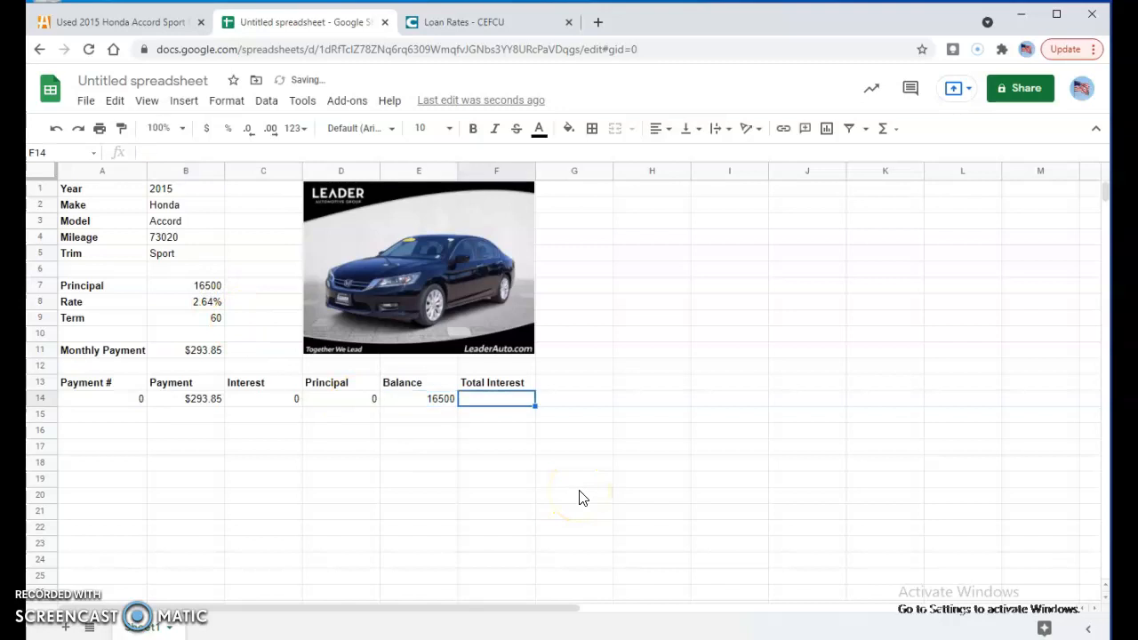
text(0)
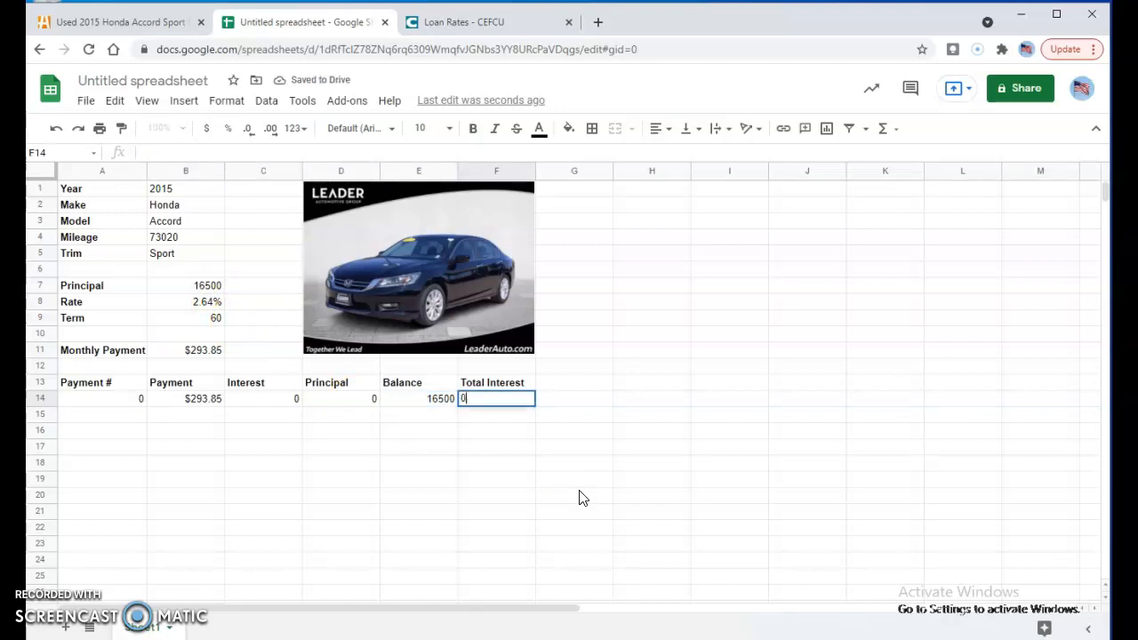
key(Return)
key(Up)
Enter the formula =A14+1 in cell A15 to number the first payment
key(Down)
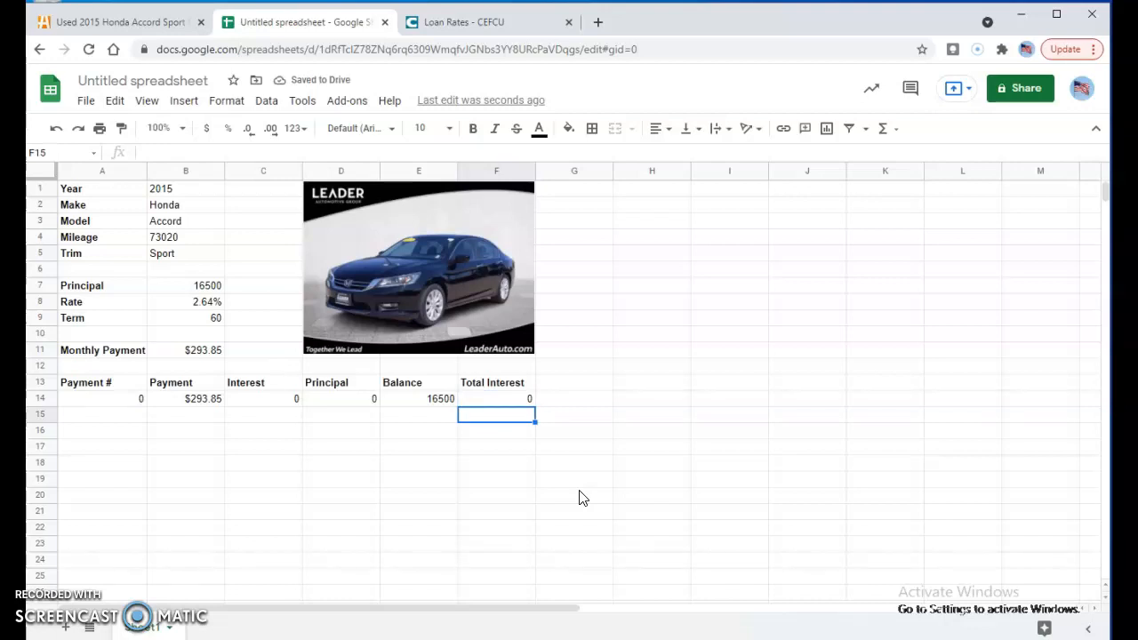
key(Left)
key(Left)
key(Left)
key(Left)
key(Left)
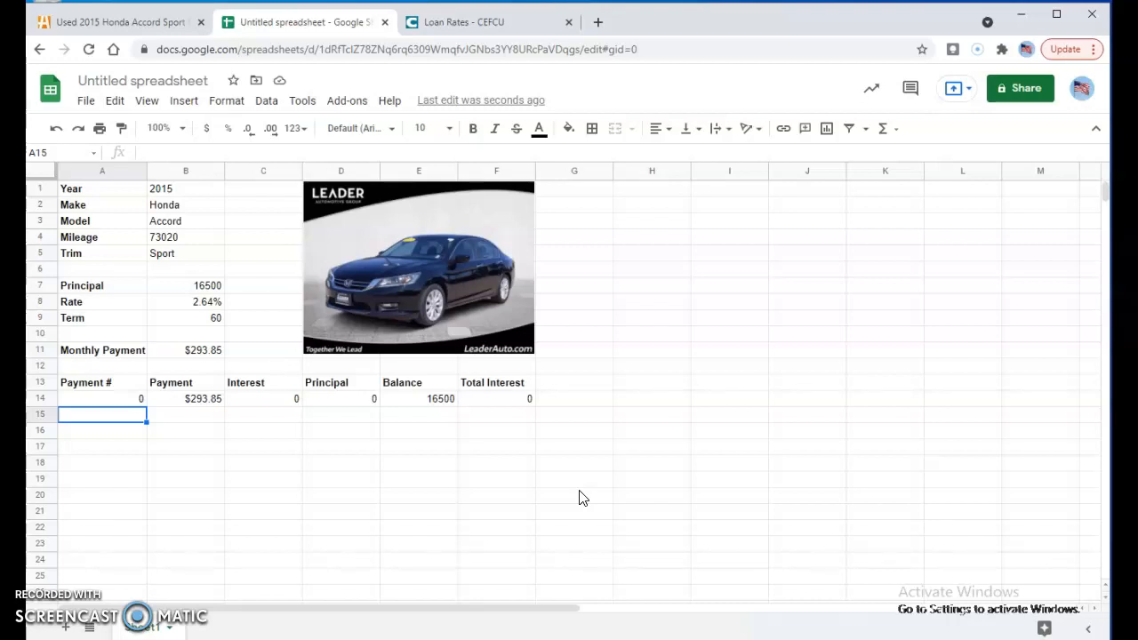
text(=)
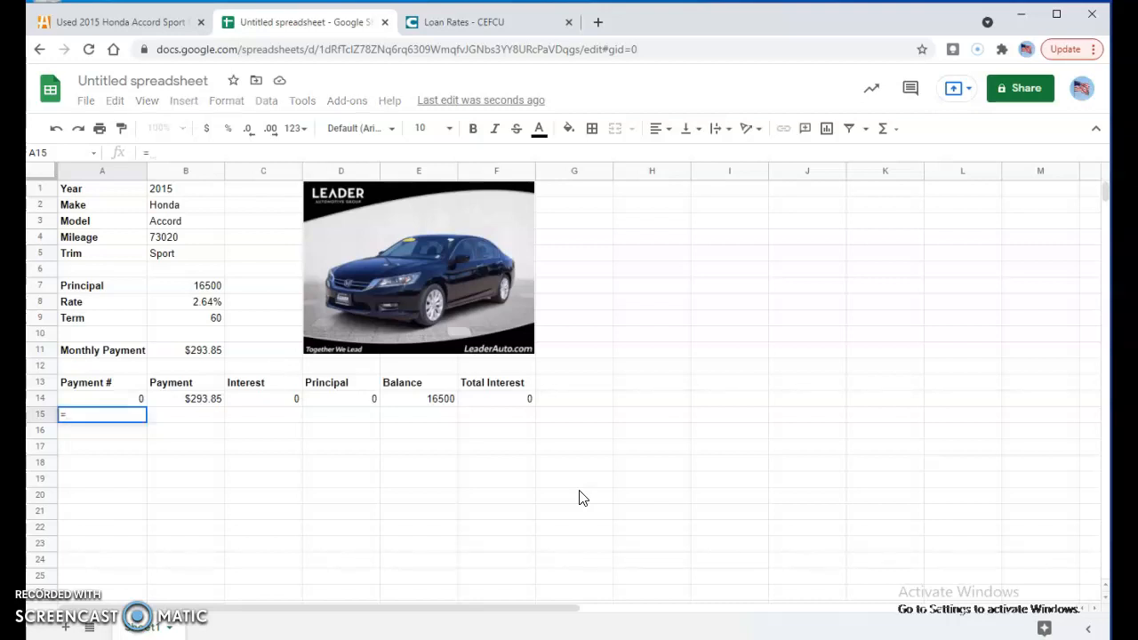
click(127, 400)
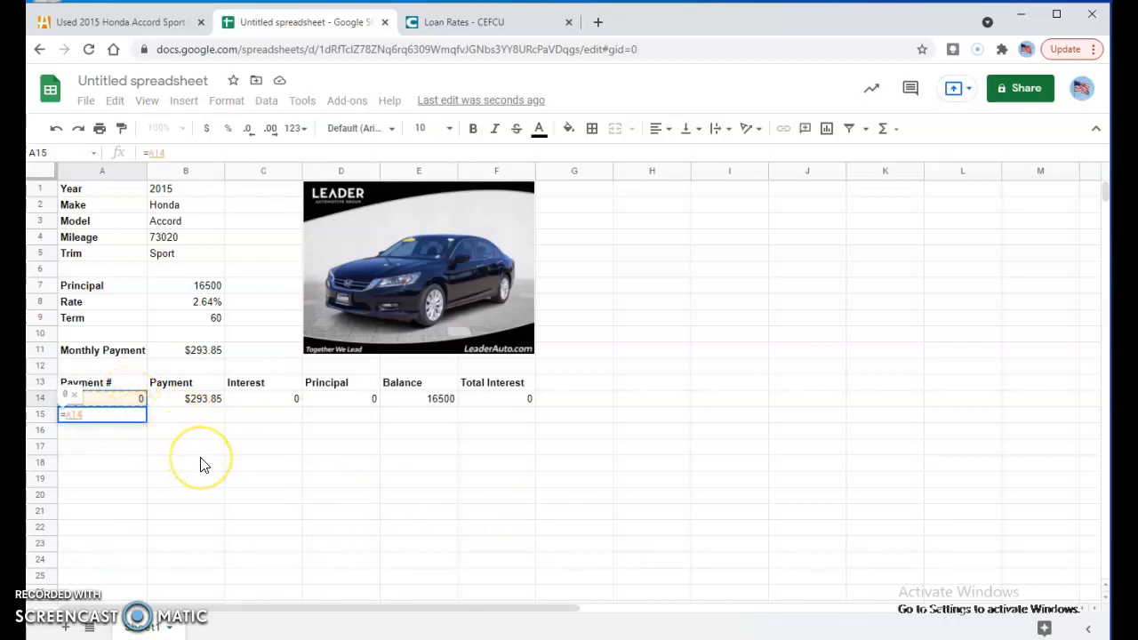
text(+1)
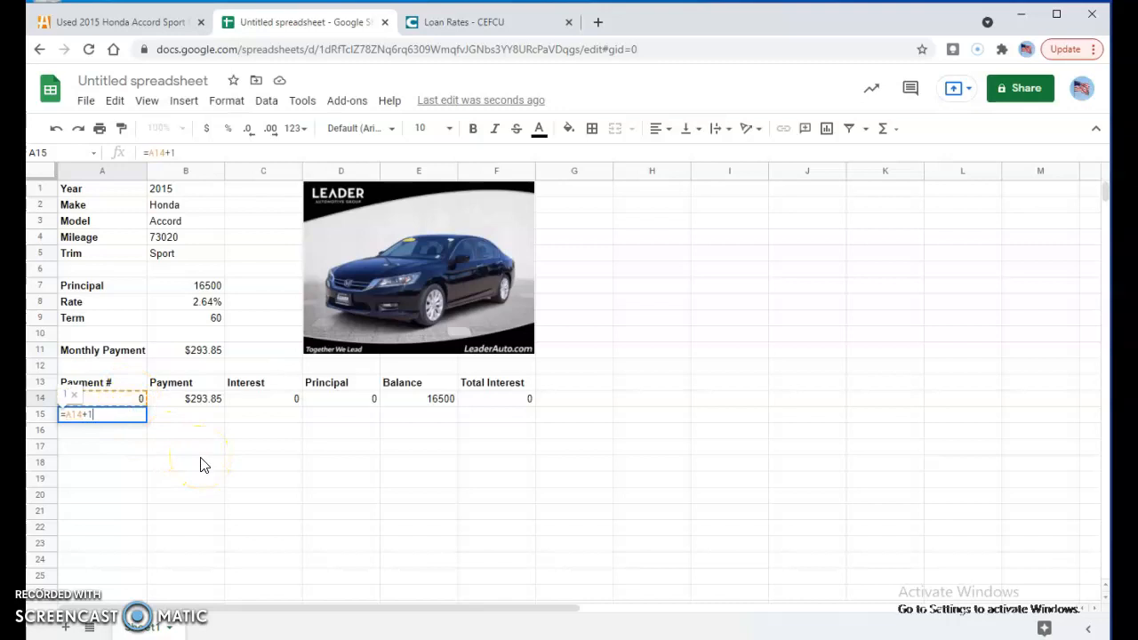
key(Return)
key(Up)
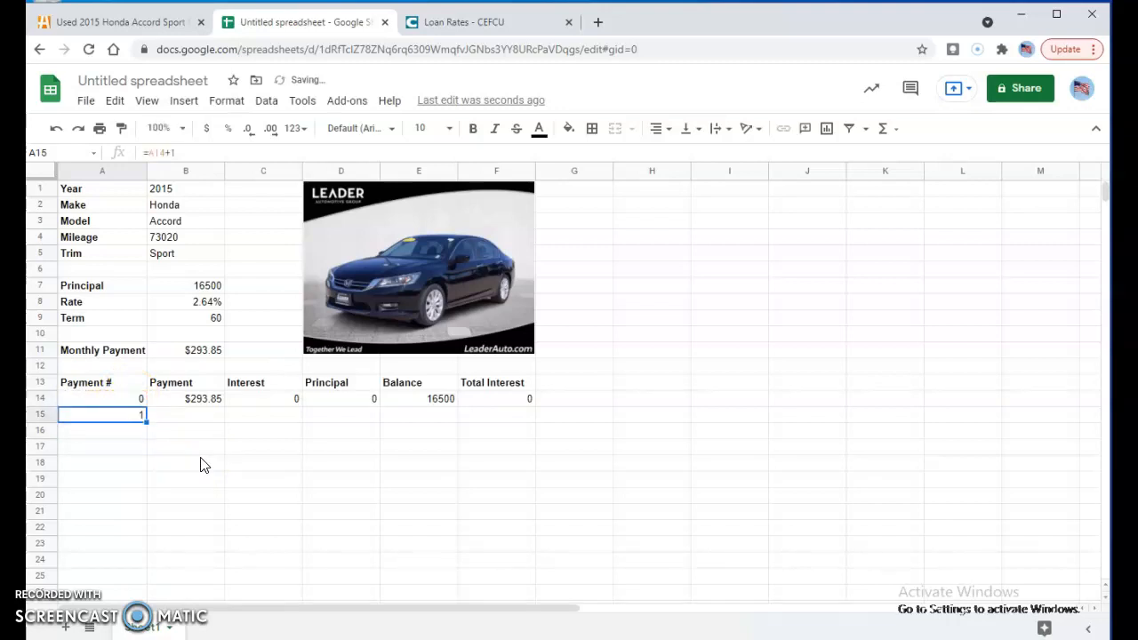
Set the payment in cell B15 to reference the cell above with =B14
key(Right)
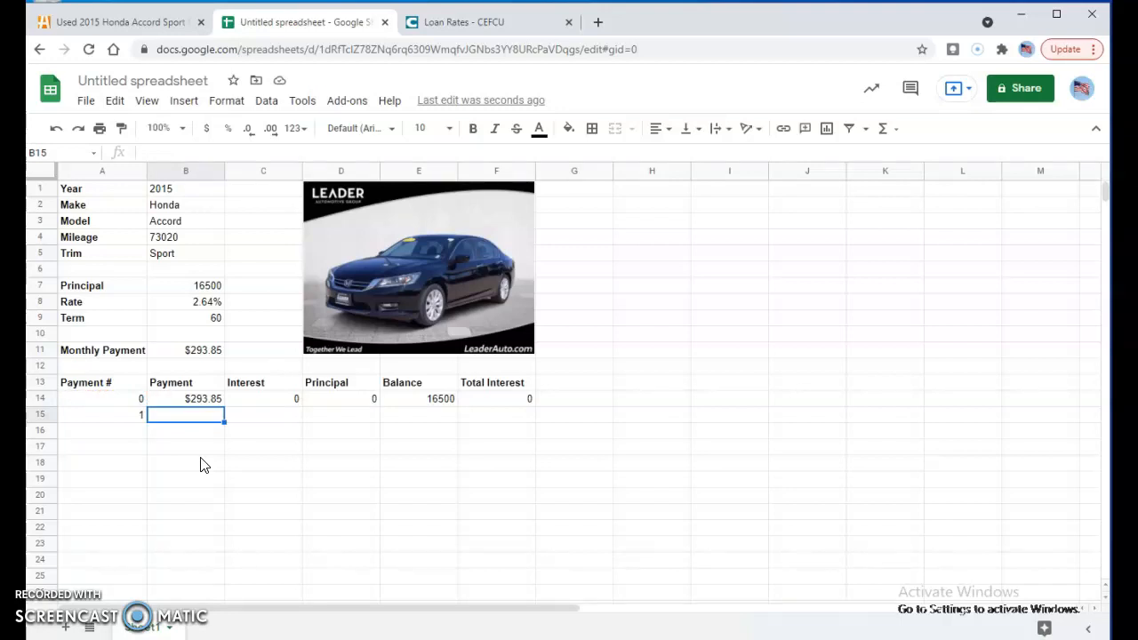
text(=)
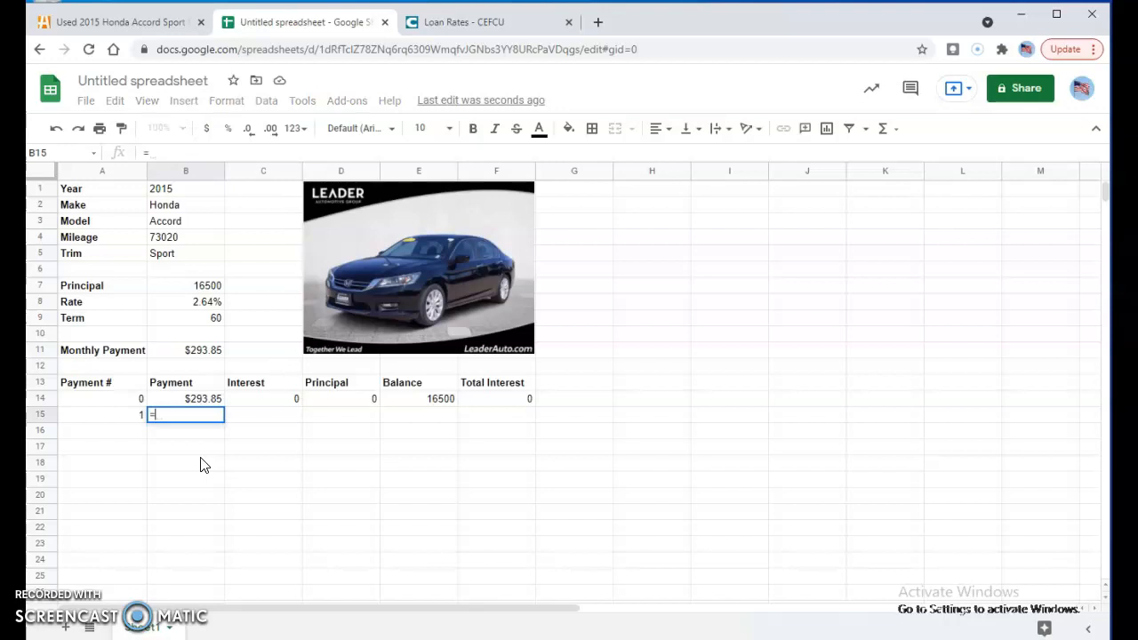
key(Up)
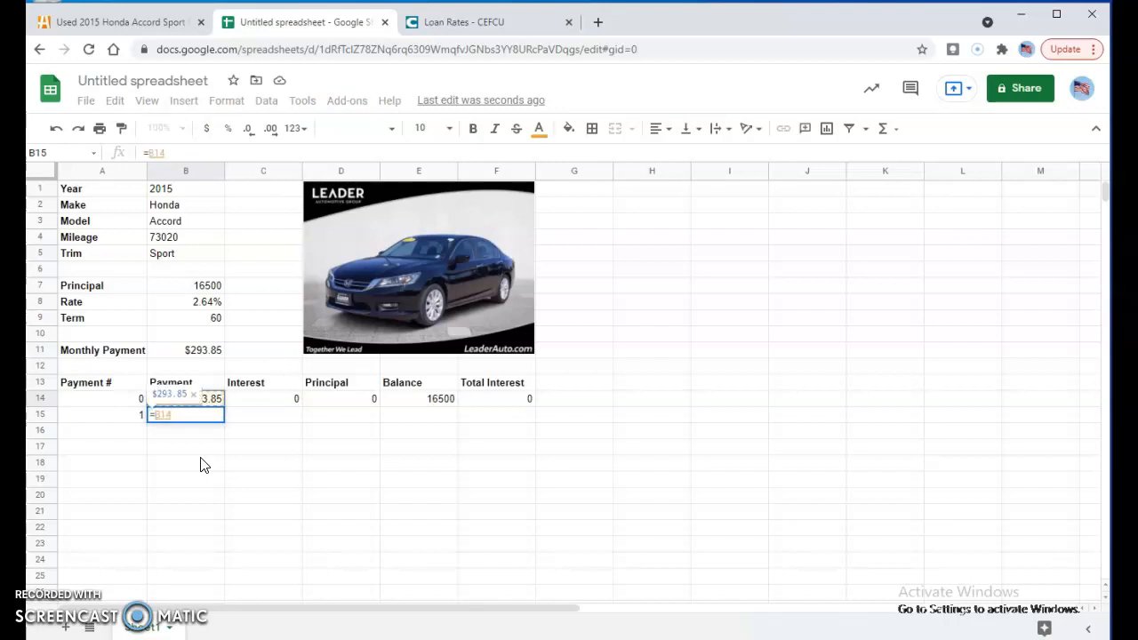
key(Return)
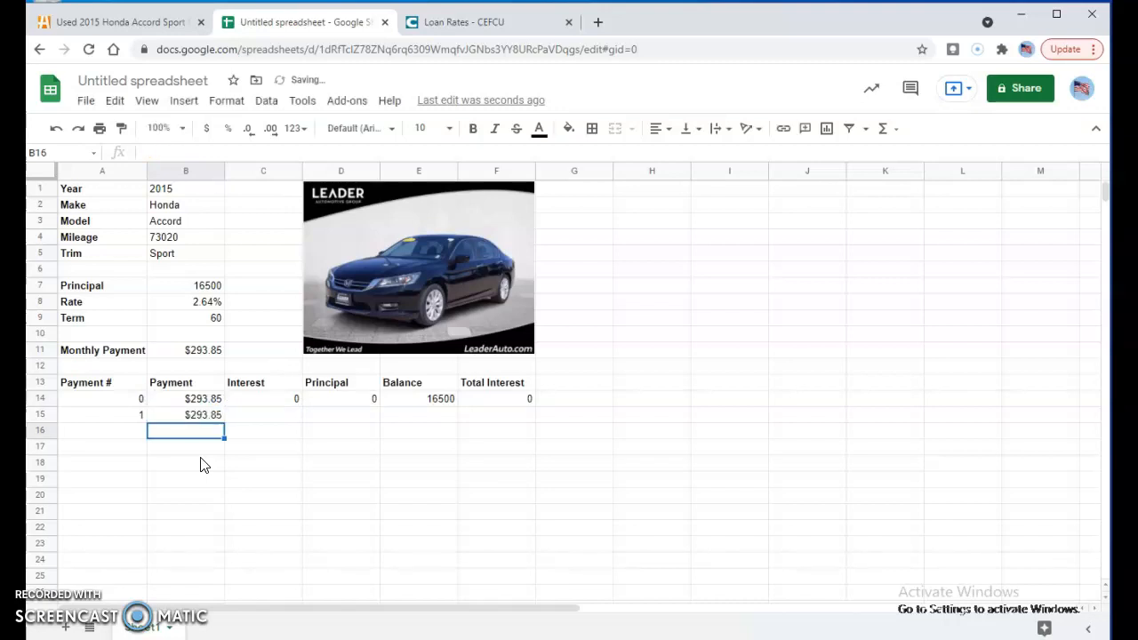
Calculate the first payment's interest in cell C15 with the formula =E14*(B8/12)
key(Up)
key(Right)
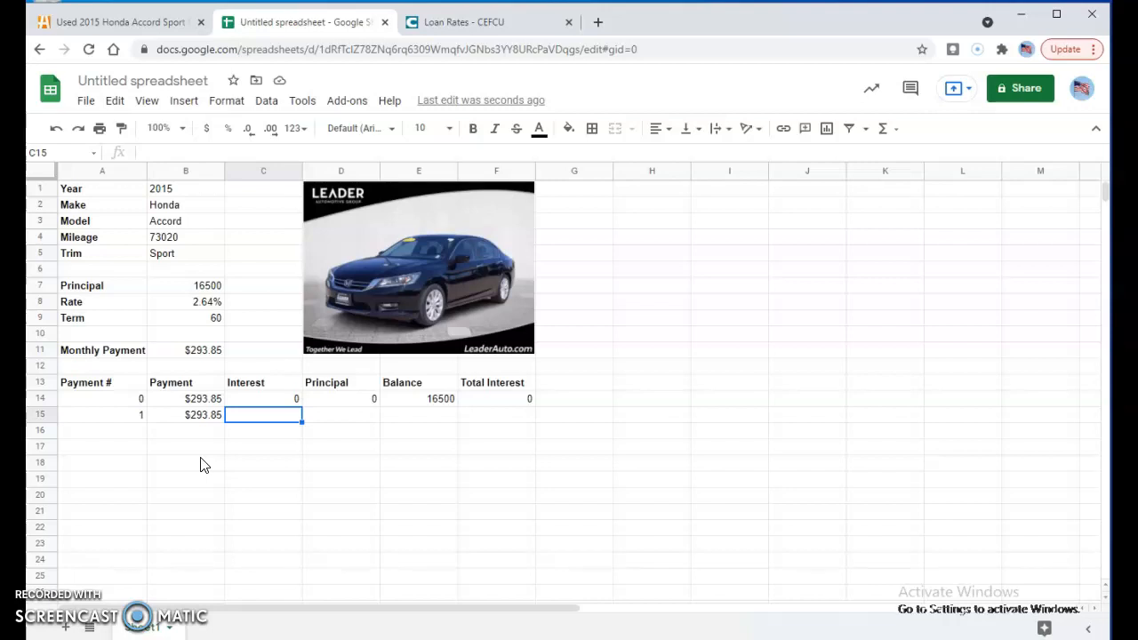
text(=)
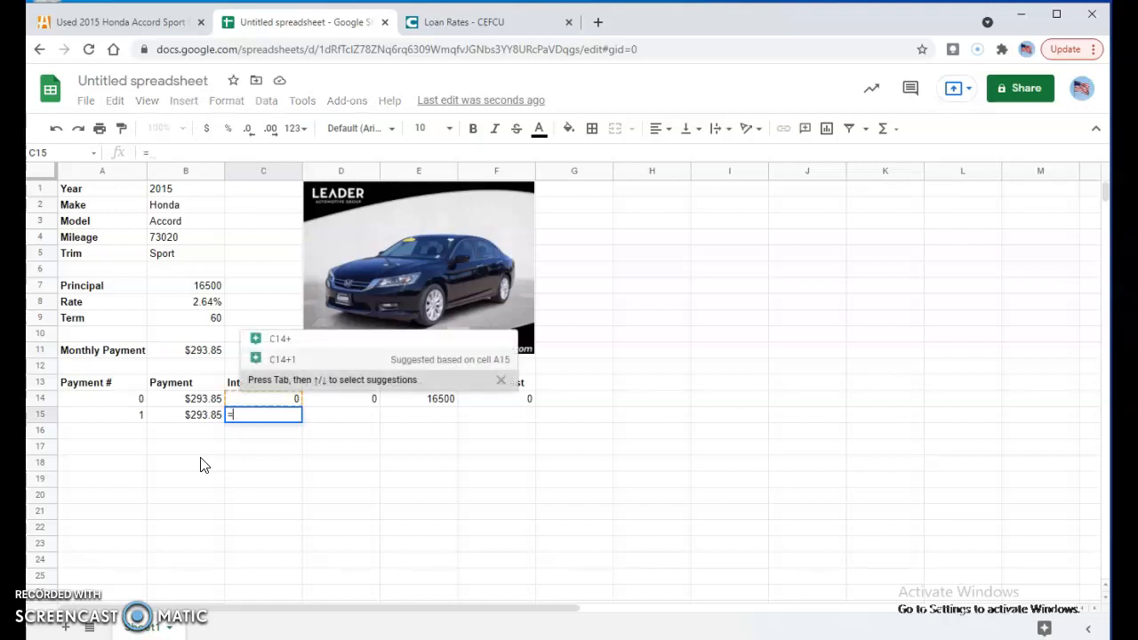
click(244, 402)
click(444, 398)
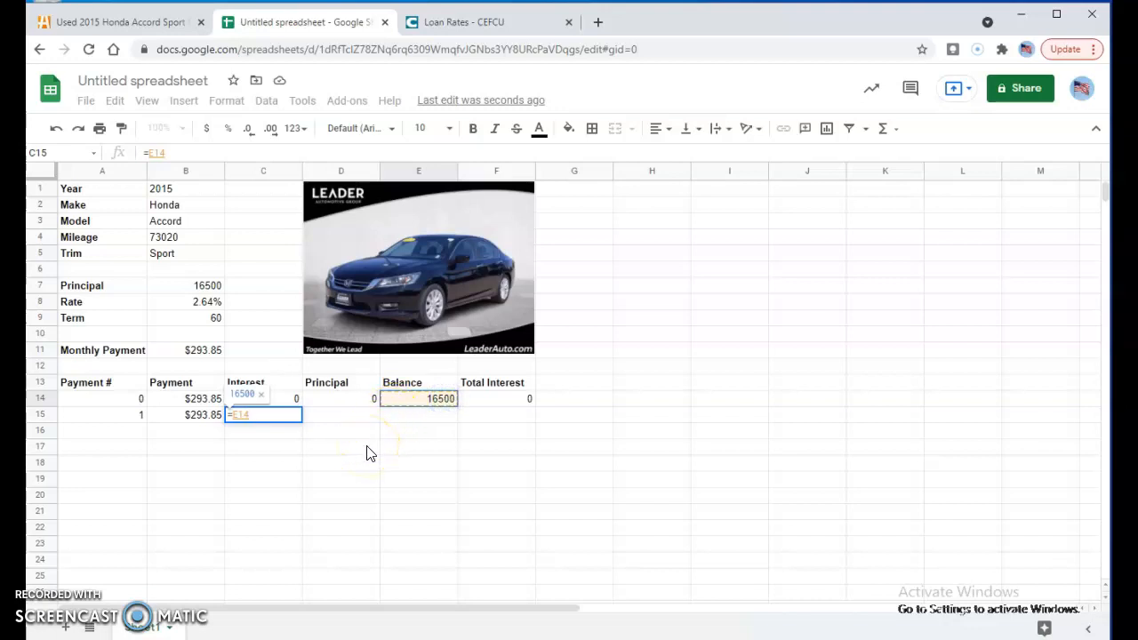
text(*)
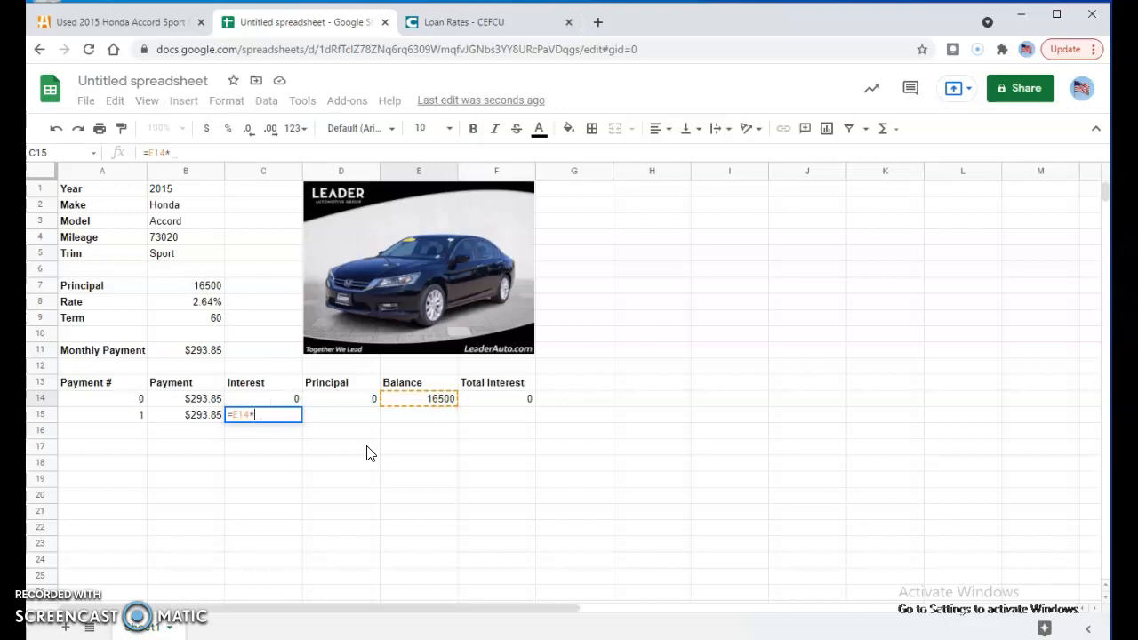
text(()
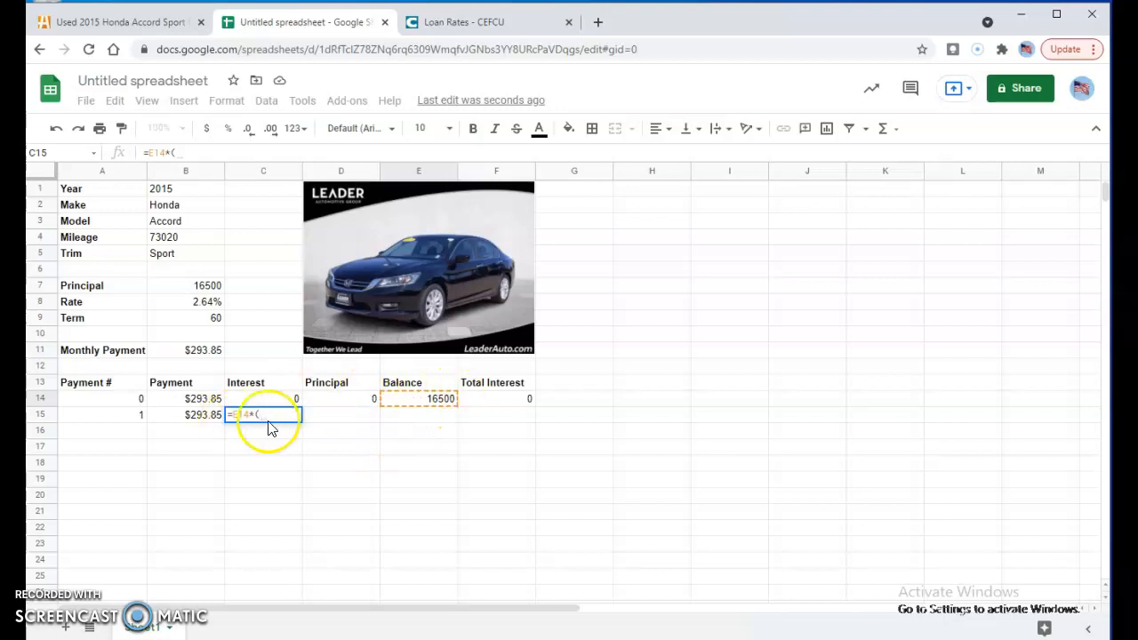
click(205, 304)
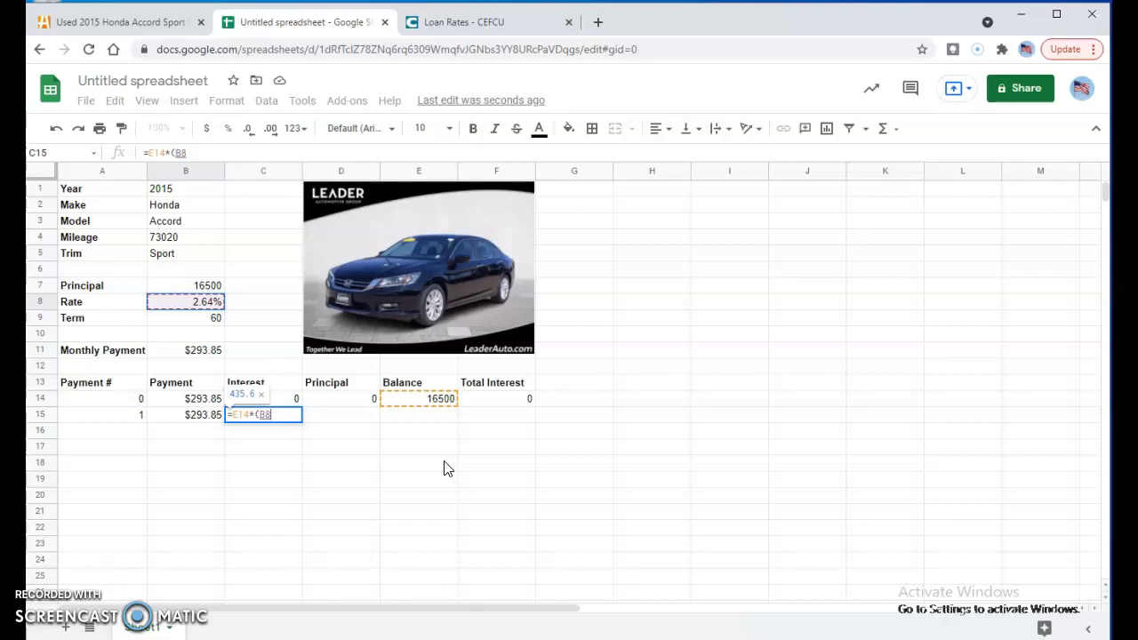
text(/12))
key(Return)
key(Up)
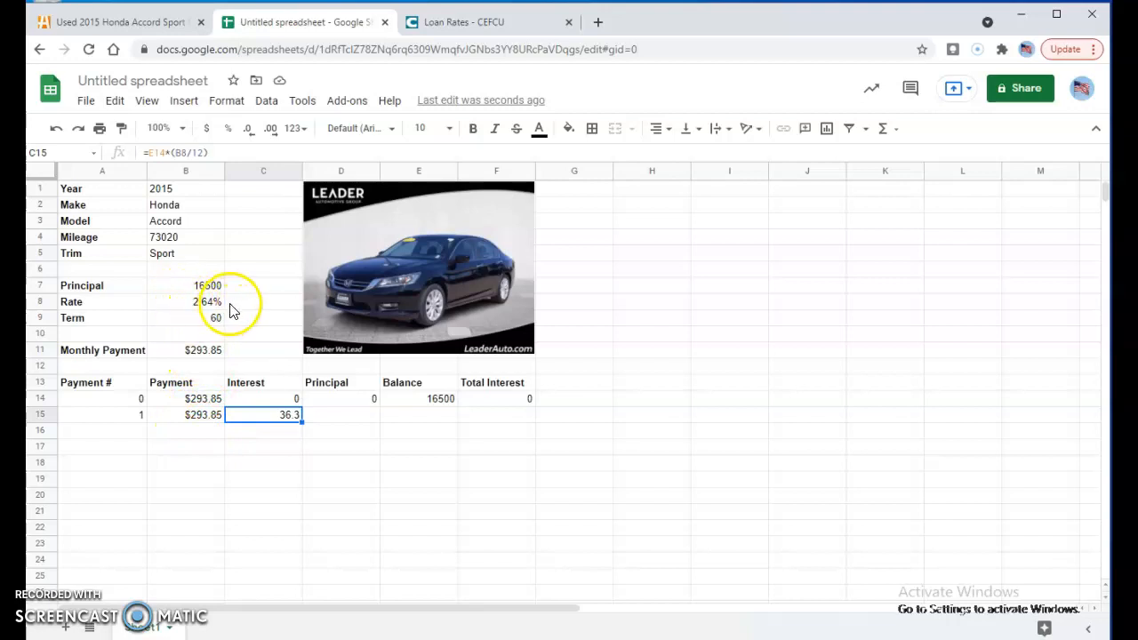
Lock the rate's row reference in the C15 interest formula so it reads =E14*(B$8/12)
click(185, 153)
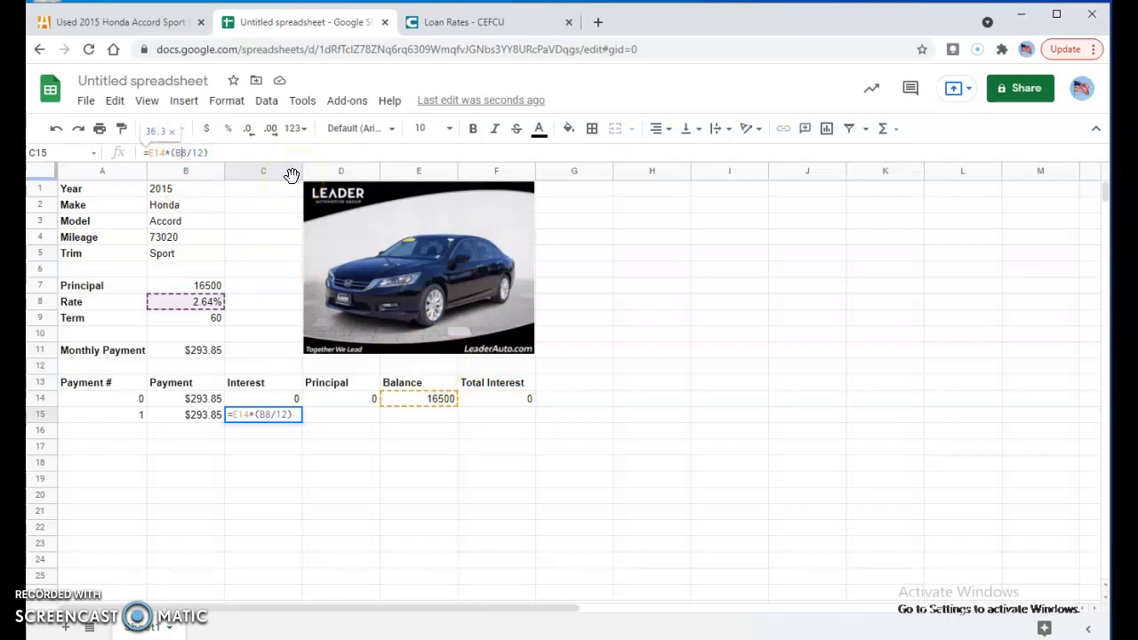
text($)
key(Return)
key(Up)
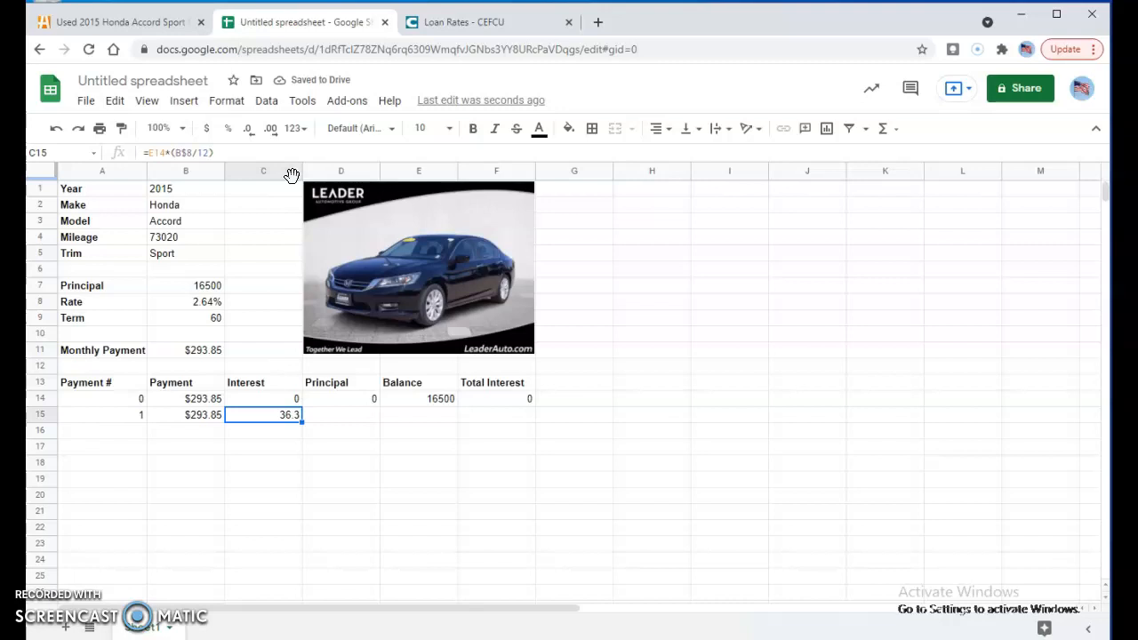
Calculate the first payment's principal portion in cell D15 with the formula =B15-C15
key(Right)
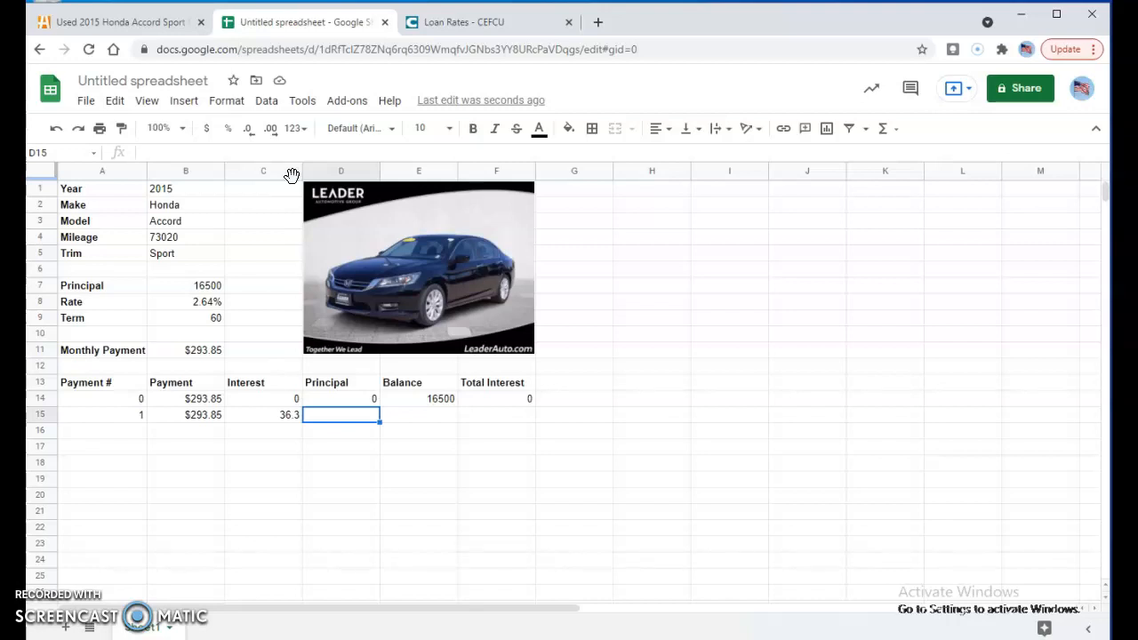
text(=)
key(Left)
key(Left)
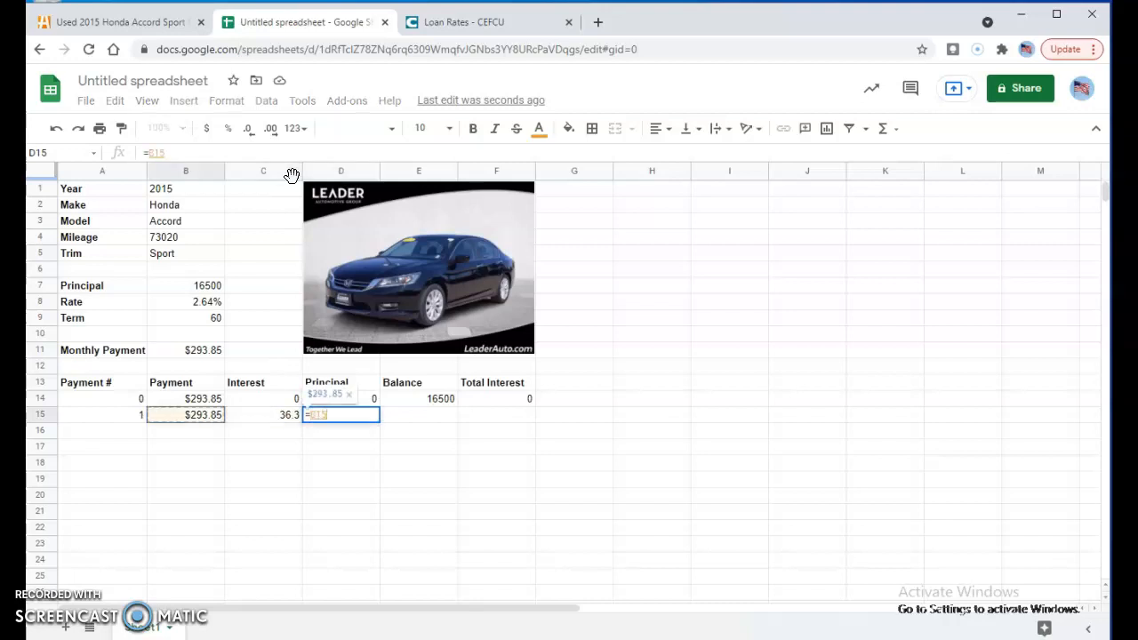
text(-)
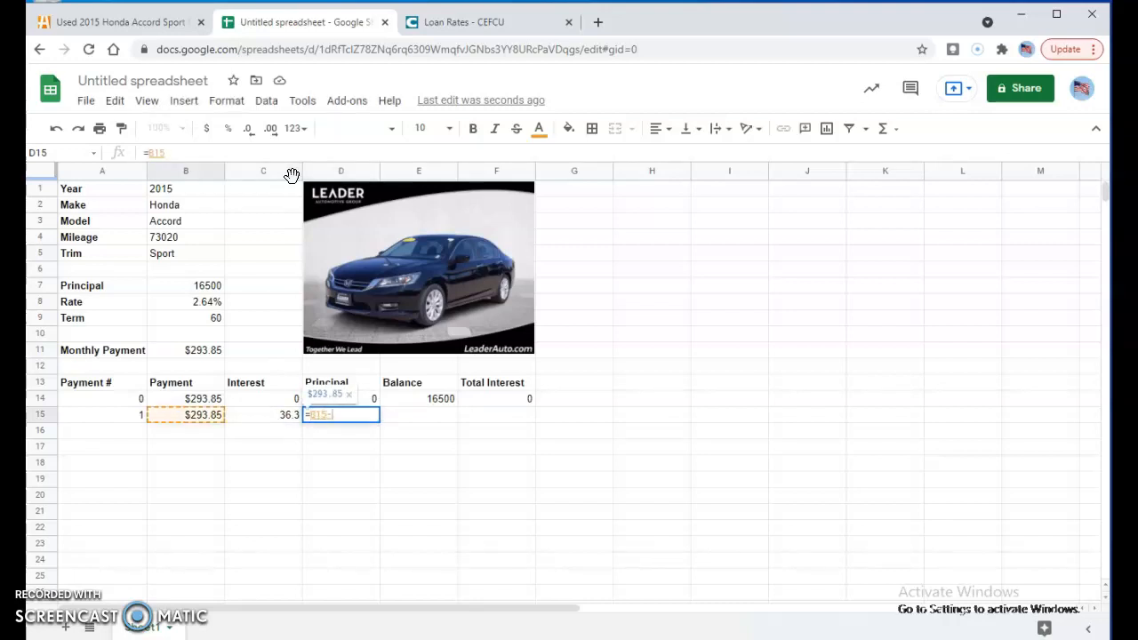
key(Left)
key(Return)
key(Up)
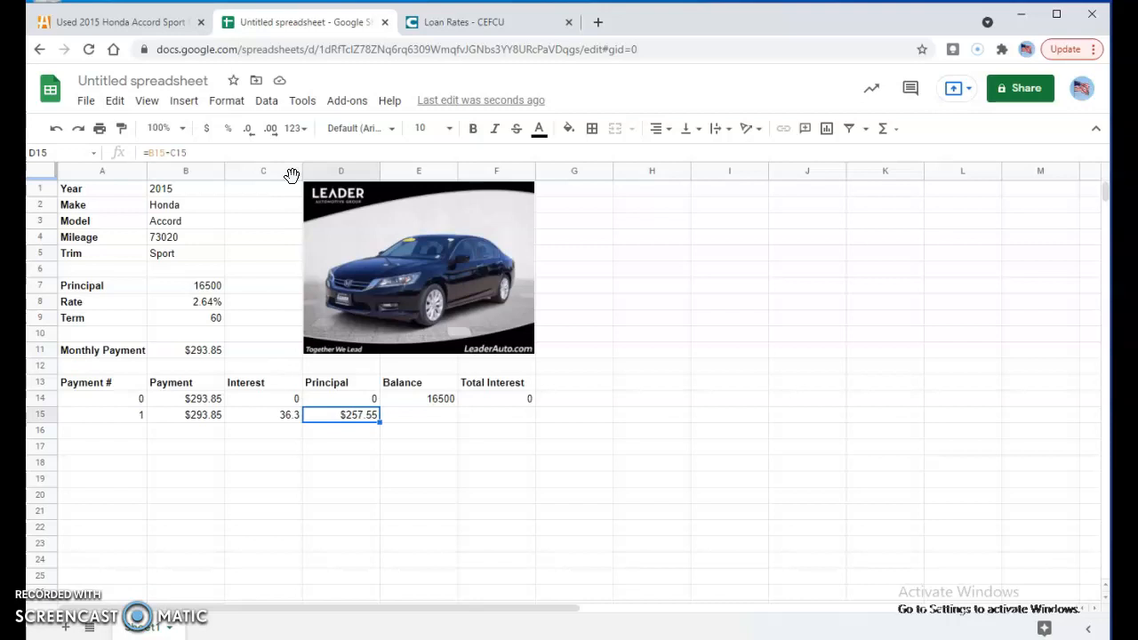
Enter the formula =E14-B15 in cell E15 for the balance after the first payment
key(Right)
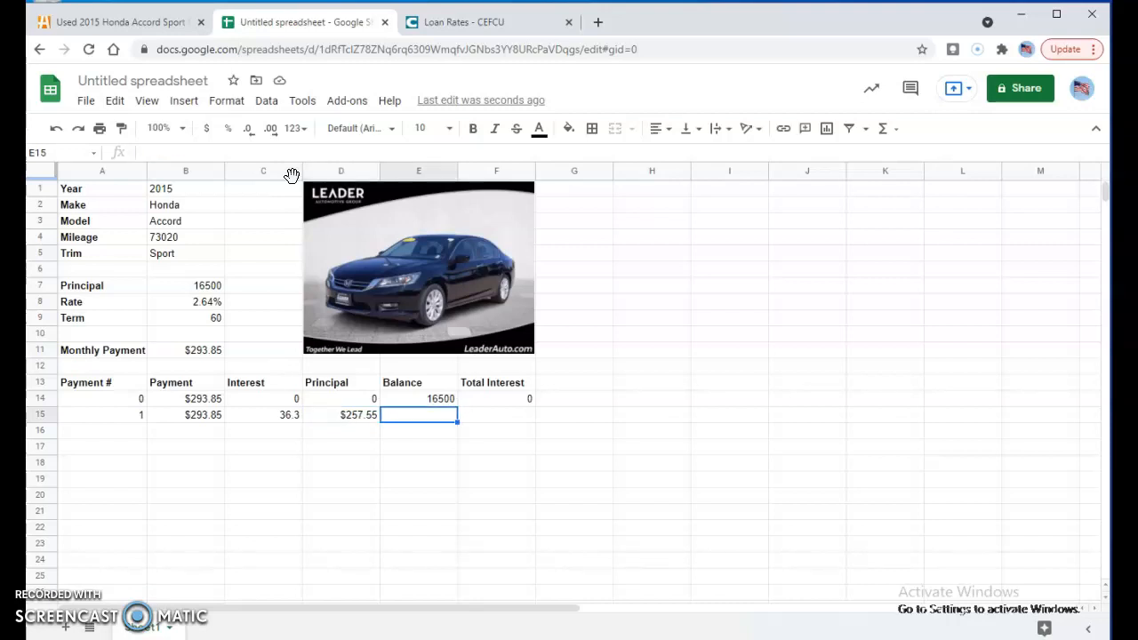
text(=)
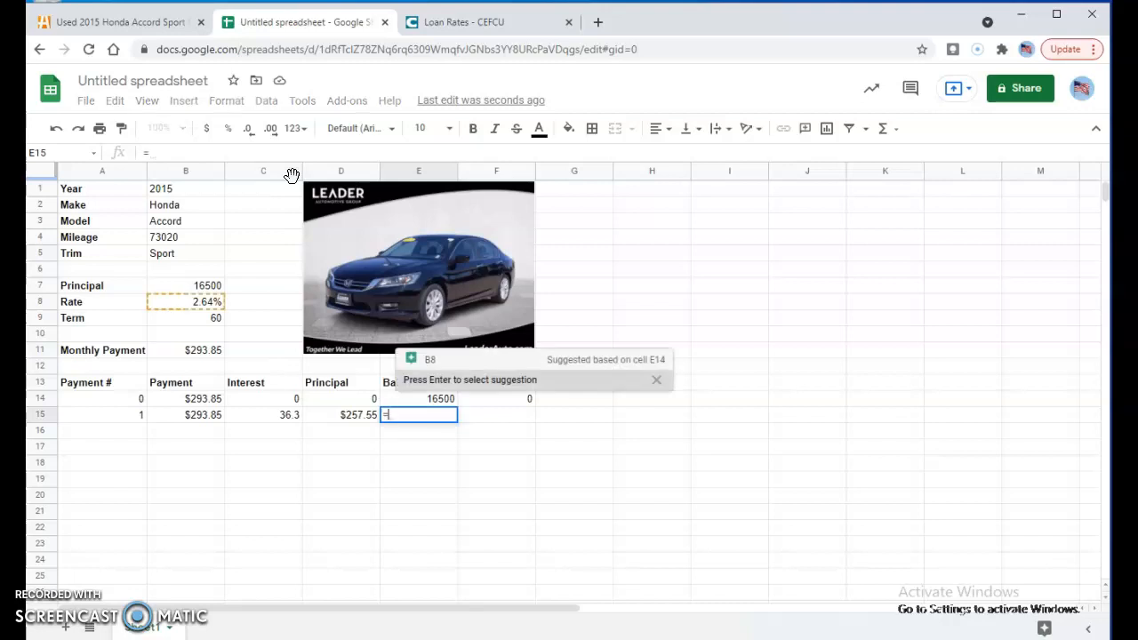
click(416, 401)
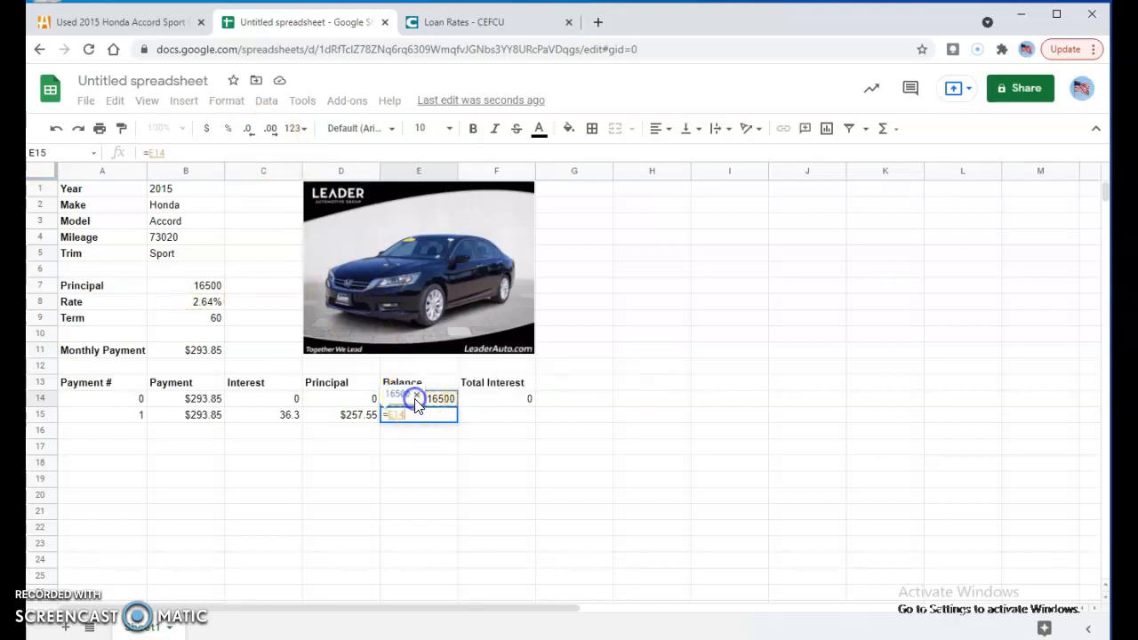
text(-)
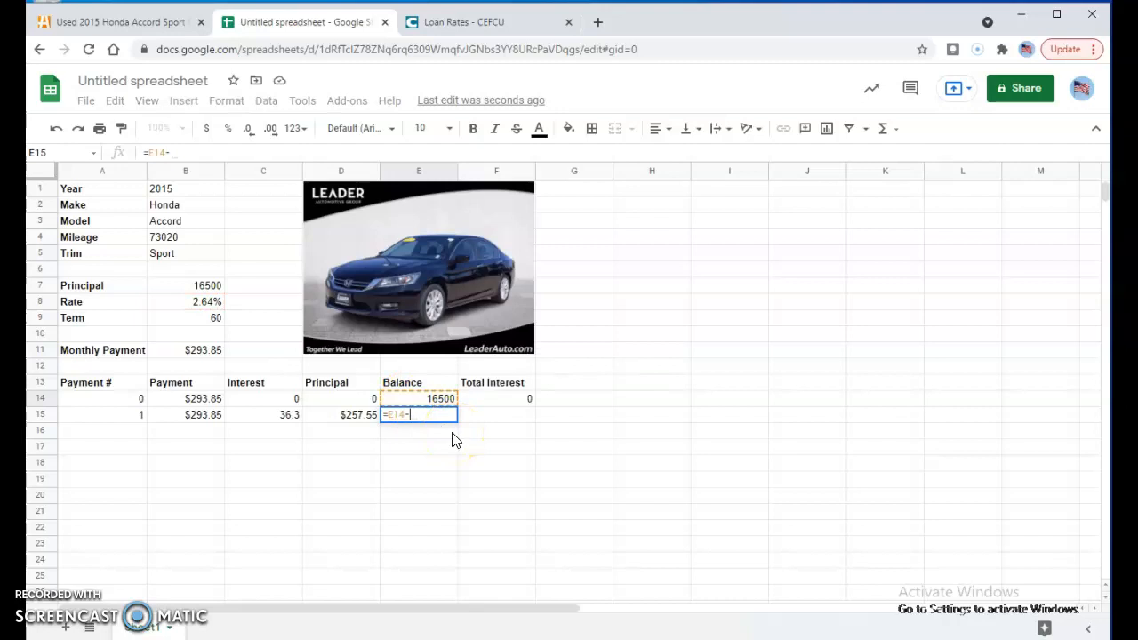
click(197, 417)
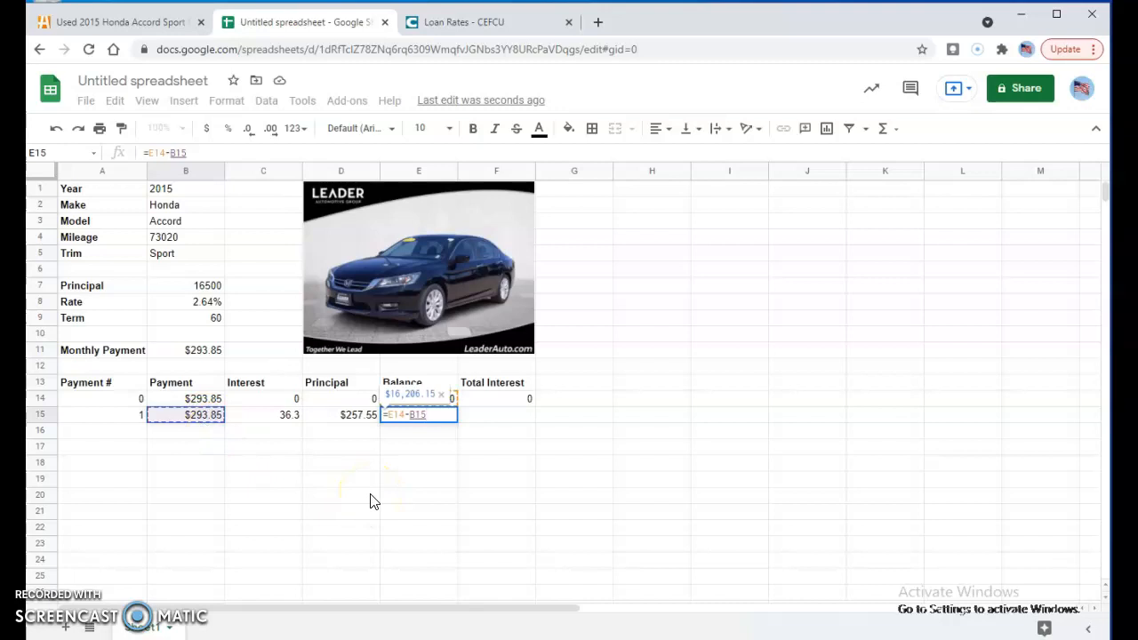
key(Return)
key(Up)
Enter the formula =F14+C15 in cell F15 to accumulate the total interest
key(Right)
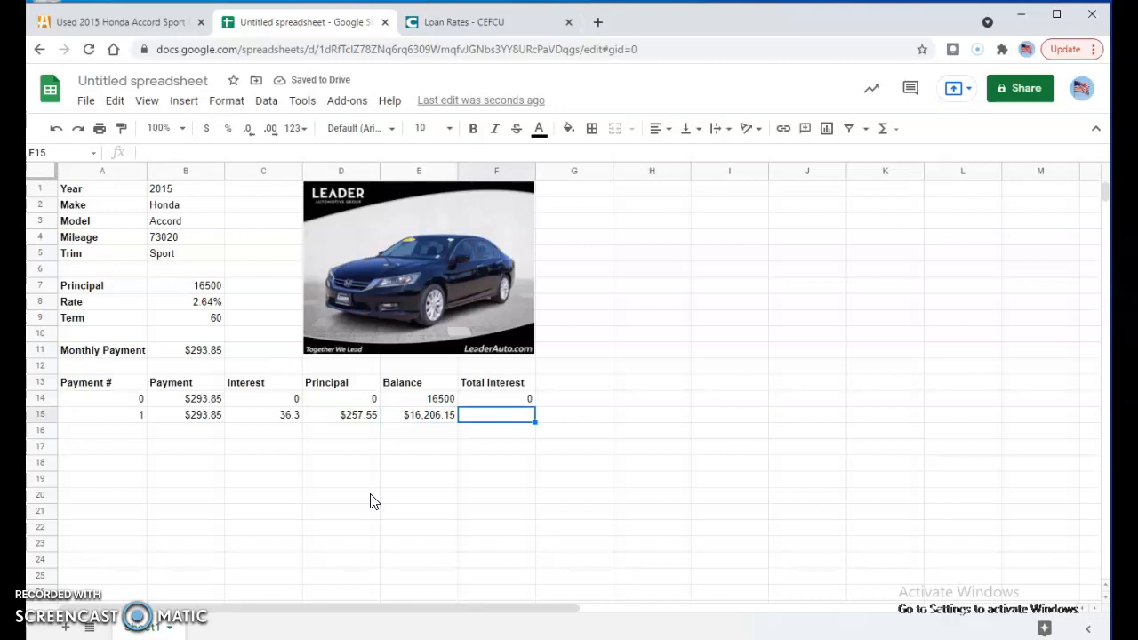
key(Up)
key(Down)
text(=)
key(Up)
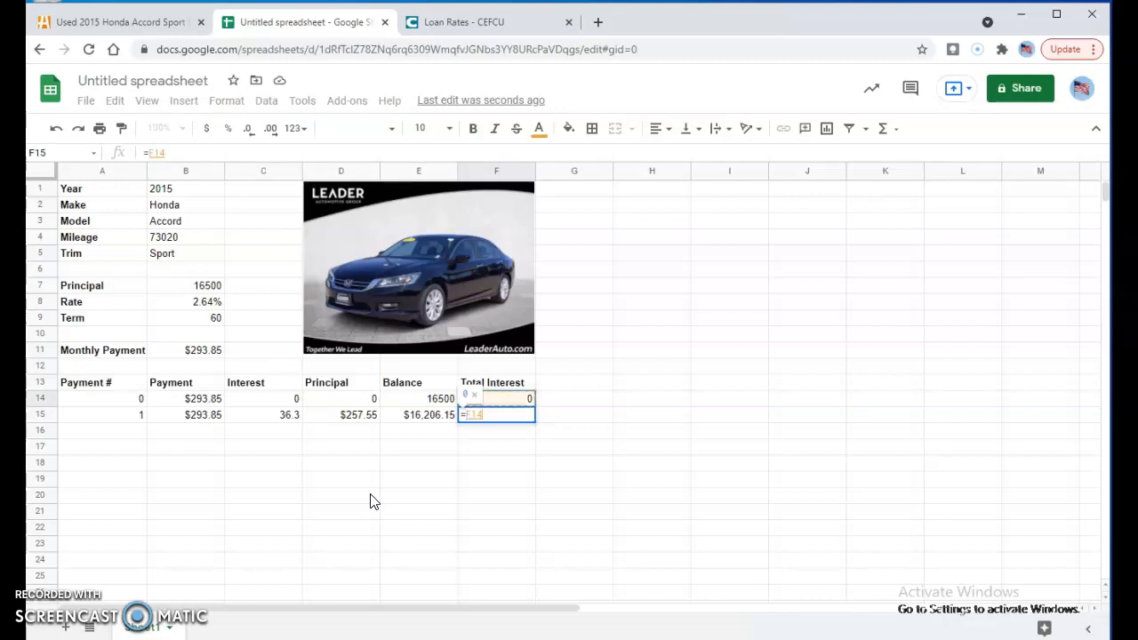
text(+)
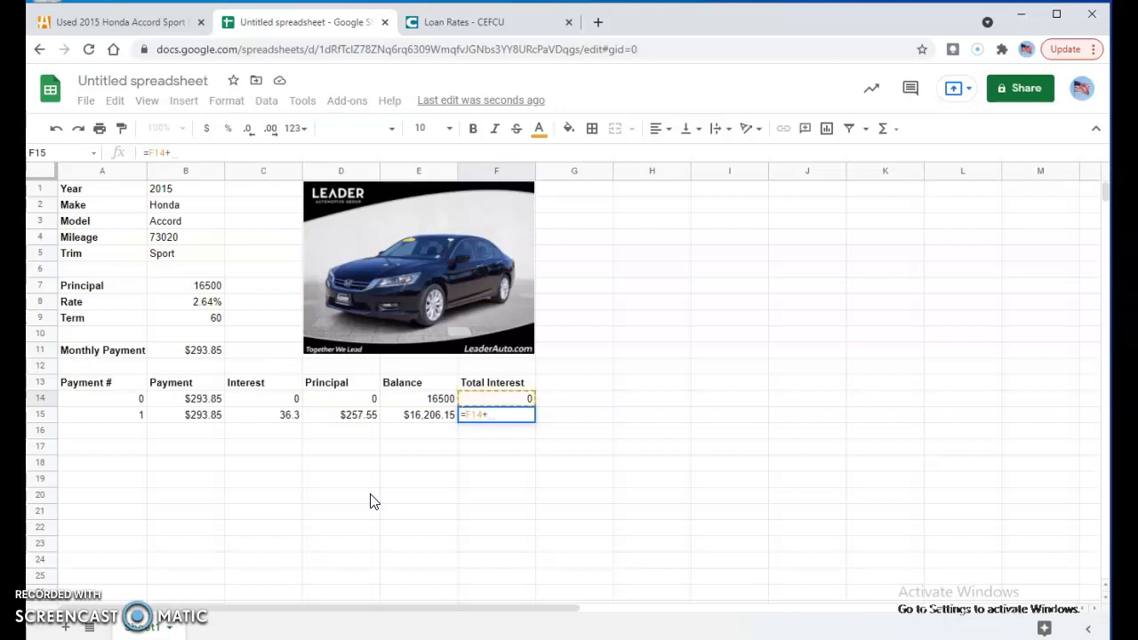
click(267, 415)
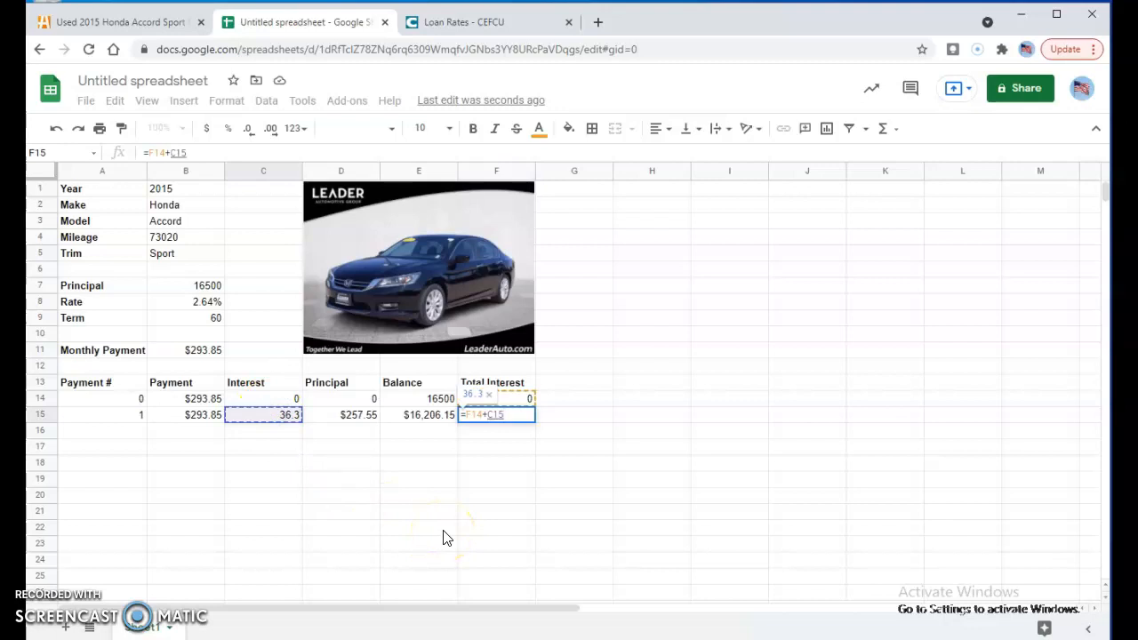
key(Return)
key(Up)
key(Up)
key(Down)
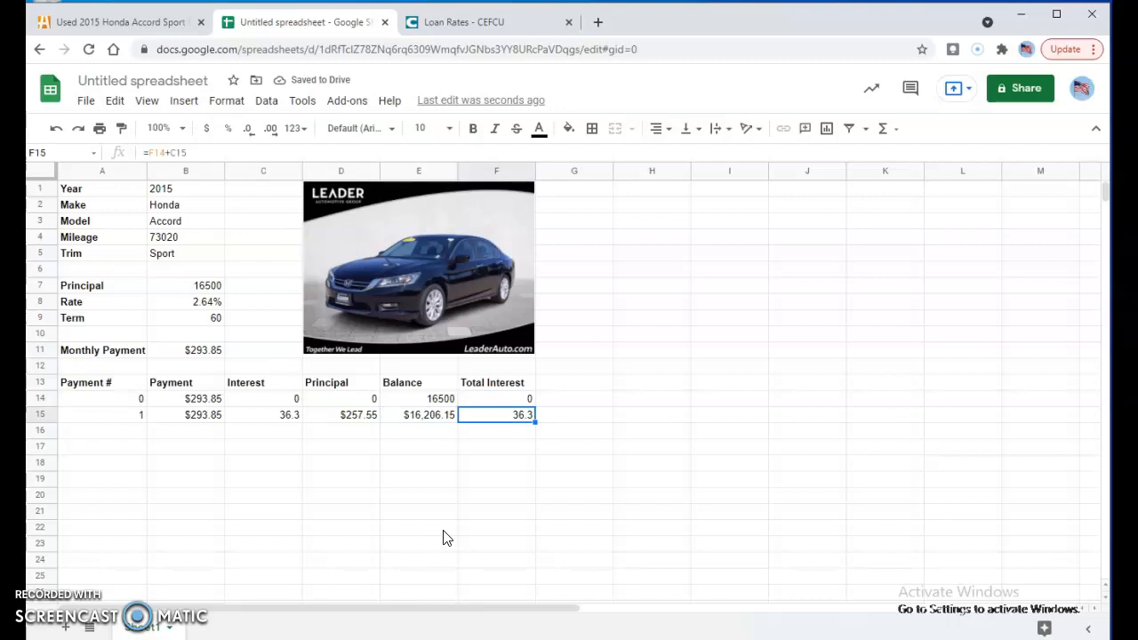
Format the interest, principal, balance and total interest cells C14:F15 as currency
click(260, 396)
drag(260, 397, 508, 418)
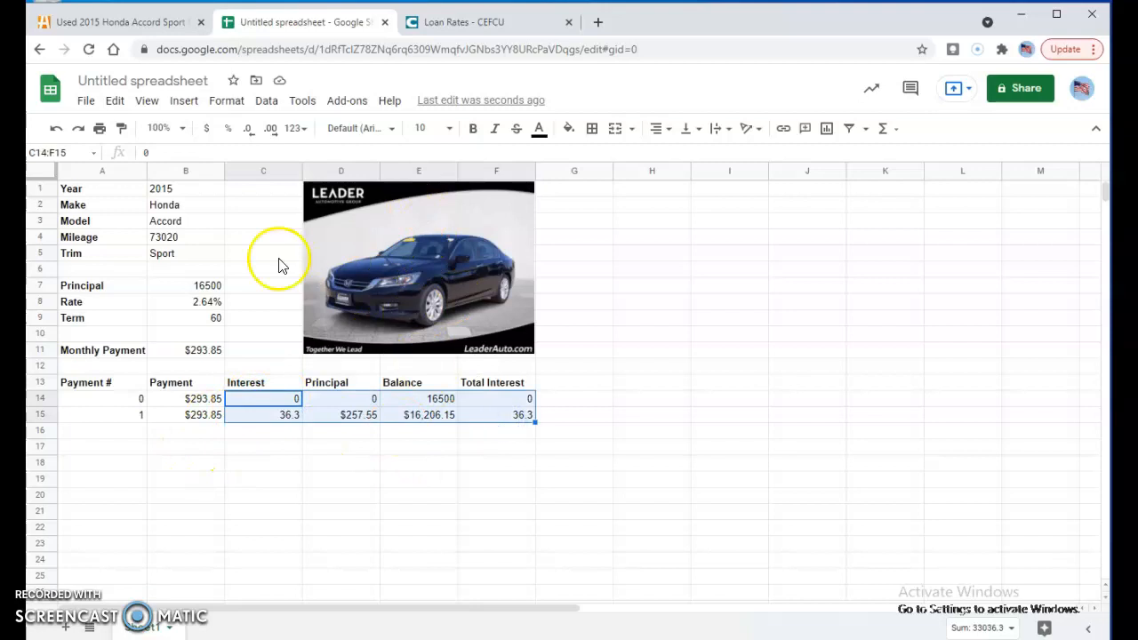
click(208, 132)
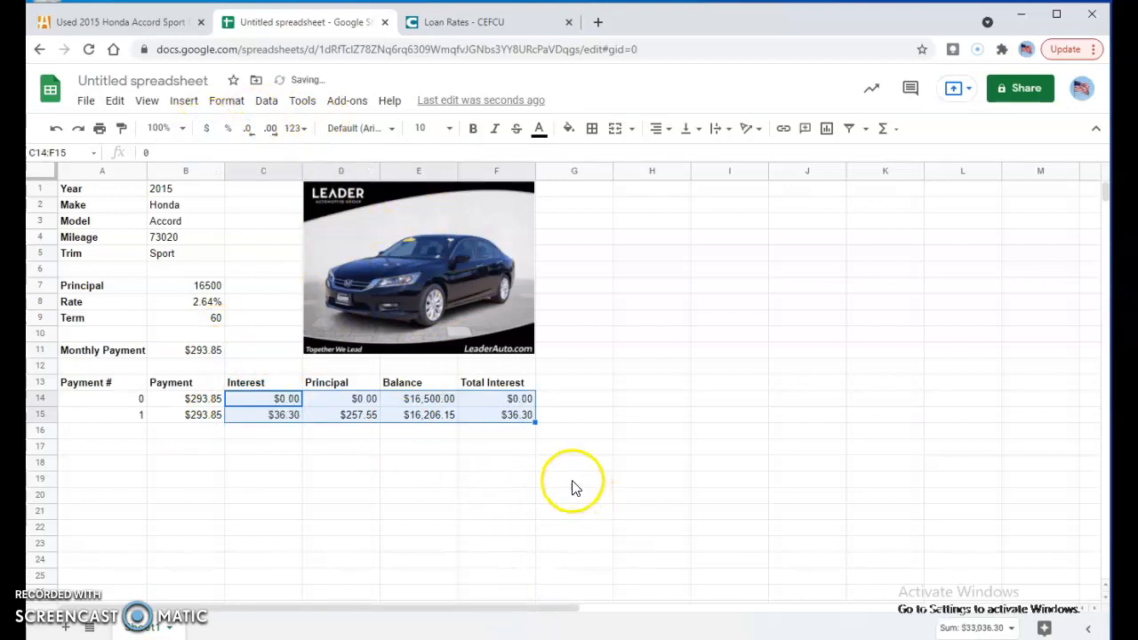
click(544, 464)
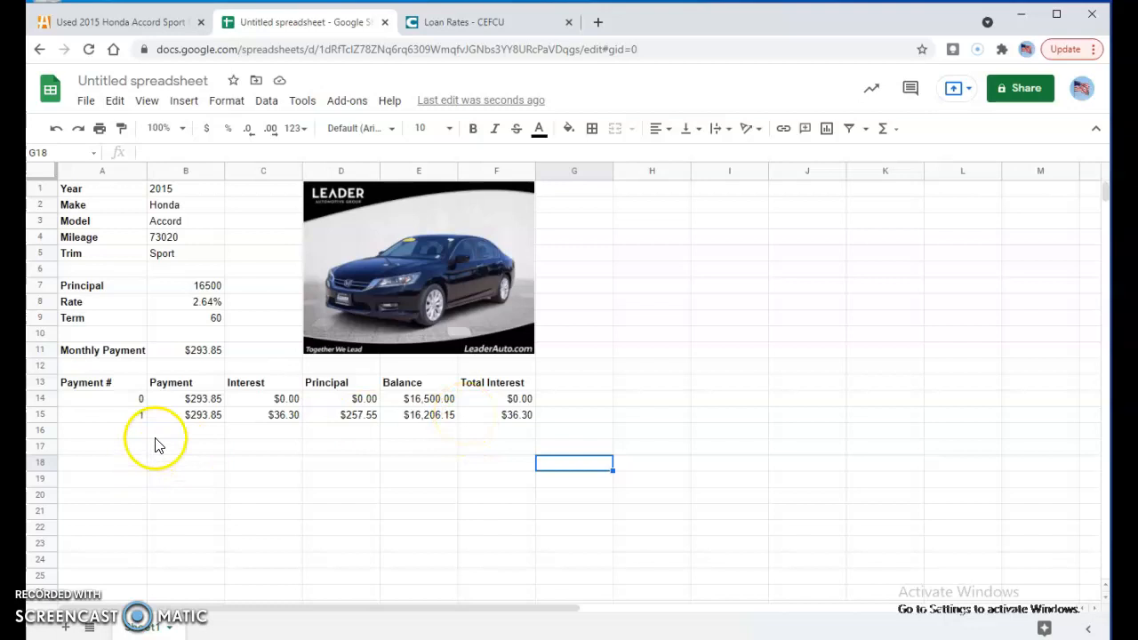
Fill the payment number formula from A15 down to A80
click(115, 414)
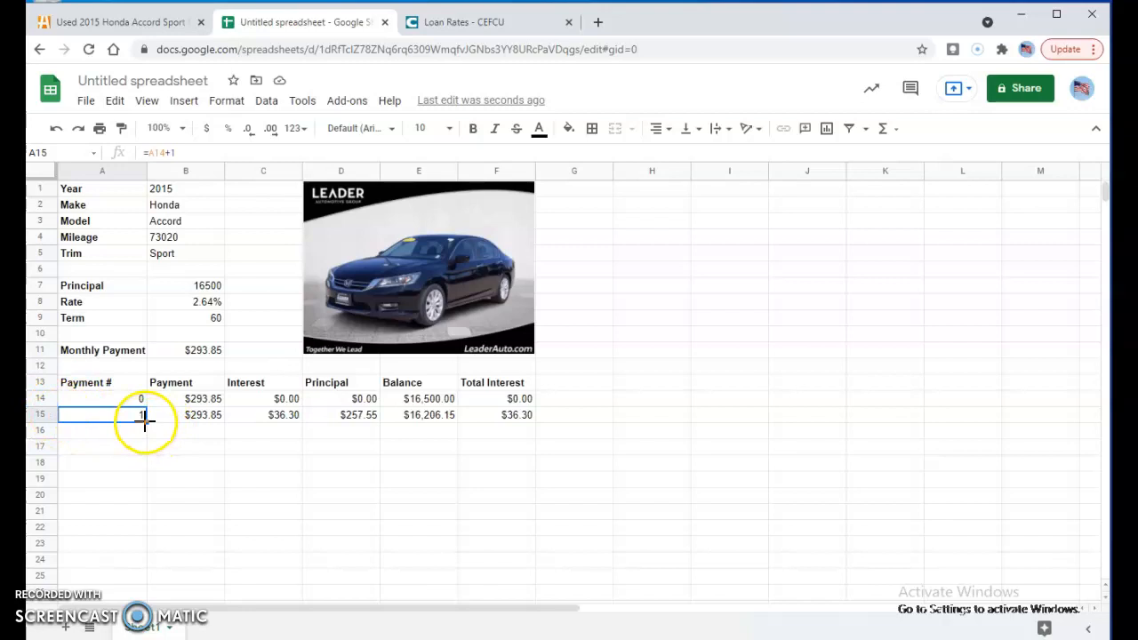
drag(139, 622, 139, 631)
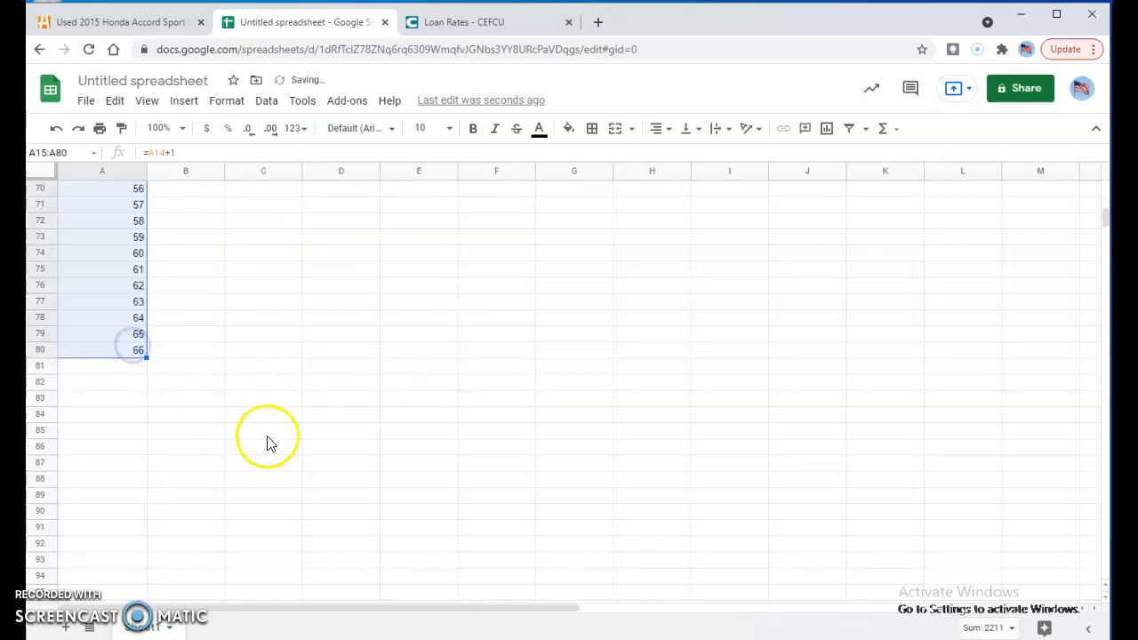
Fill the payment formula from B15 down to B80
scroll(178, 355, up, 3)
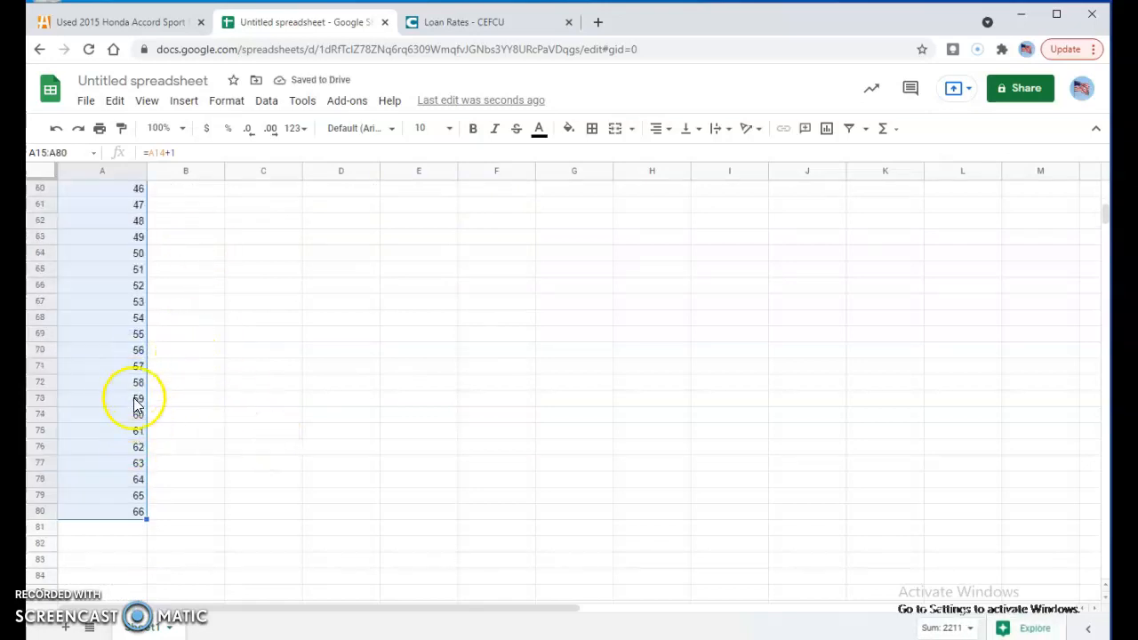
scroll(163, 449, up, 8)
scroll(164, 449, up, 10)
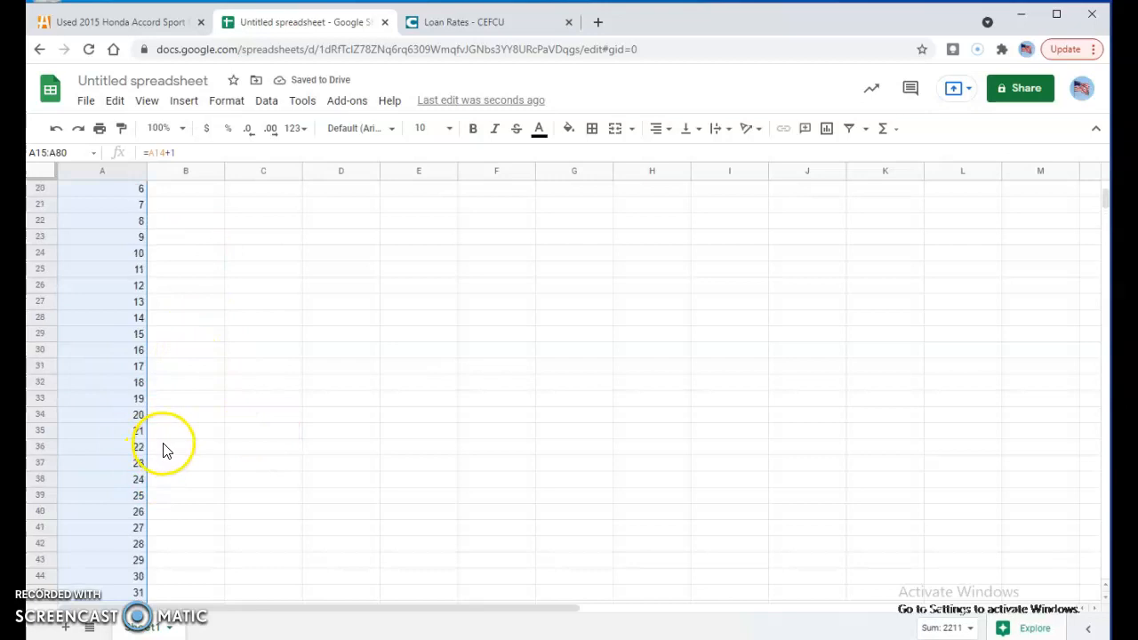
click(203, 352)
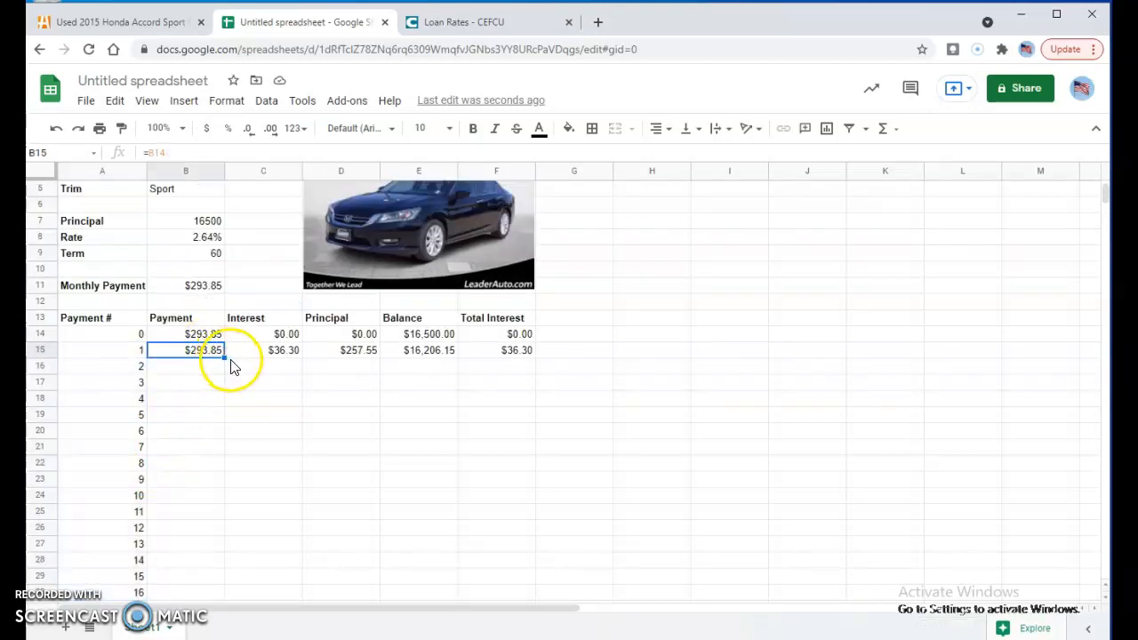
drag(225, 359, 220, 602)
scroll(305, 579, down, 2)
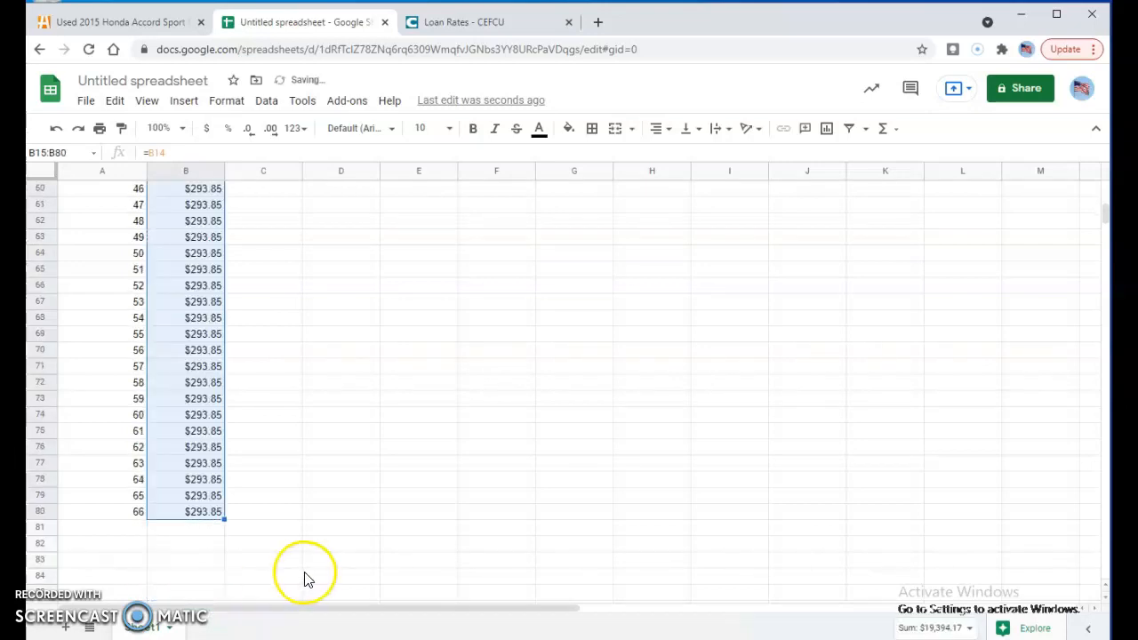
Fill the interest formula from C15 down to C80
scroll(368, 483, up, 4)
scroll(369, 480, up, 15)
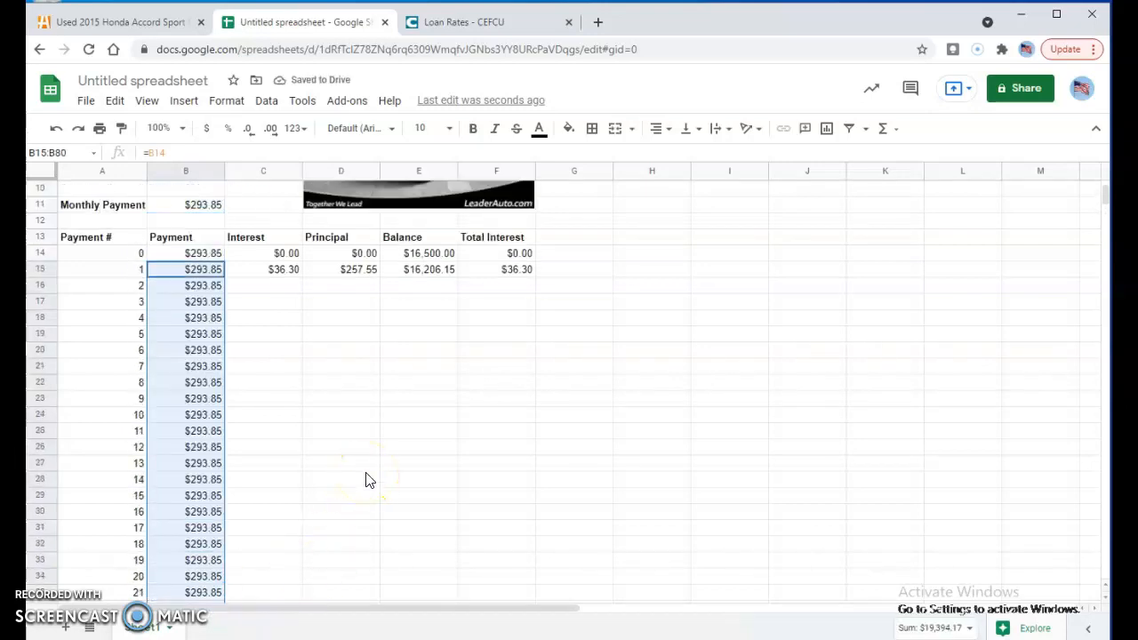
click(291, 386)
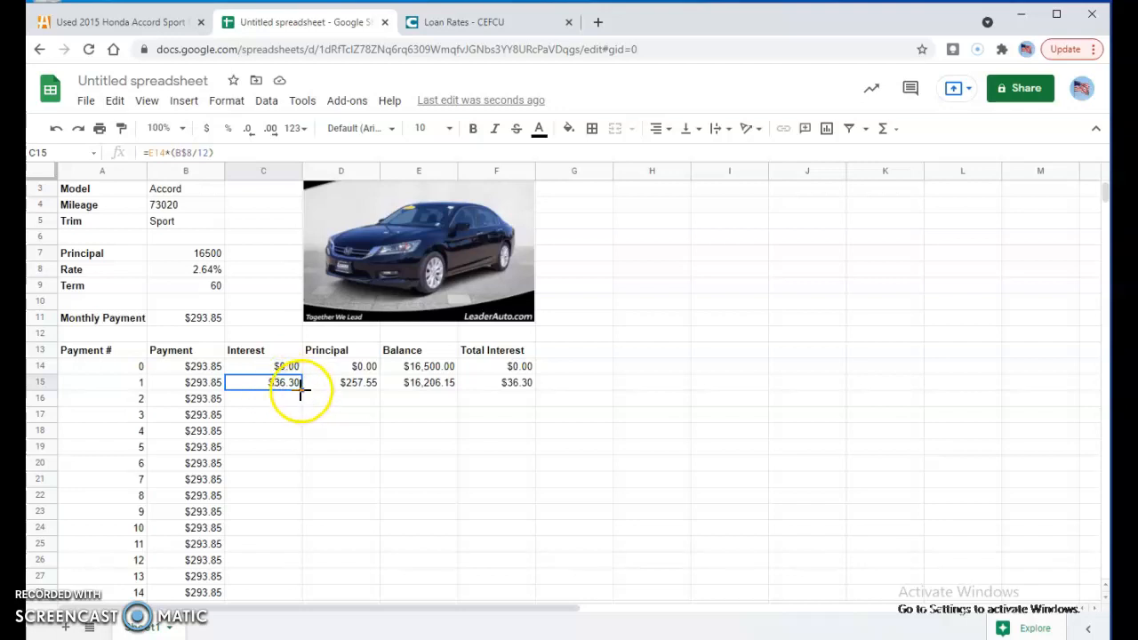
drag(298, 426, 293, 620)
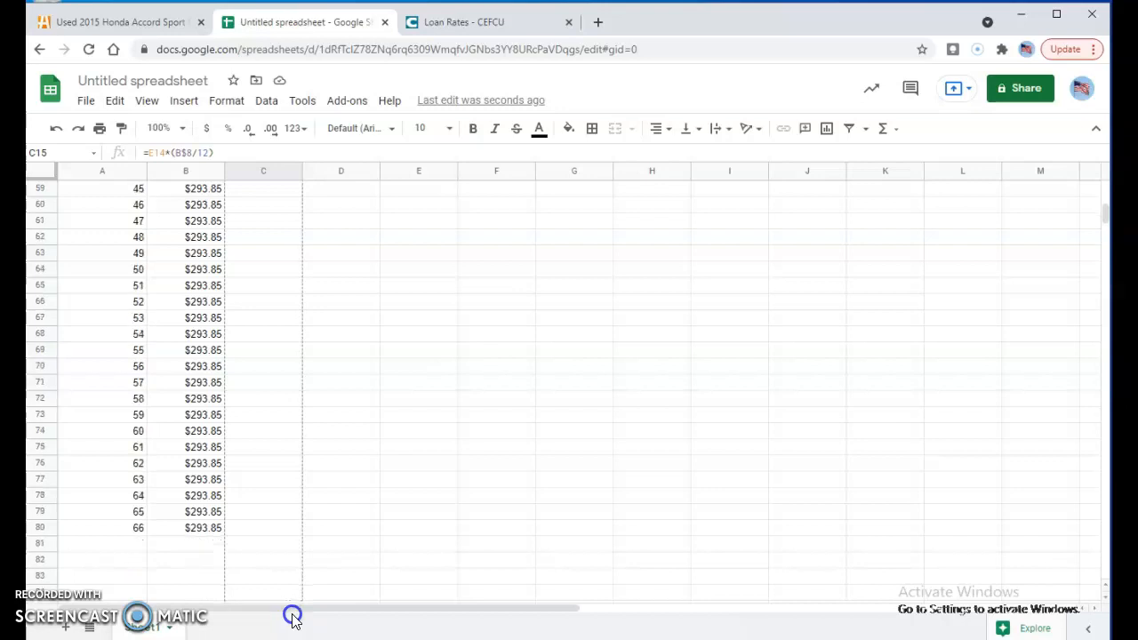
drag(293, 536, 293, 537)
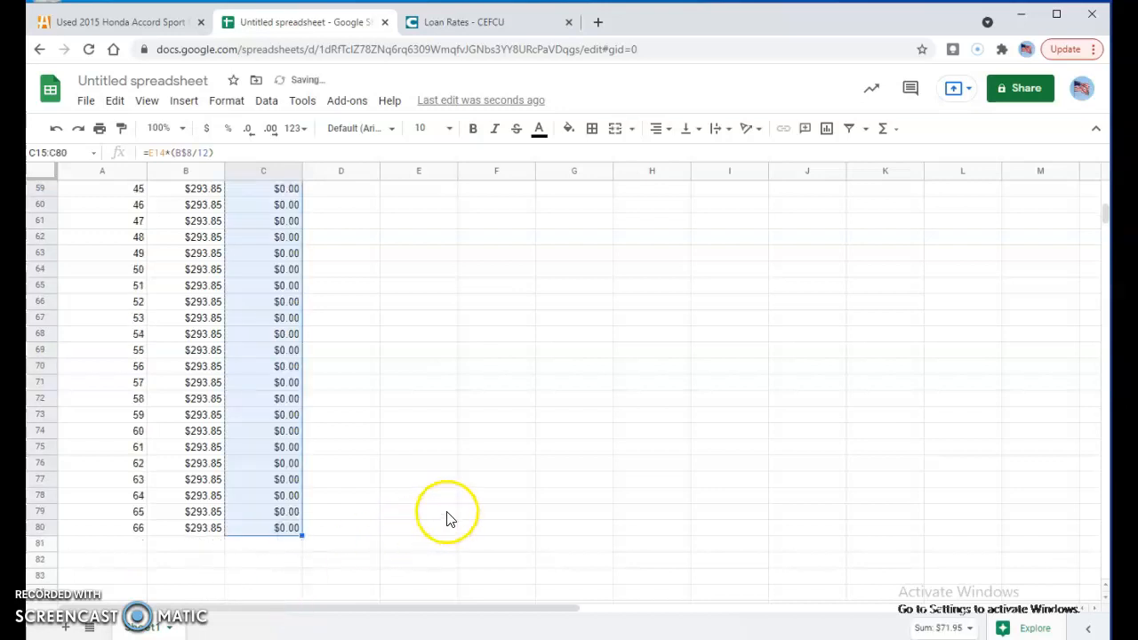
Fill the principal formula from D15 down to D80
scroll(447, 518, up, 15)
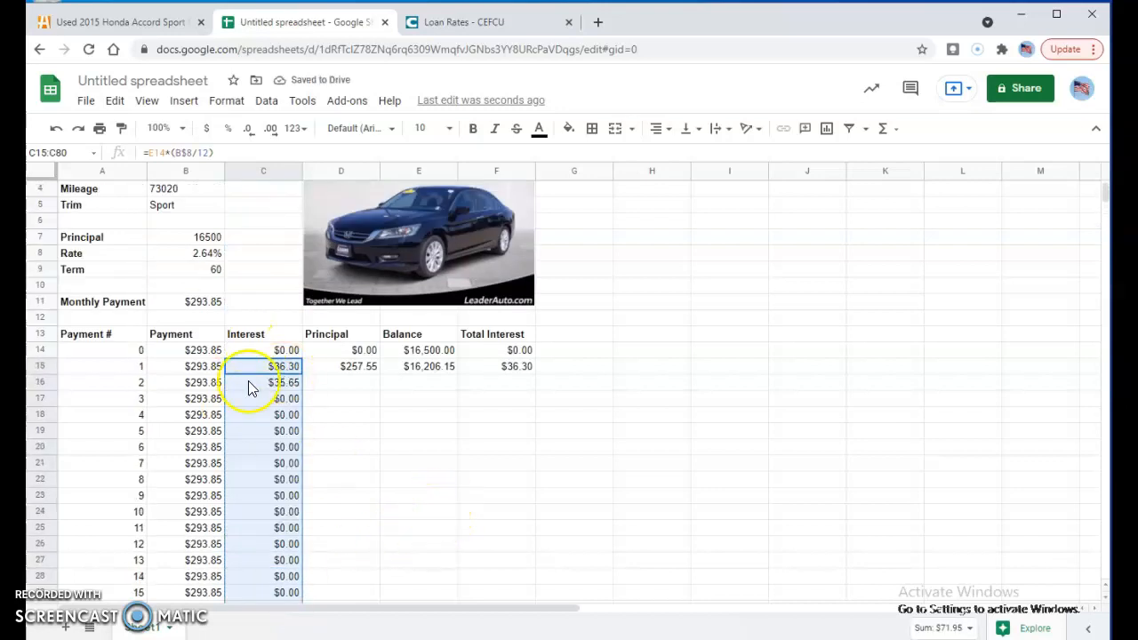
click(358, 366)
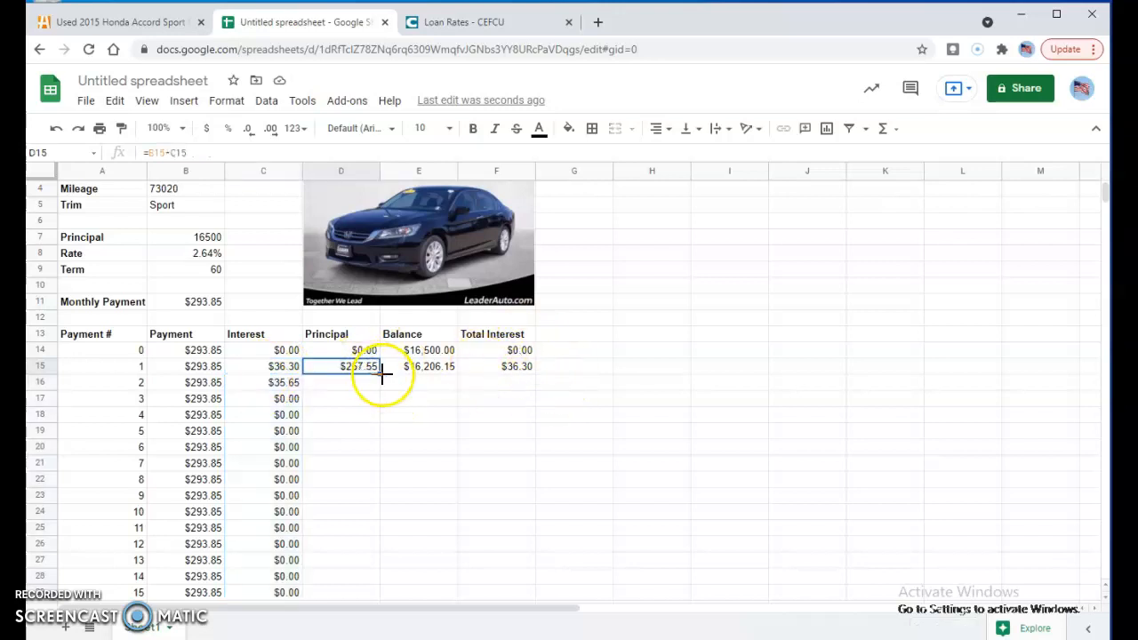
drag(355, 595, 361, 545)
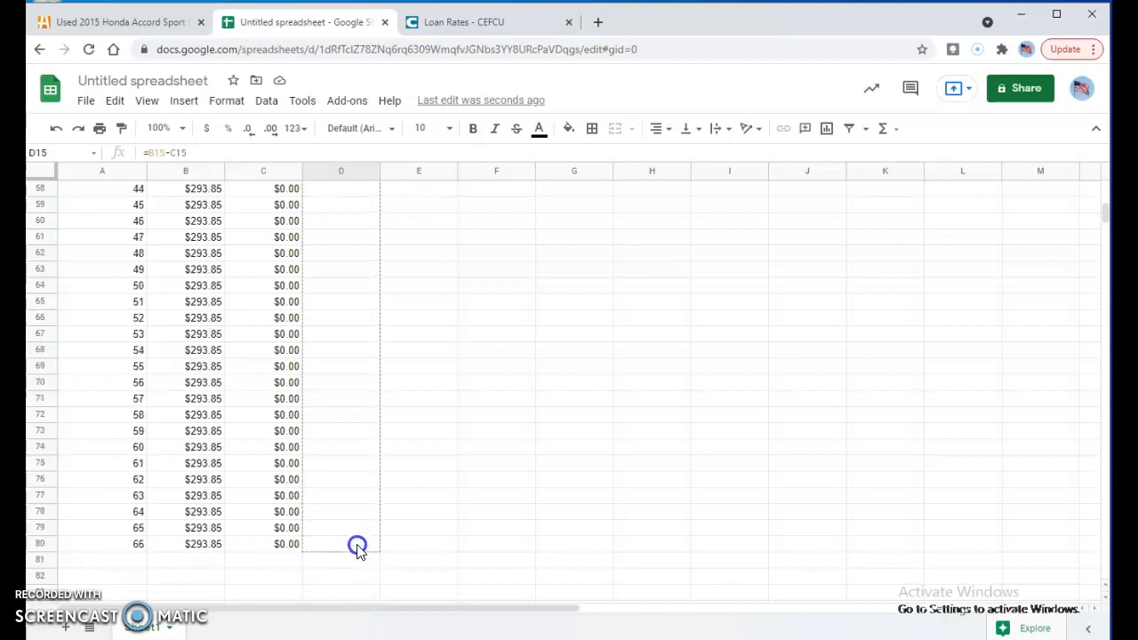
Fill the balance formula from E15 down to E80
scroll(531, 451, up, 10)
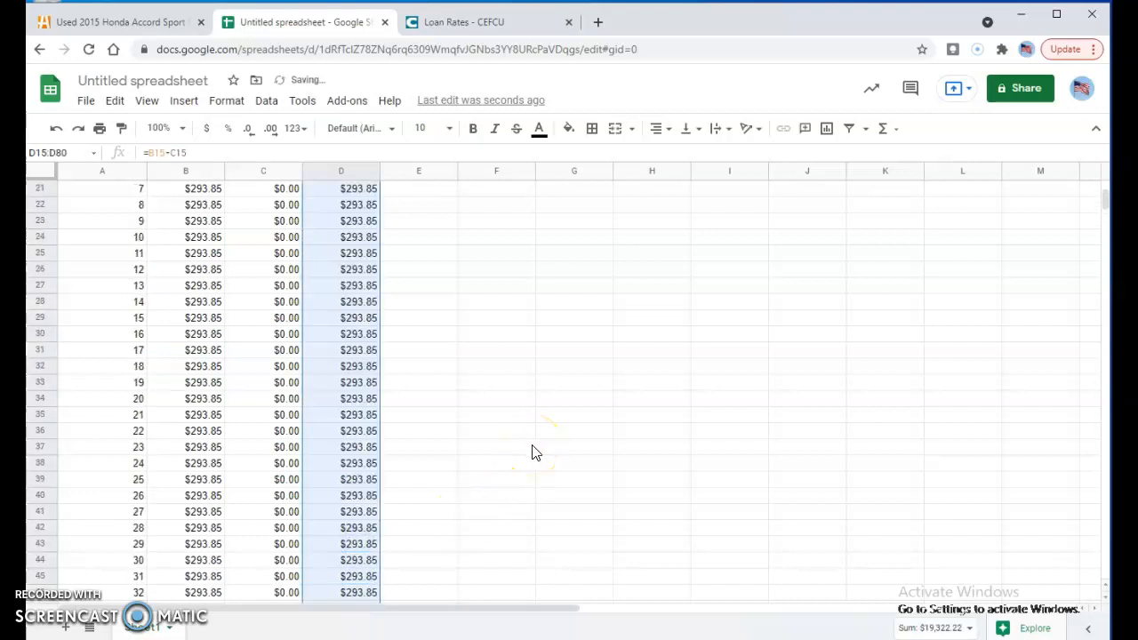
click(443, 302)
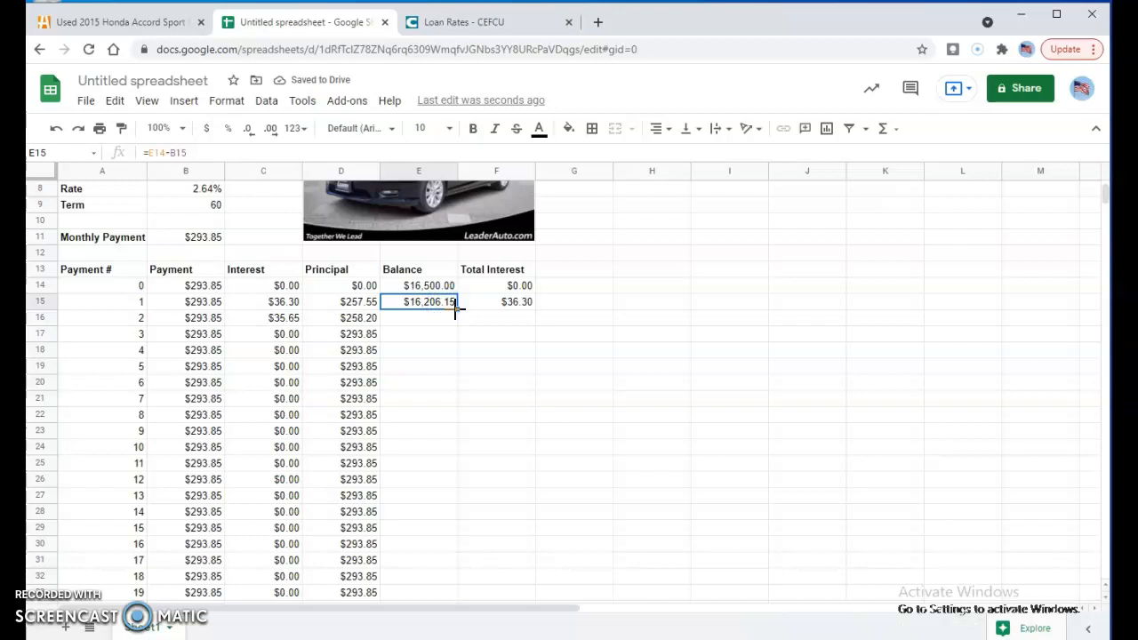
drag(455, 305, 436, 363)
Fill the total interest formula from F15 down to F80
scroll(608, 394, up, 10)
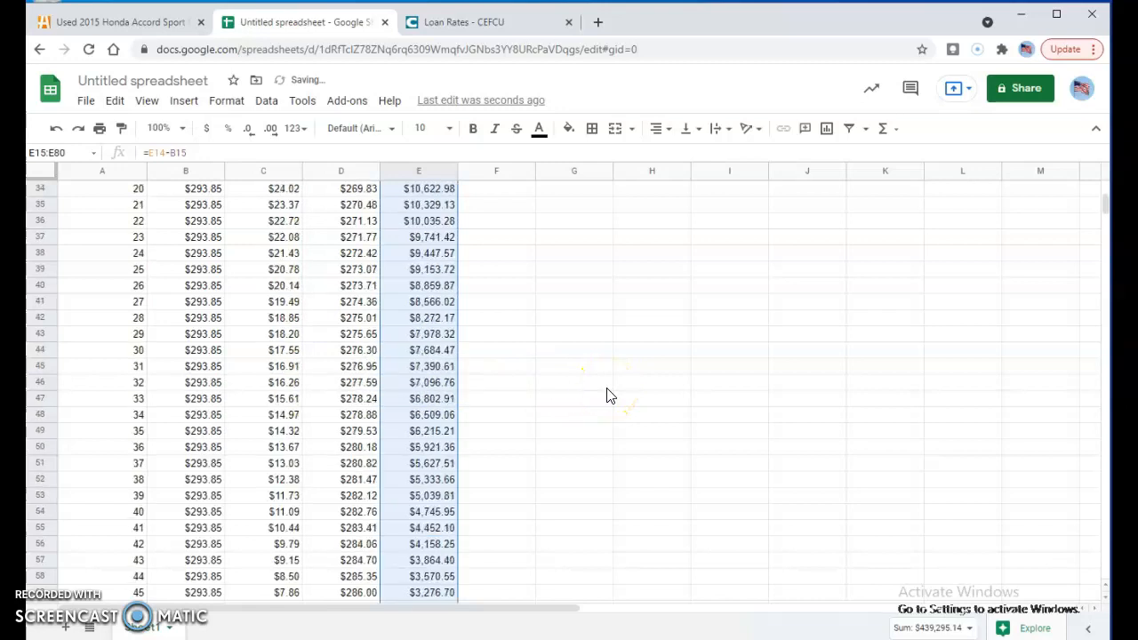
scroll(593, 298, up, 4)
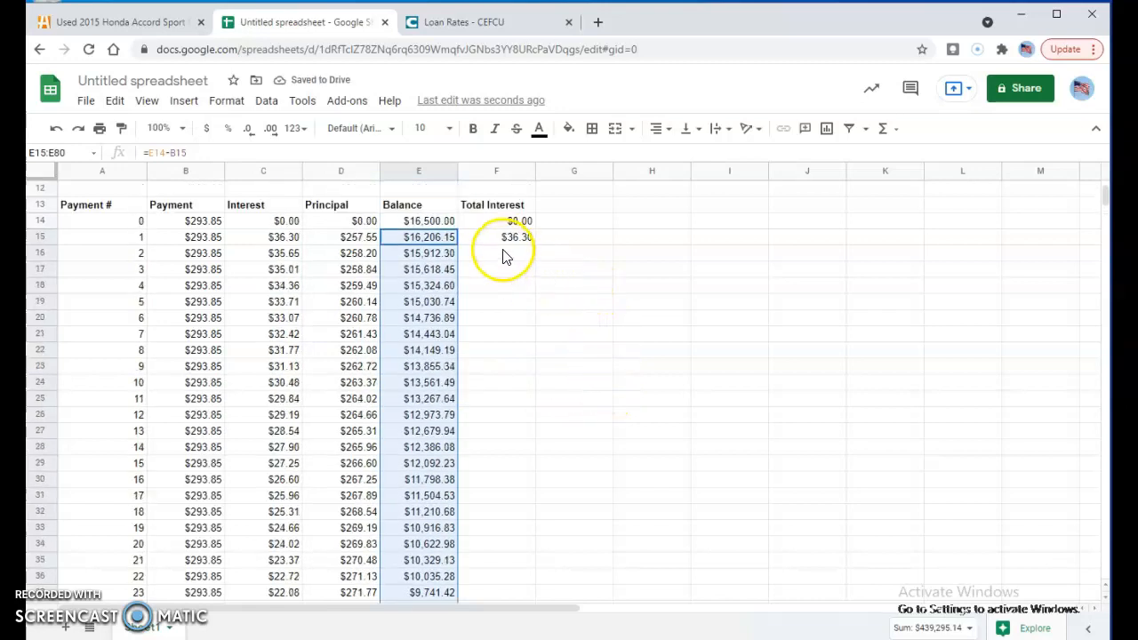
click(515, 240)
drag(532, 245, 494, 352)
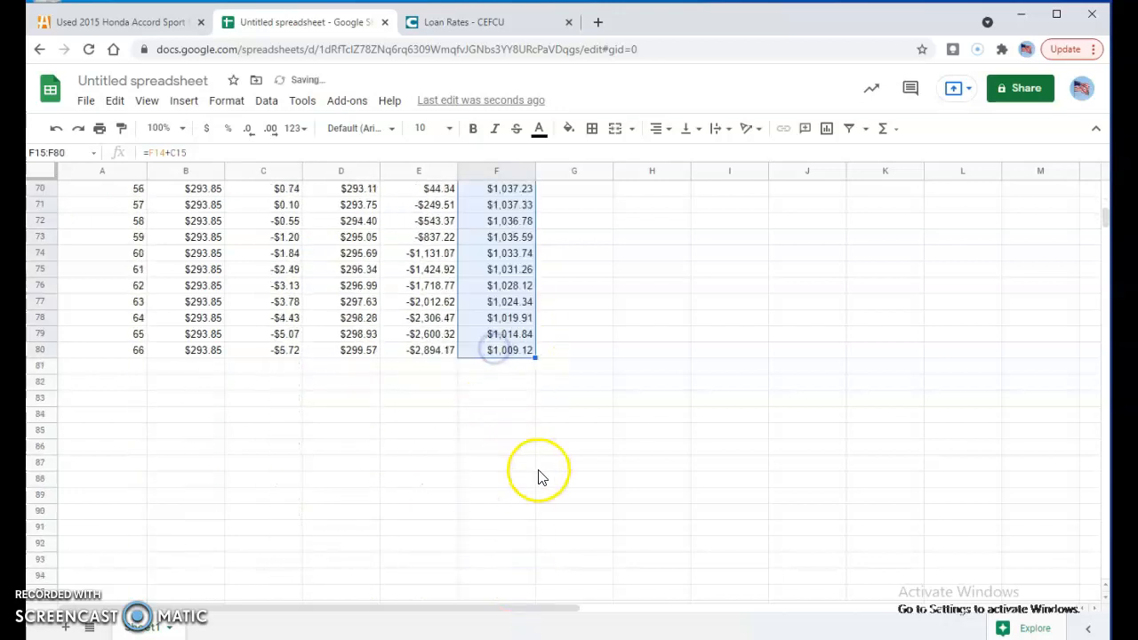
Examine the end of the payment schedule and select the balance for payment 57 in cell E71
scroll(542, 444, up, 4)
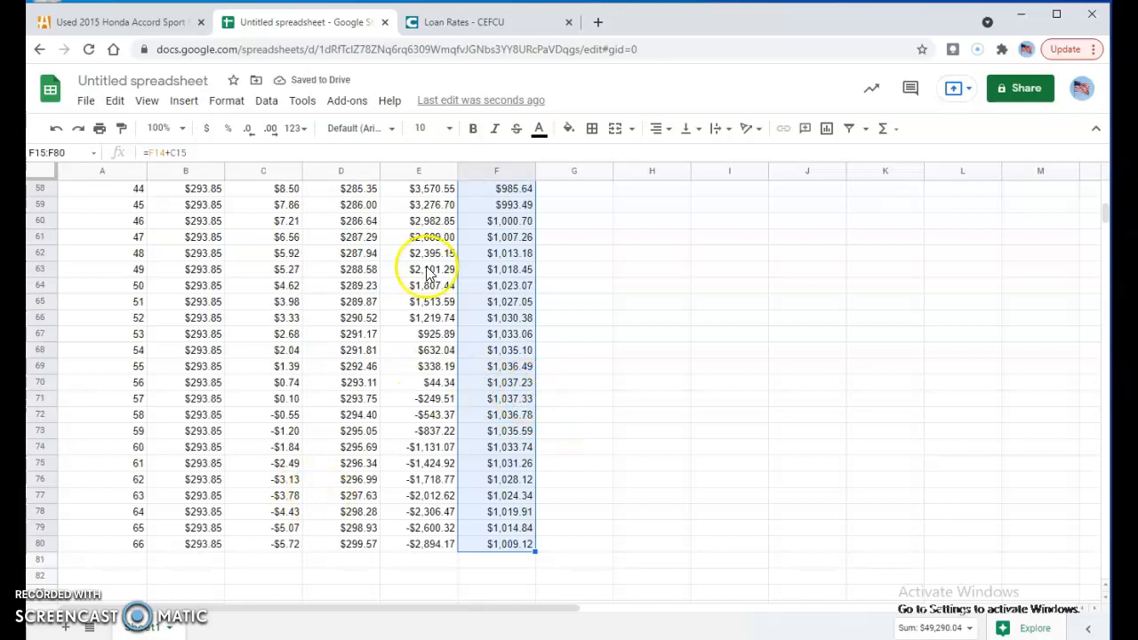
click(435, 399)
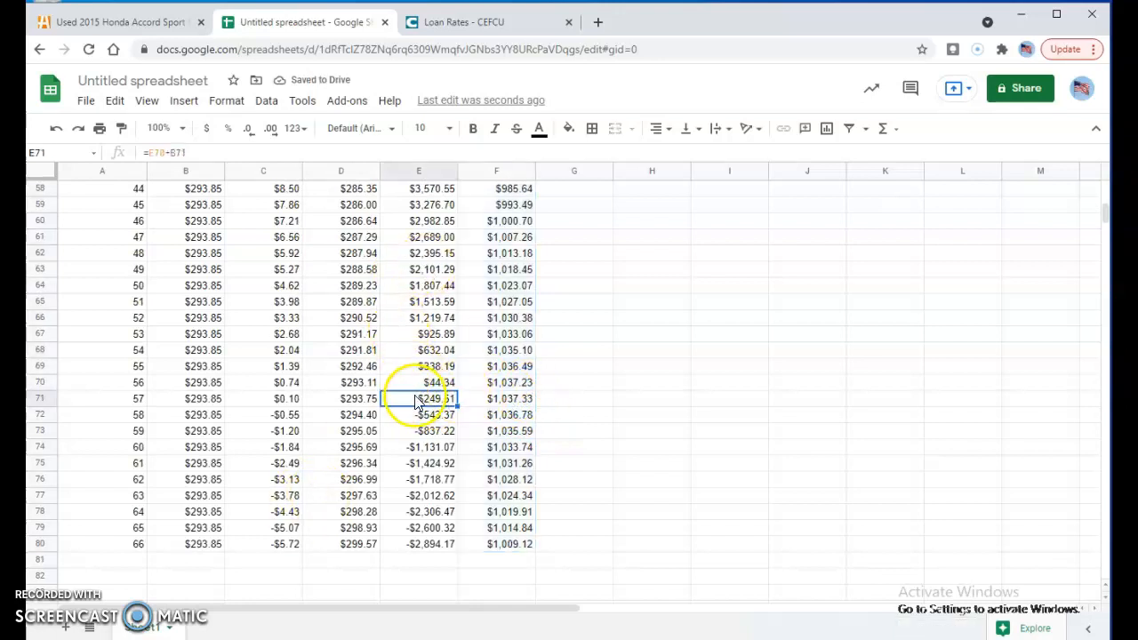